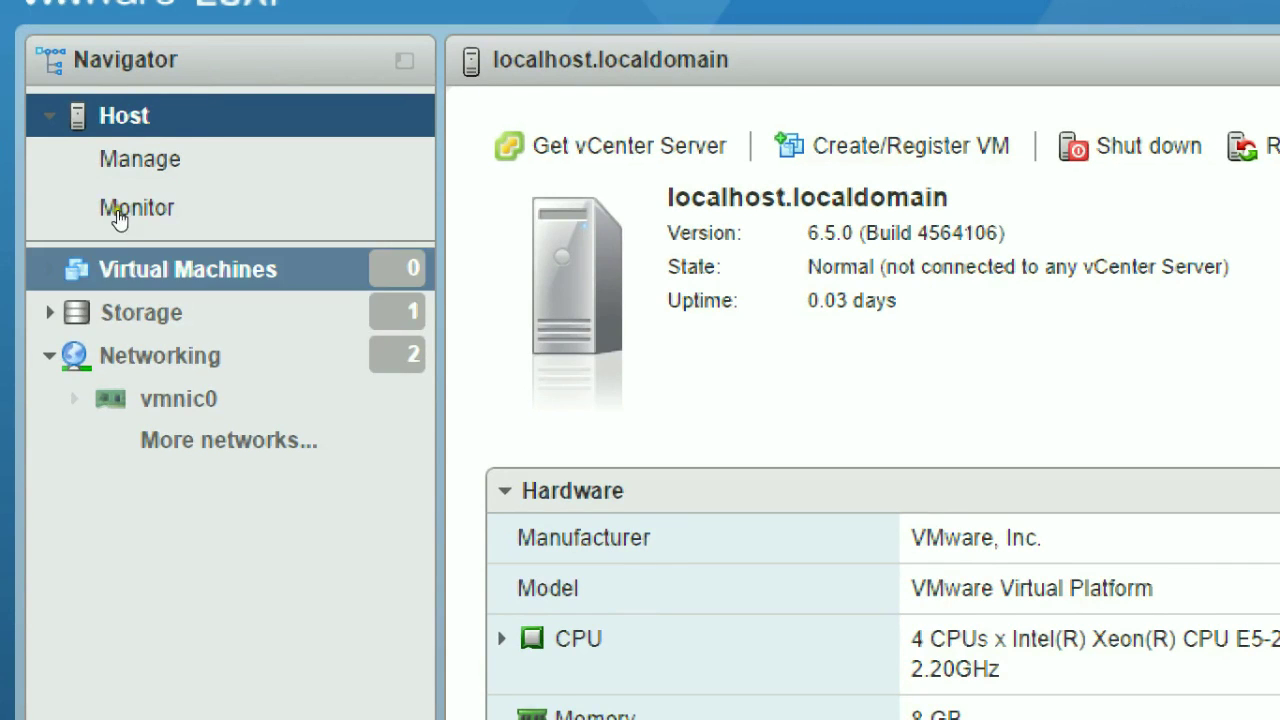
# Open the host's storage devices list and inspect the details of the 8 GB and 50 GB local VMware disks
pyautogui.click(140, 312)
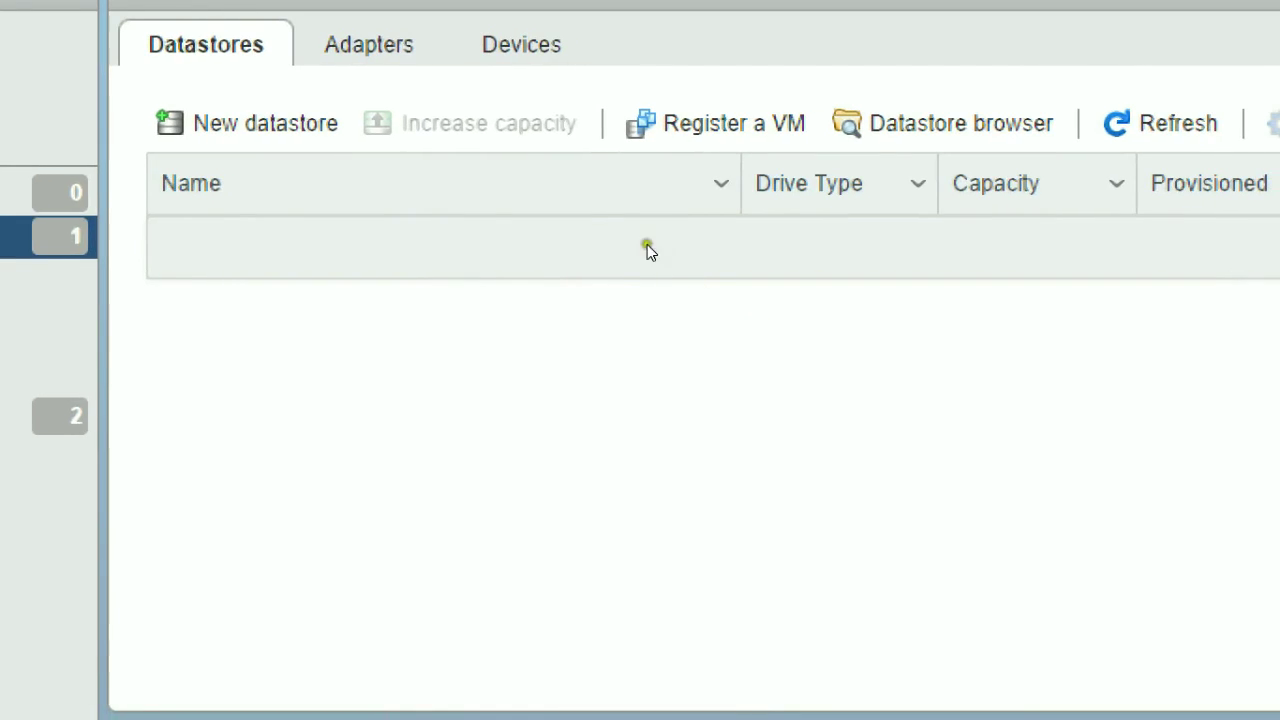
pyautogui.click(521, 44)
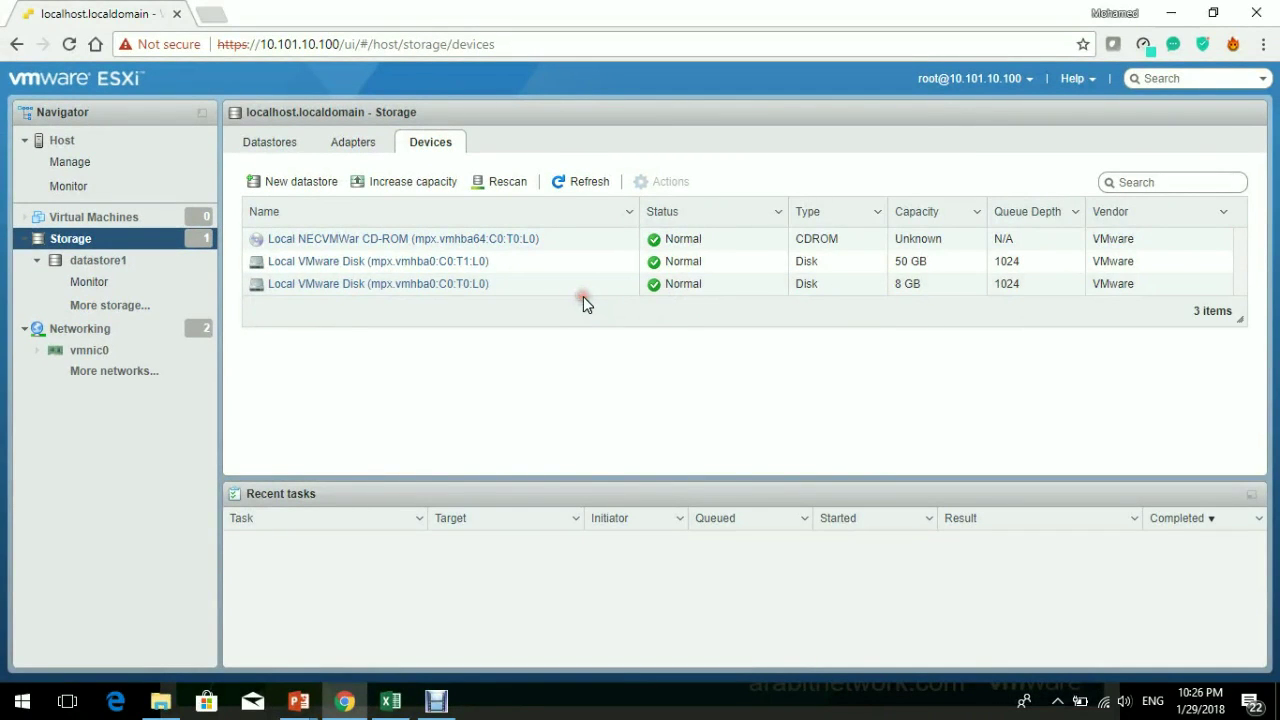
pyautogui.click(565, 288)
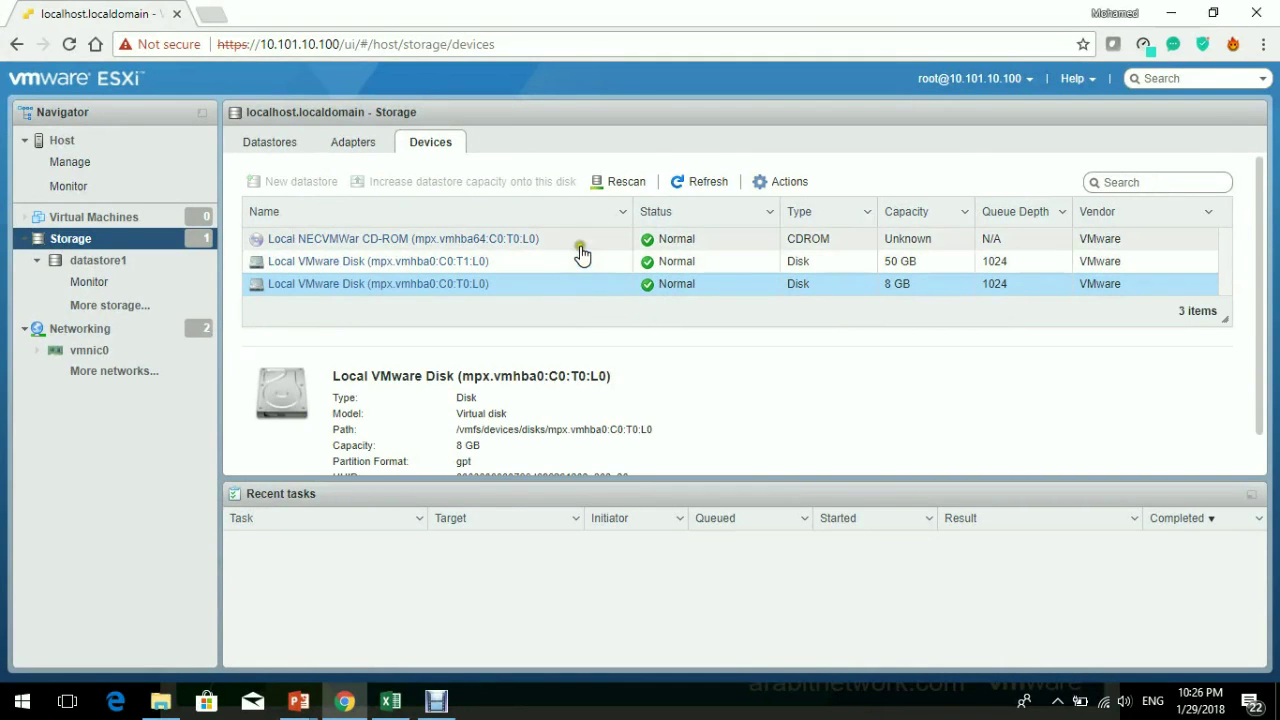
pyautogui.click(576, 264)
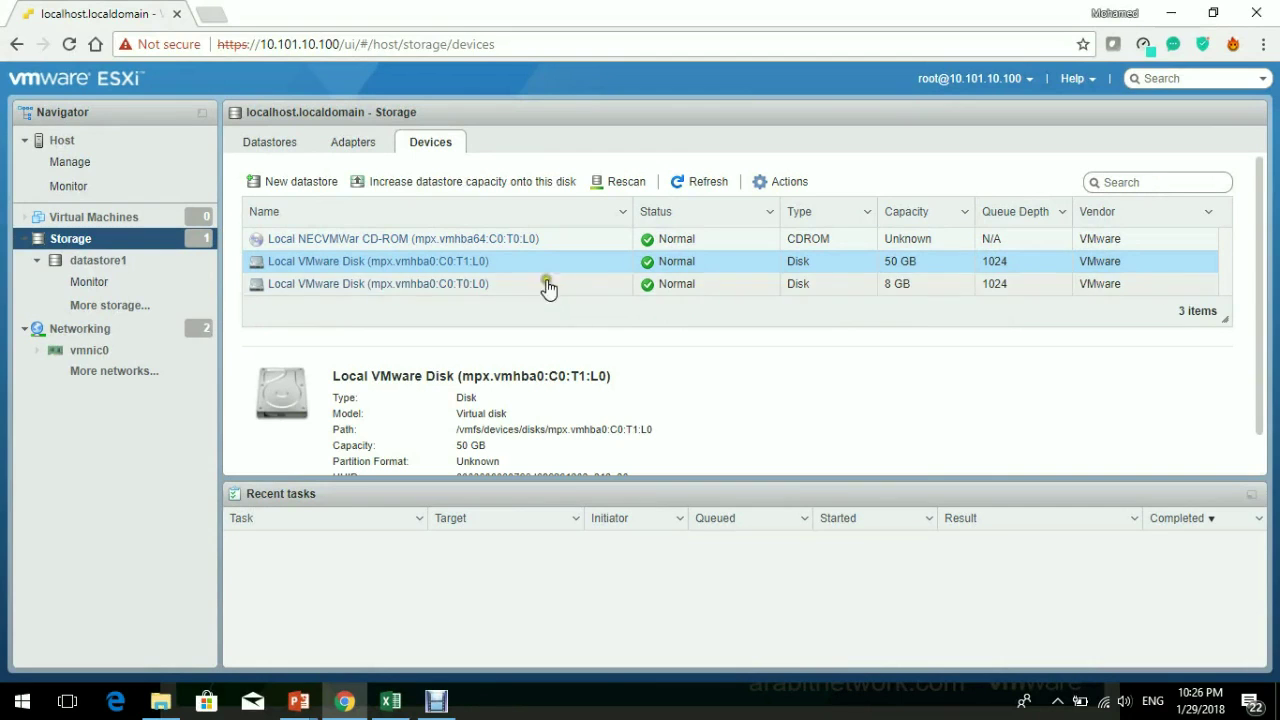
pyautogui.click(433, 274)
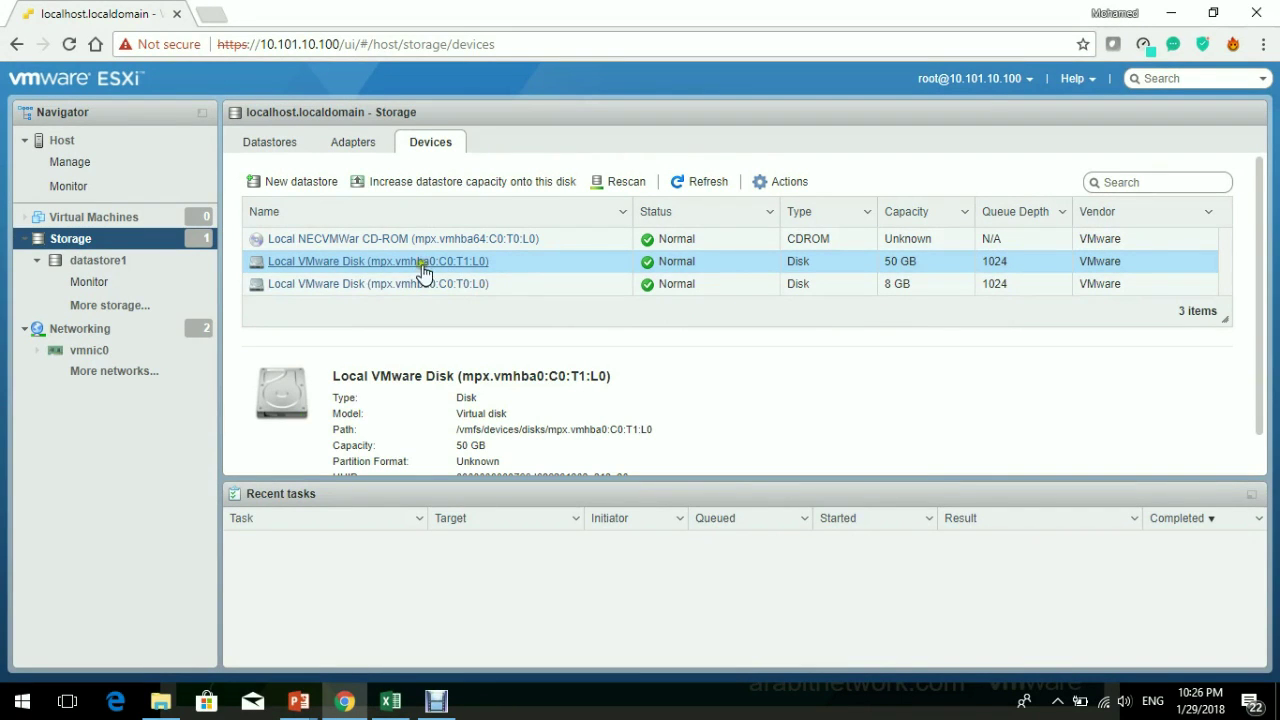
pyautogui.click(341, 264)
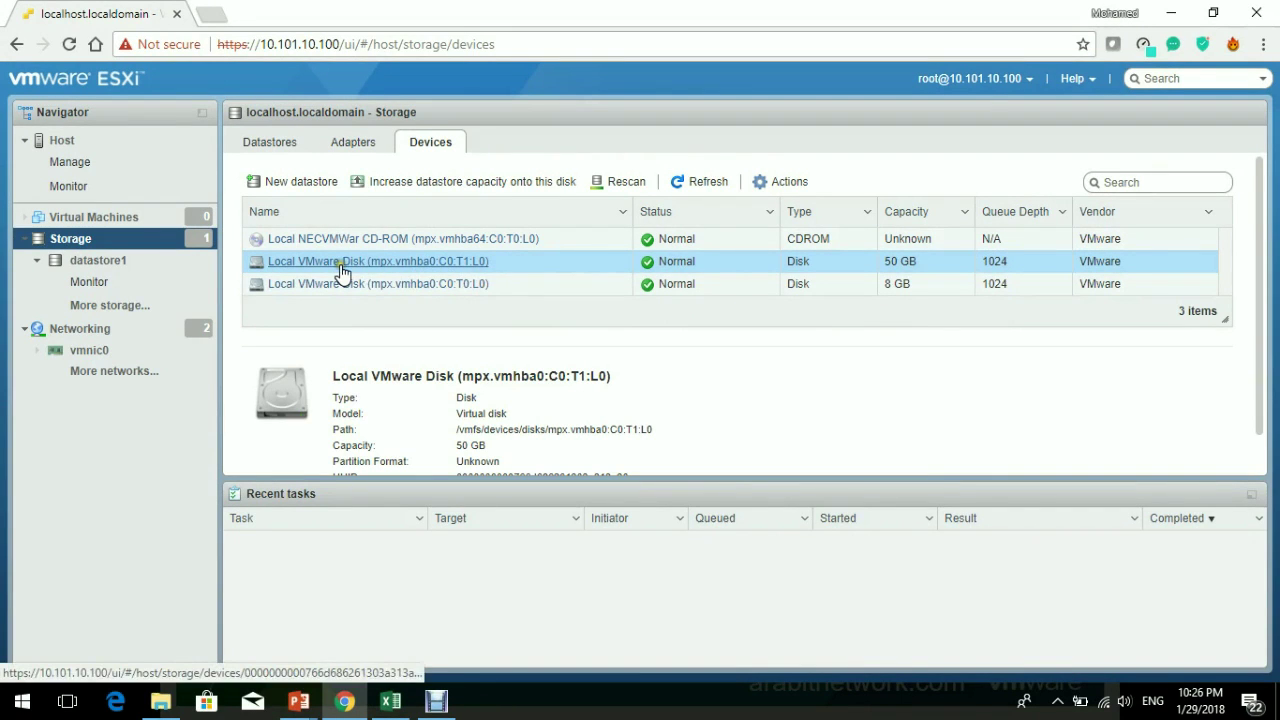
# Return to the host's datastores list and enlarge the table until its datastore row can be read
pyautogui.click(271, 143)
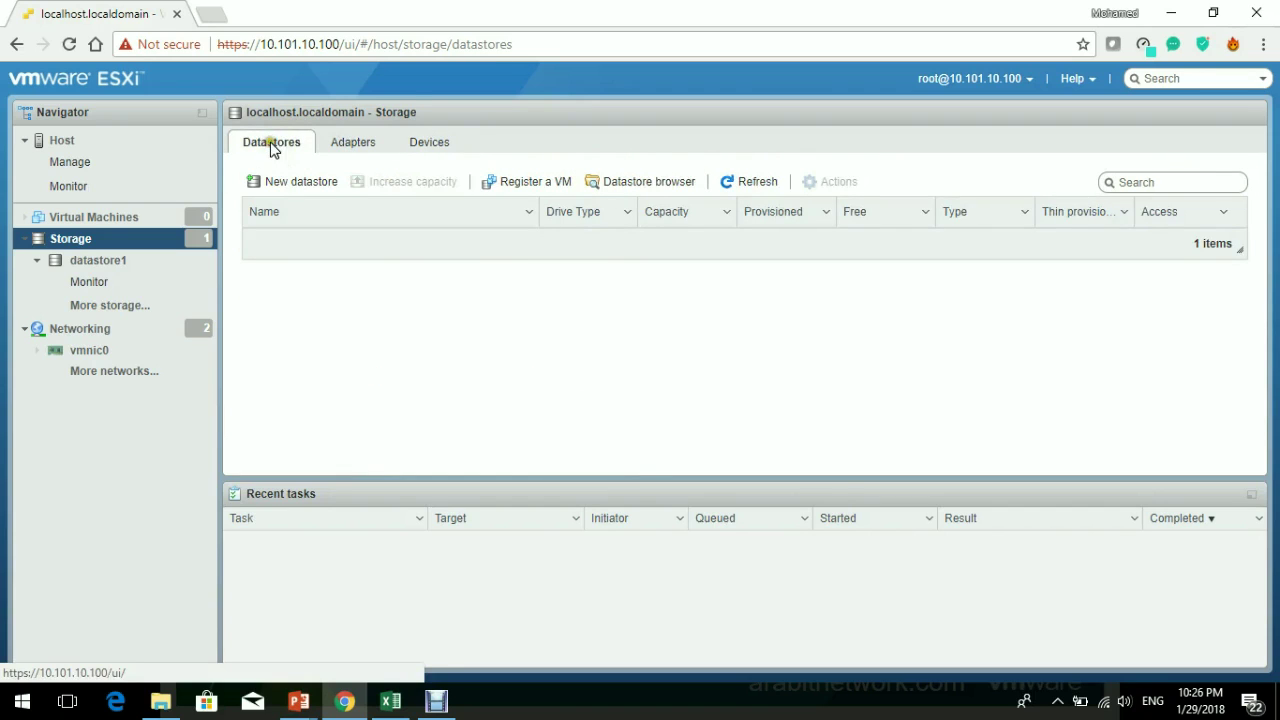
pyautogui.click(390, 244)
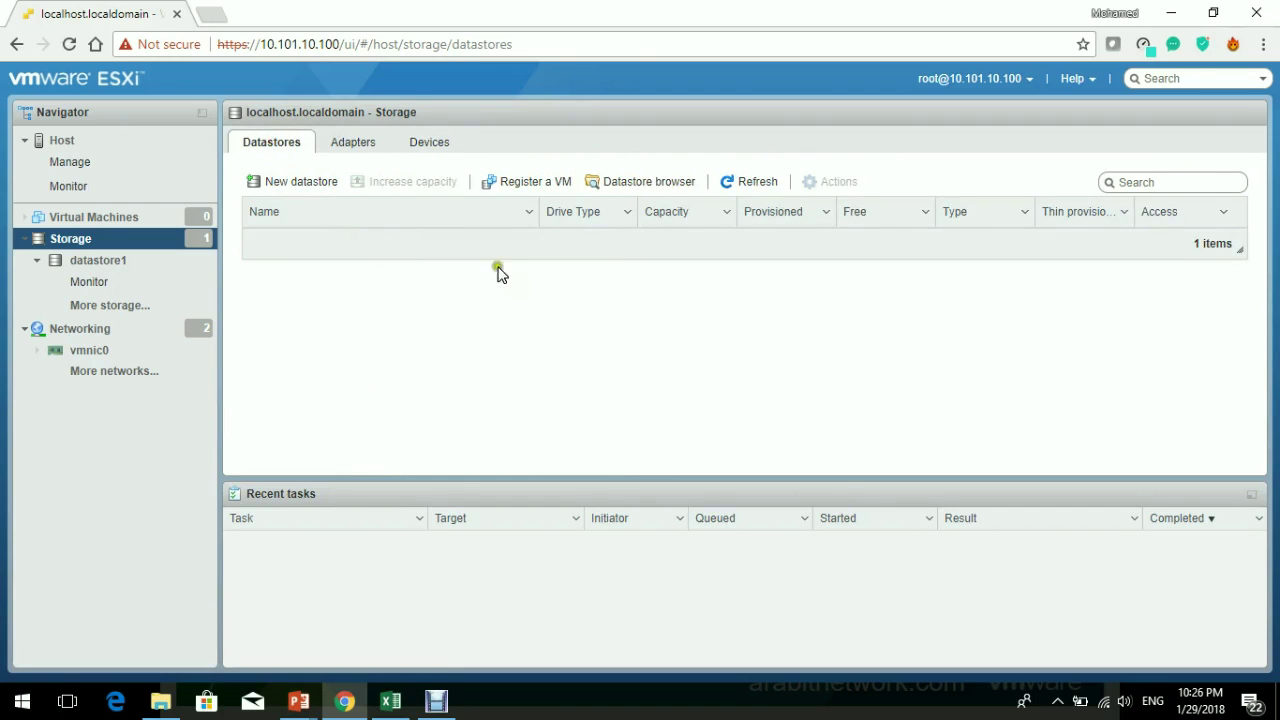
pyautogui.click(82, 288)
pyautogui.click(542, 318)
pyautogui.moveTo(1233, 250); pyautogui.dragTo(1232, 397)
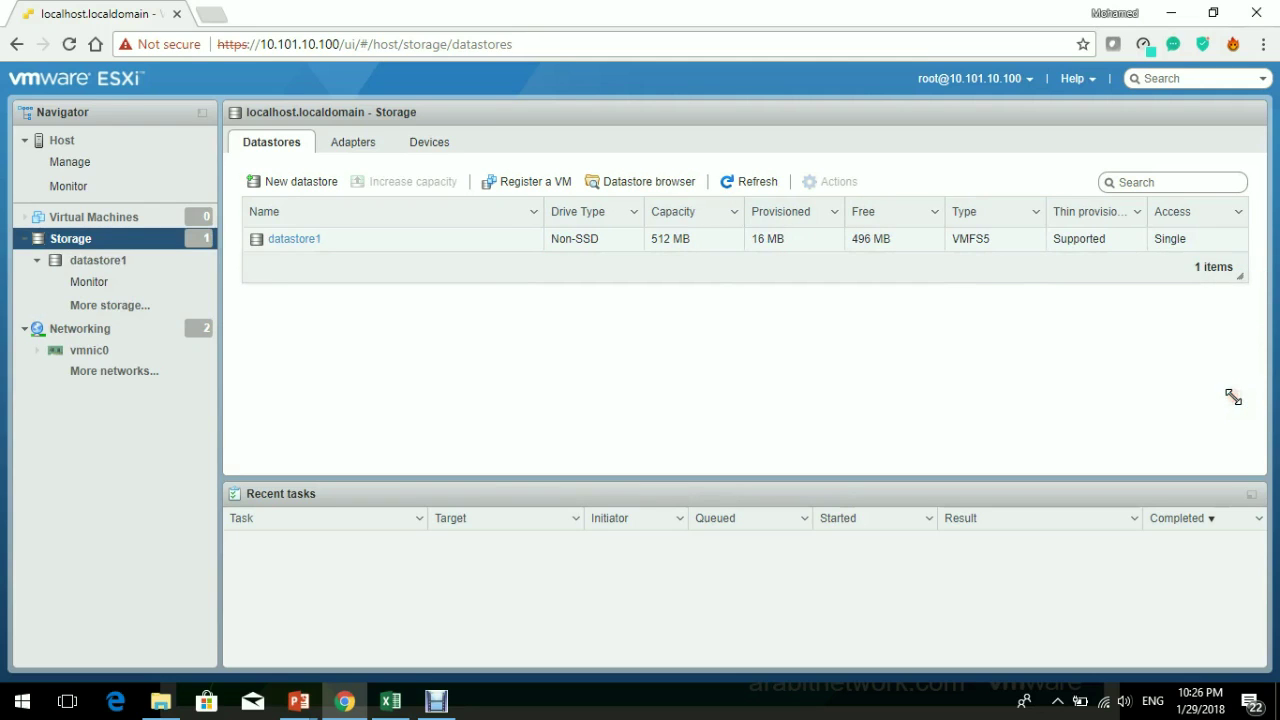
pyautogui.click(293, 252)
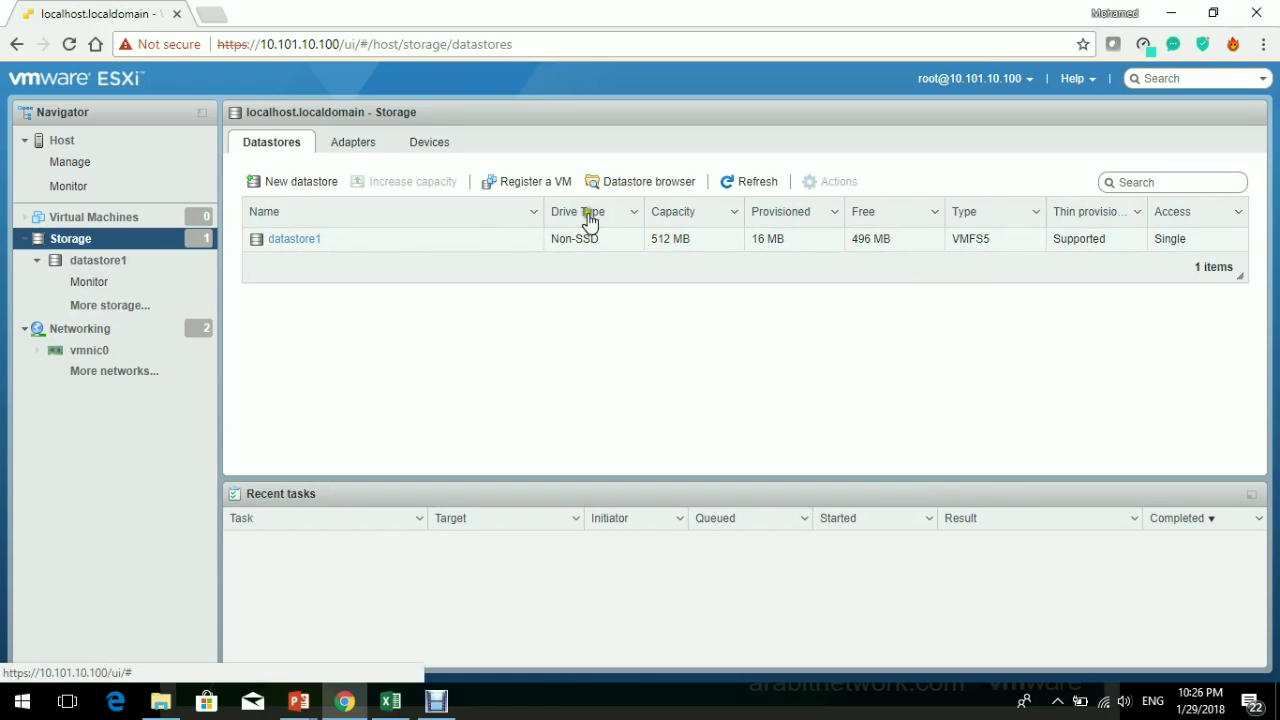
pyautogui.click(471, 172)
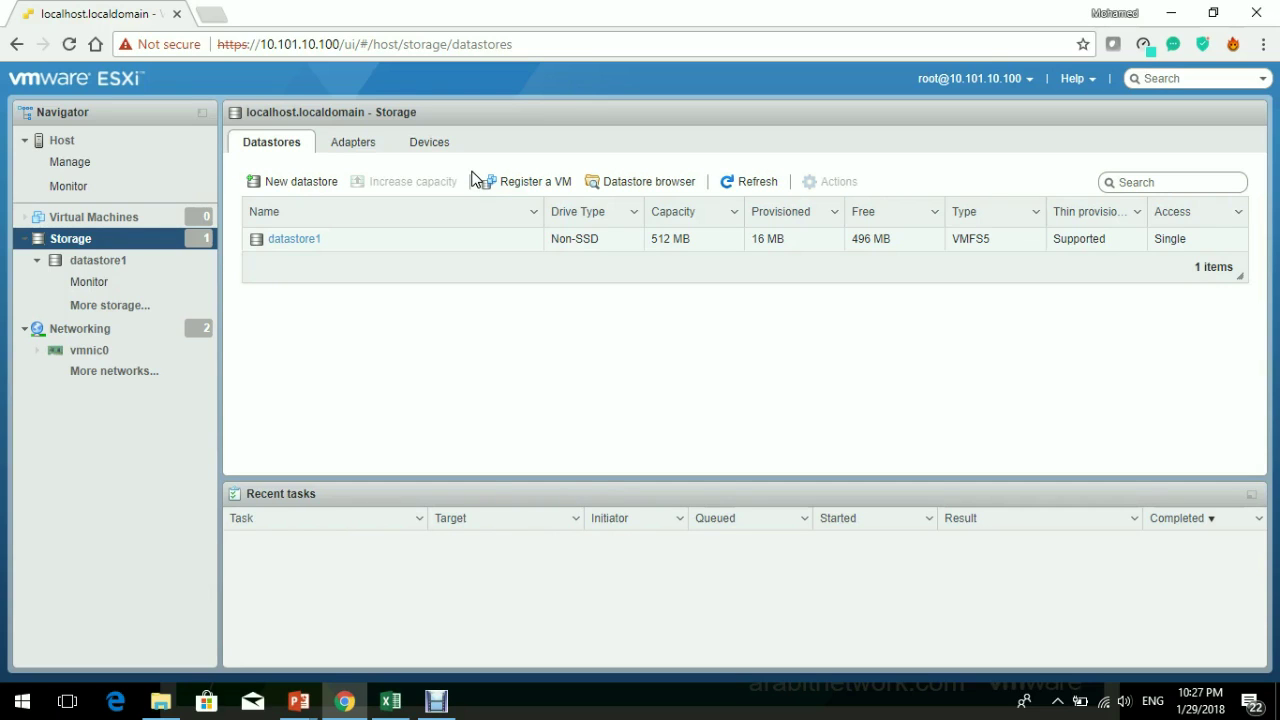
pyautogui.click(173, 263)
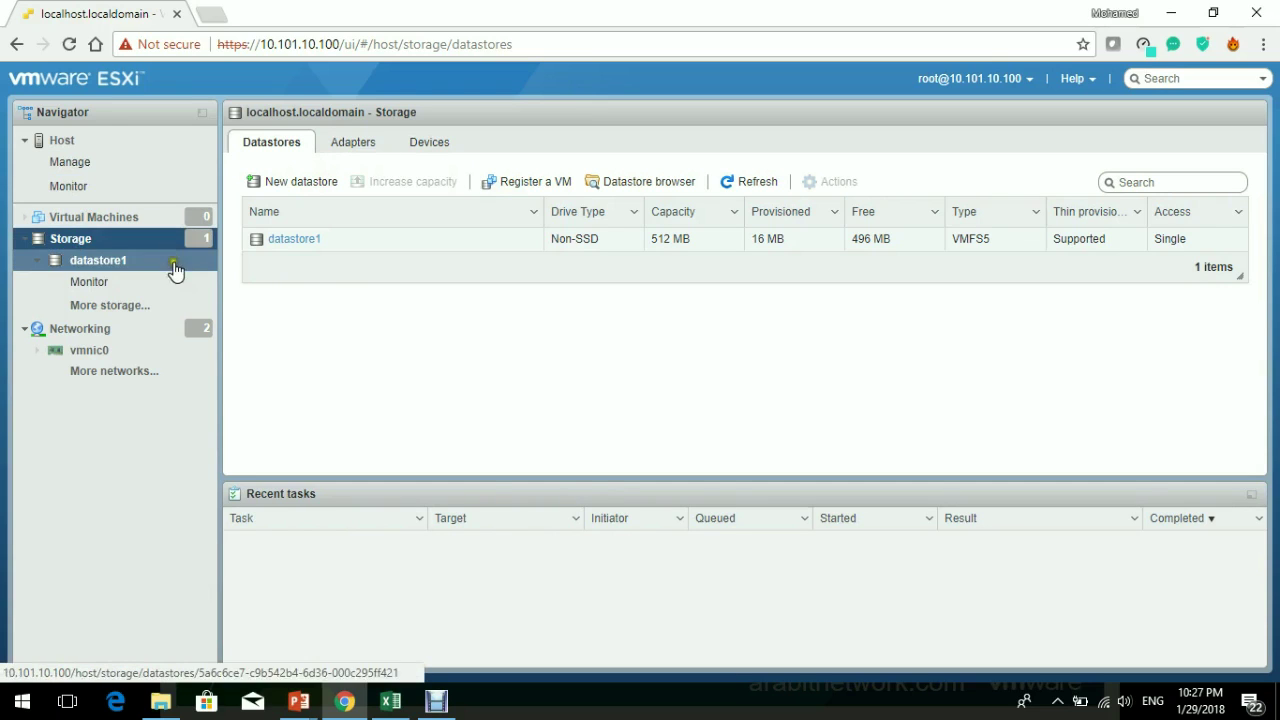
pyautogui.click(290, 258)
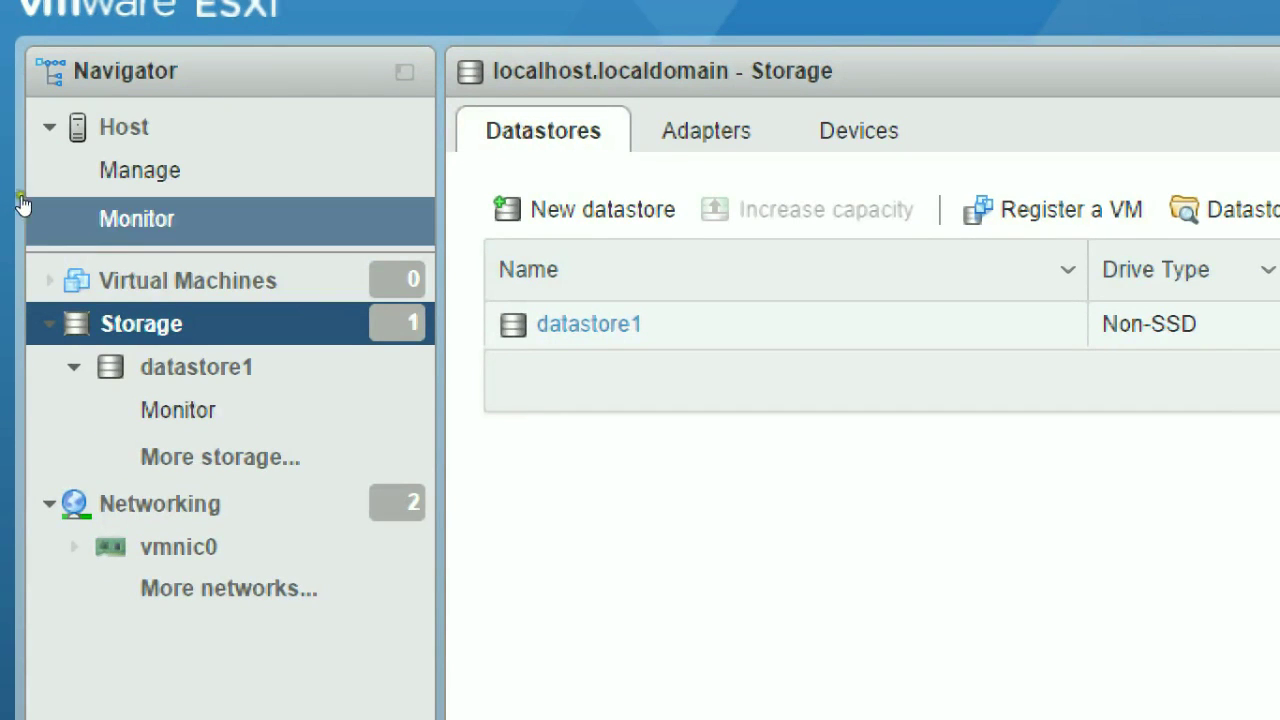
pyautogui.click(331, 219)
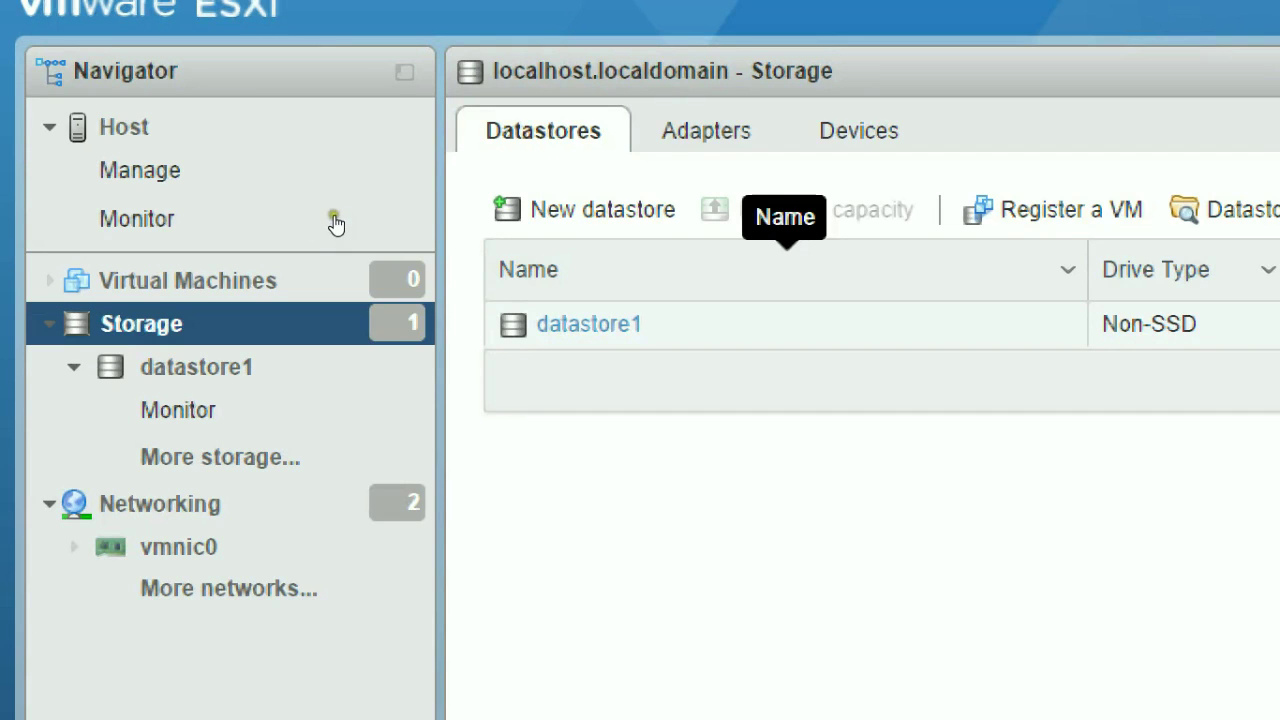
pyautogui.click(129, 243)
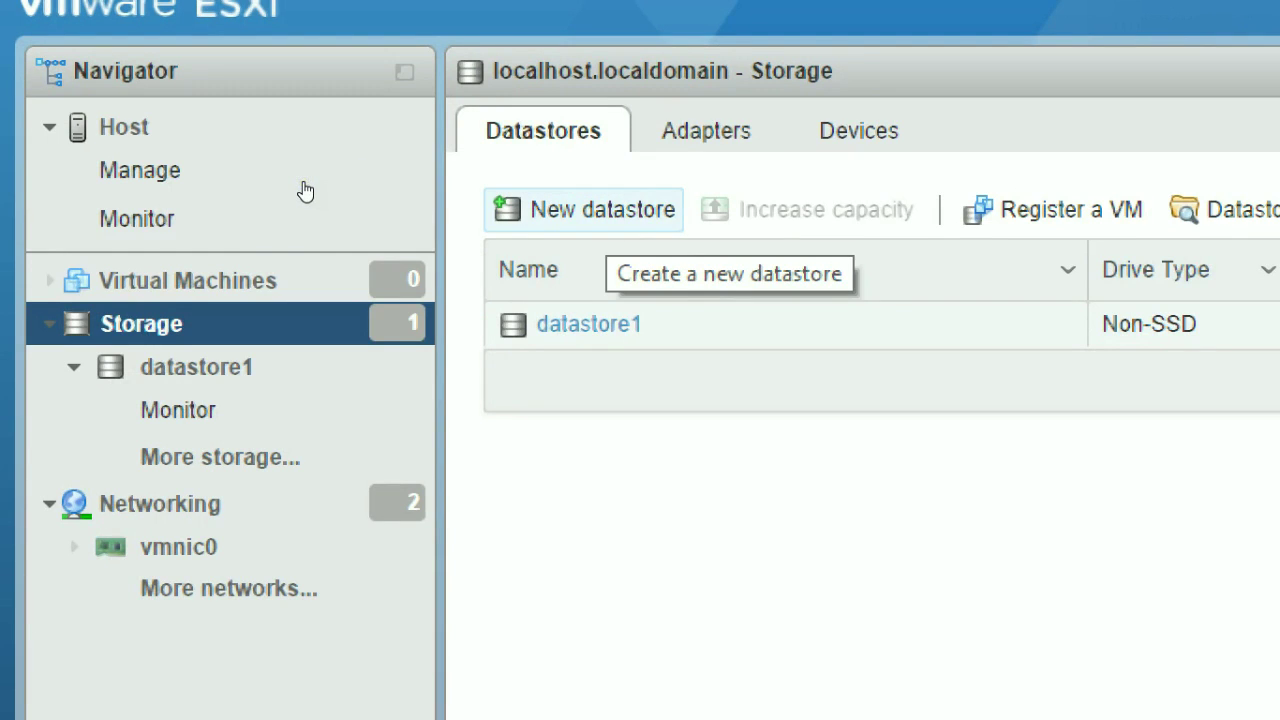
# Start creating a new datastore and choose Create new VMFS datastore as the creation type
pyautogui.click(584, 209)
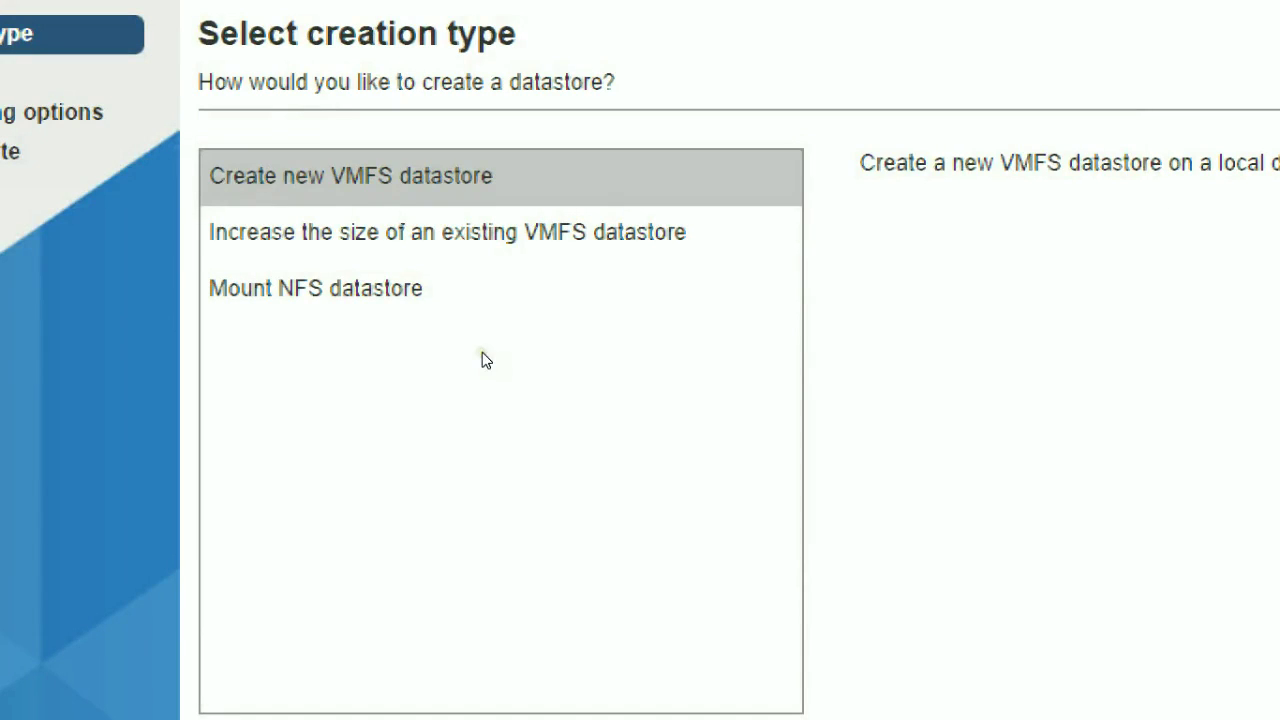
pyautogui.click(464, 330)
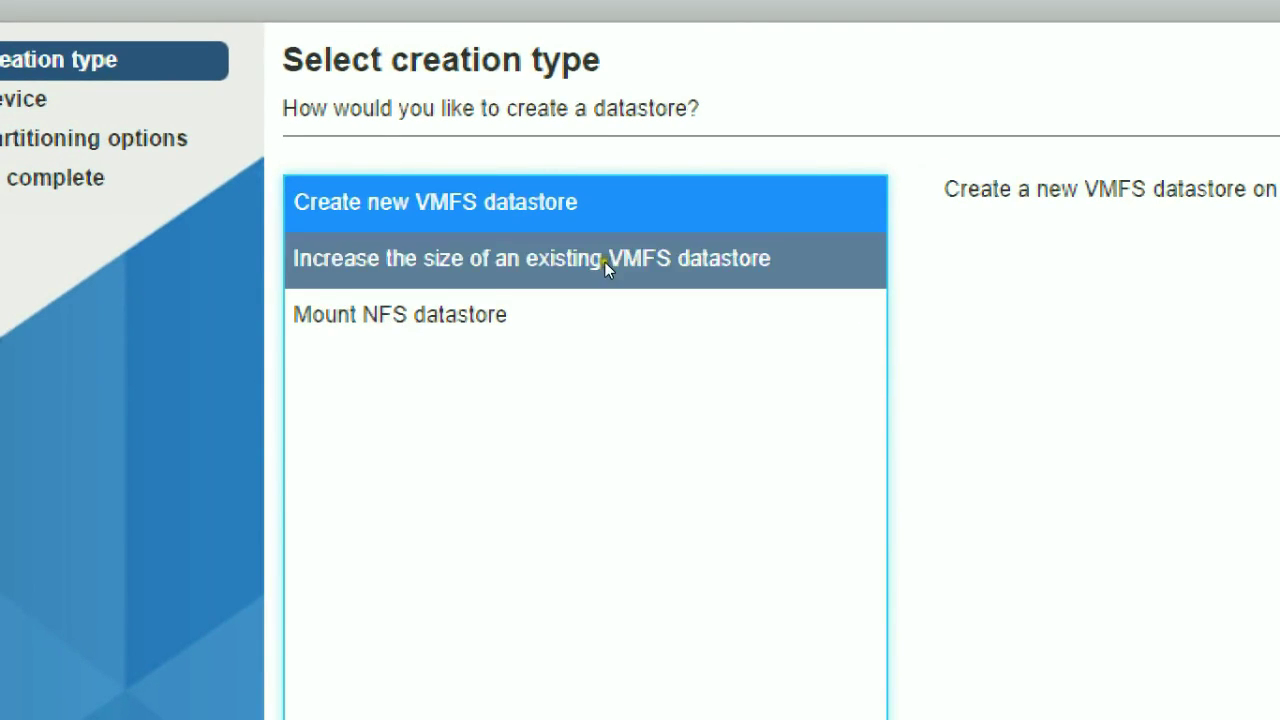
pyautogui.click(686, 280)
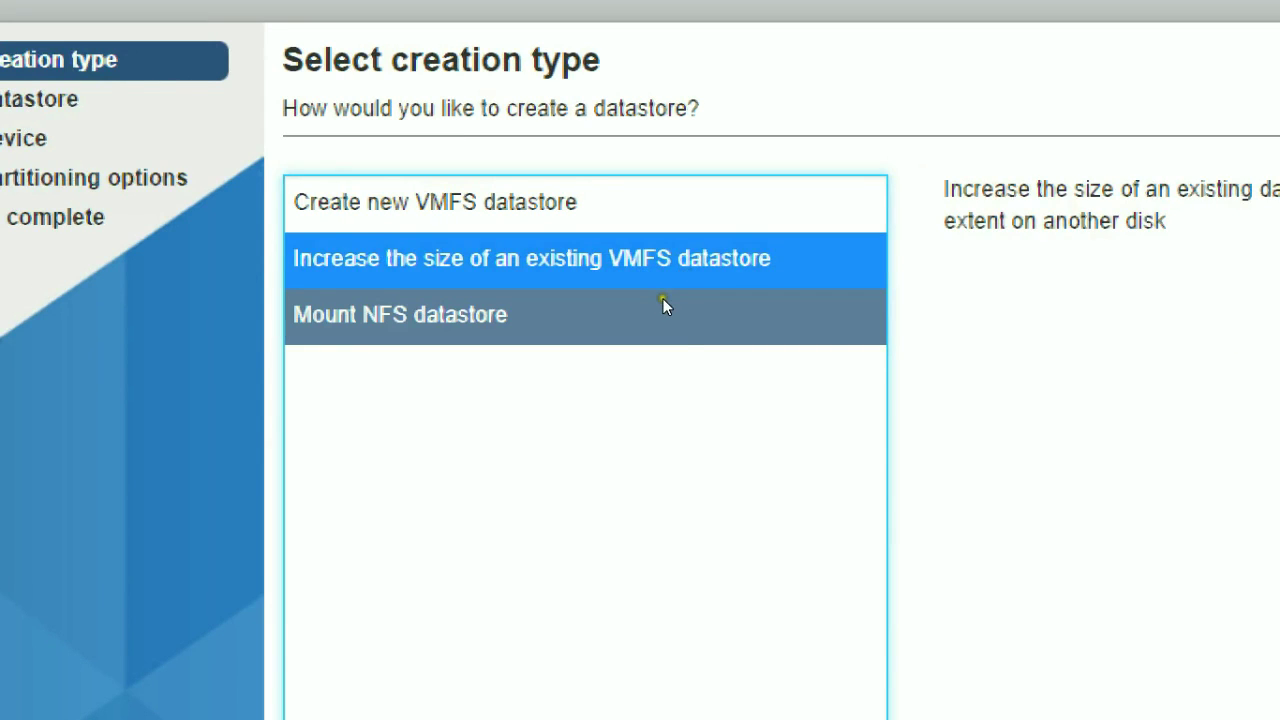
pyautogui.click(663, 300)
pyautogui.click(640, 205)
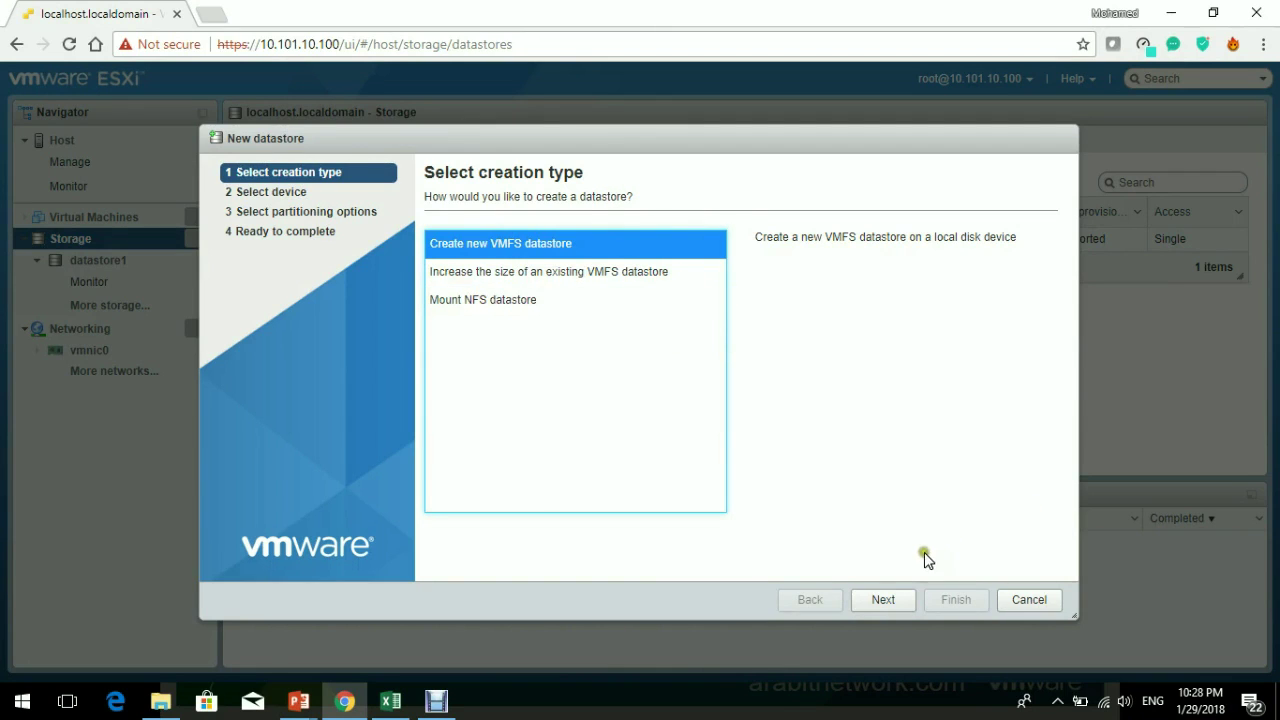
pyautogui.click(881, 598)
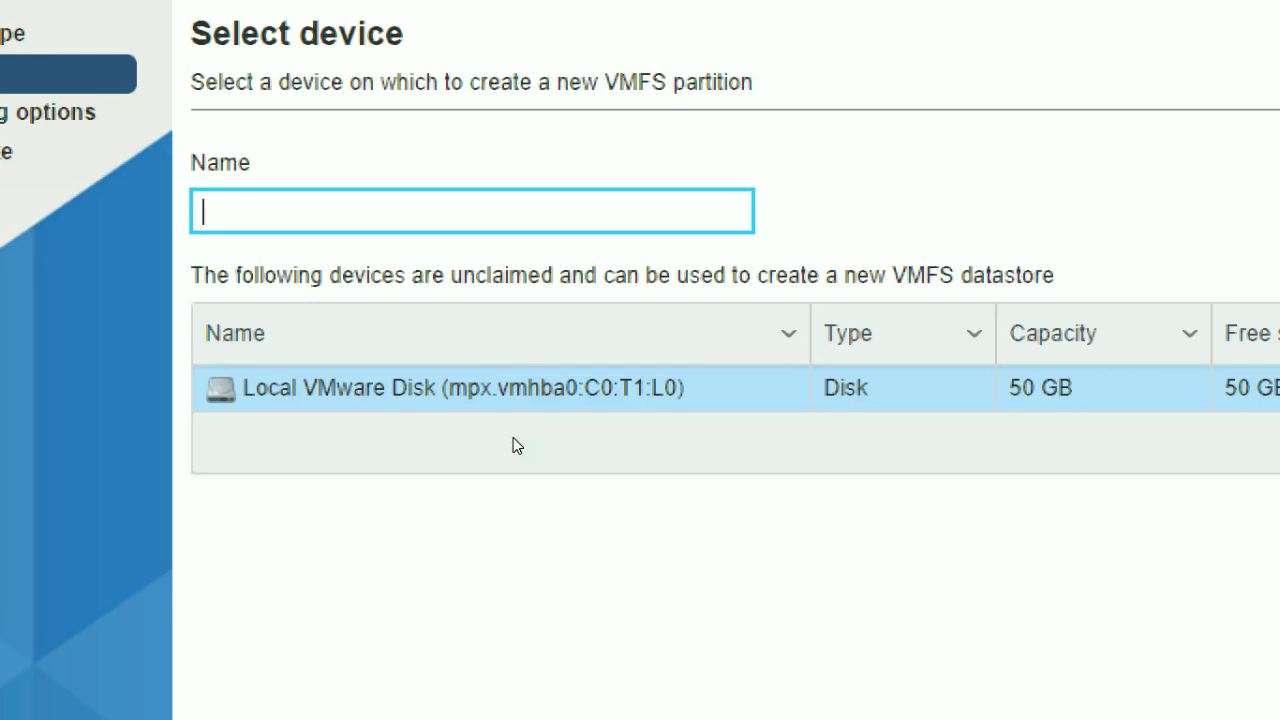
# Name the new datastore DATASTORE-02 and place it on the unclaimed 50 GB local VMware disk
pyautogui.click(568, 354)
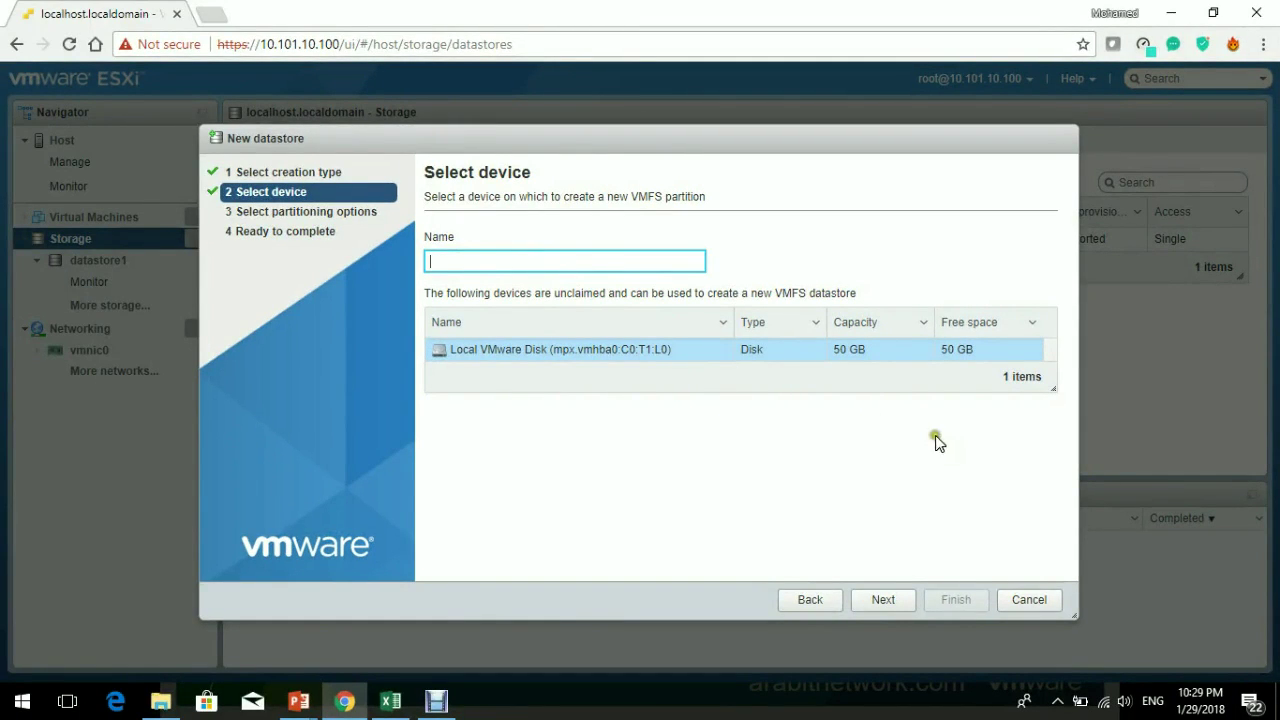
pyautogui.click(604, 260)
pyautogui.write('DATASTORE-02')
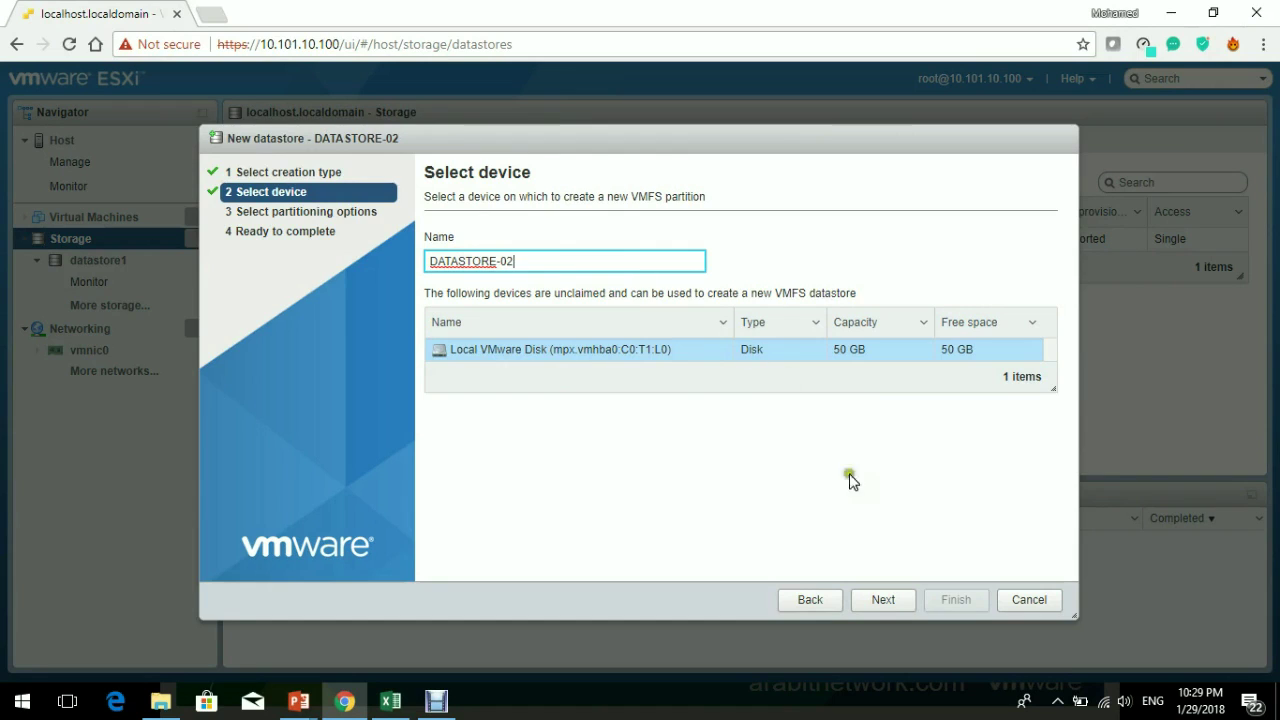
pyautogui.click(881, 601)
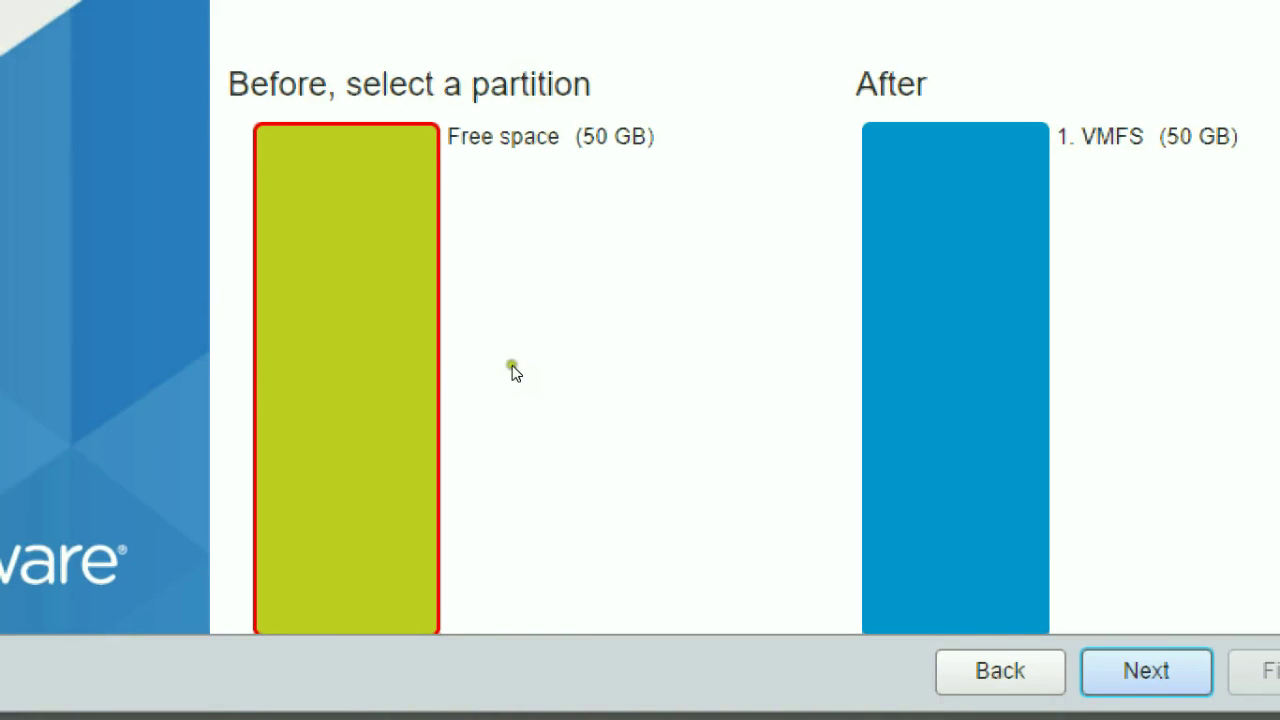
# Accept the full-disk VMFS 5 partitioning and finish creating the datastore, agreeing to erase the disk's contents
pyautogui.click(775, 357)
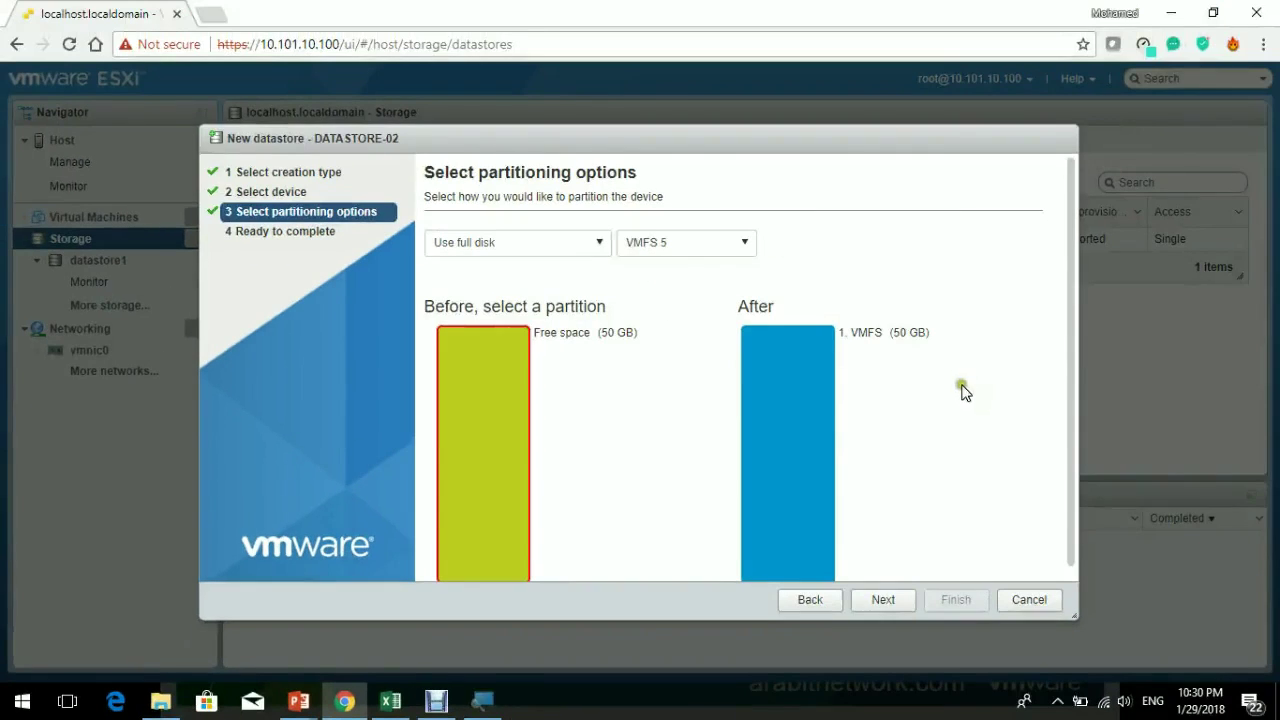
pyautogui.click(883, 599)
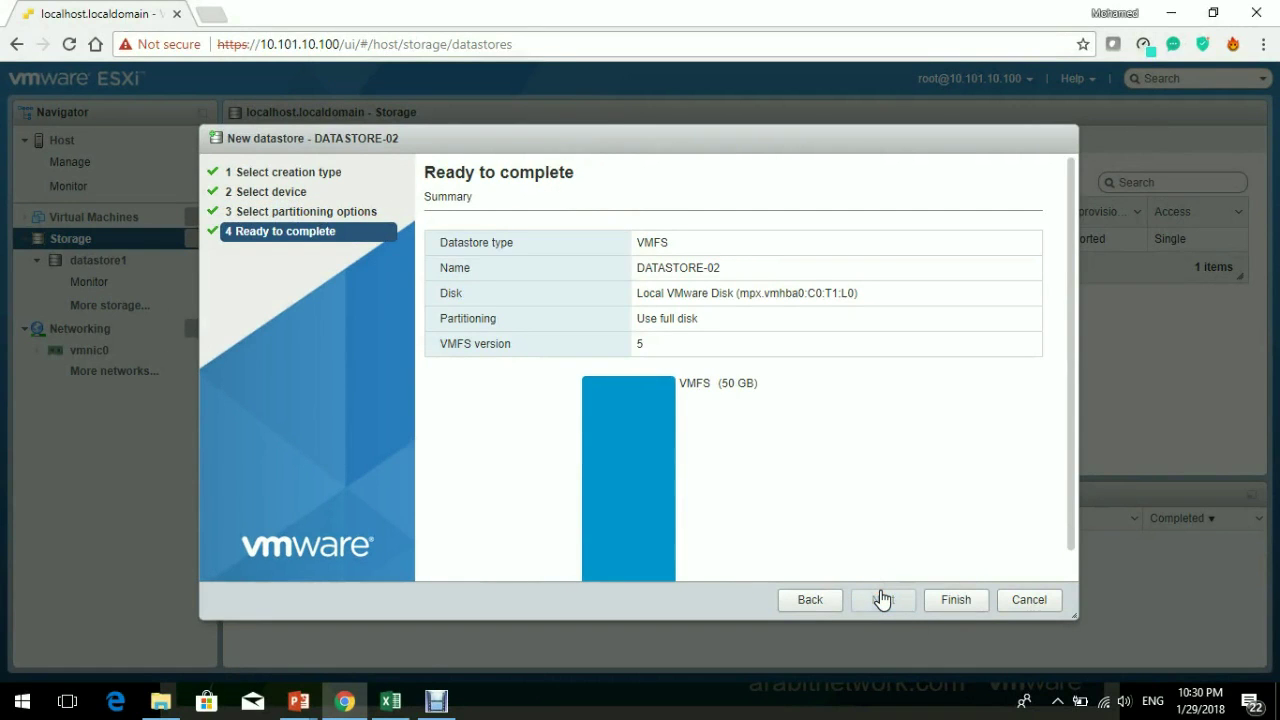
pyautogui.click(950, 602)
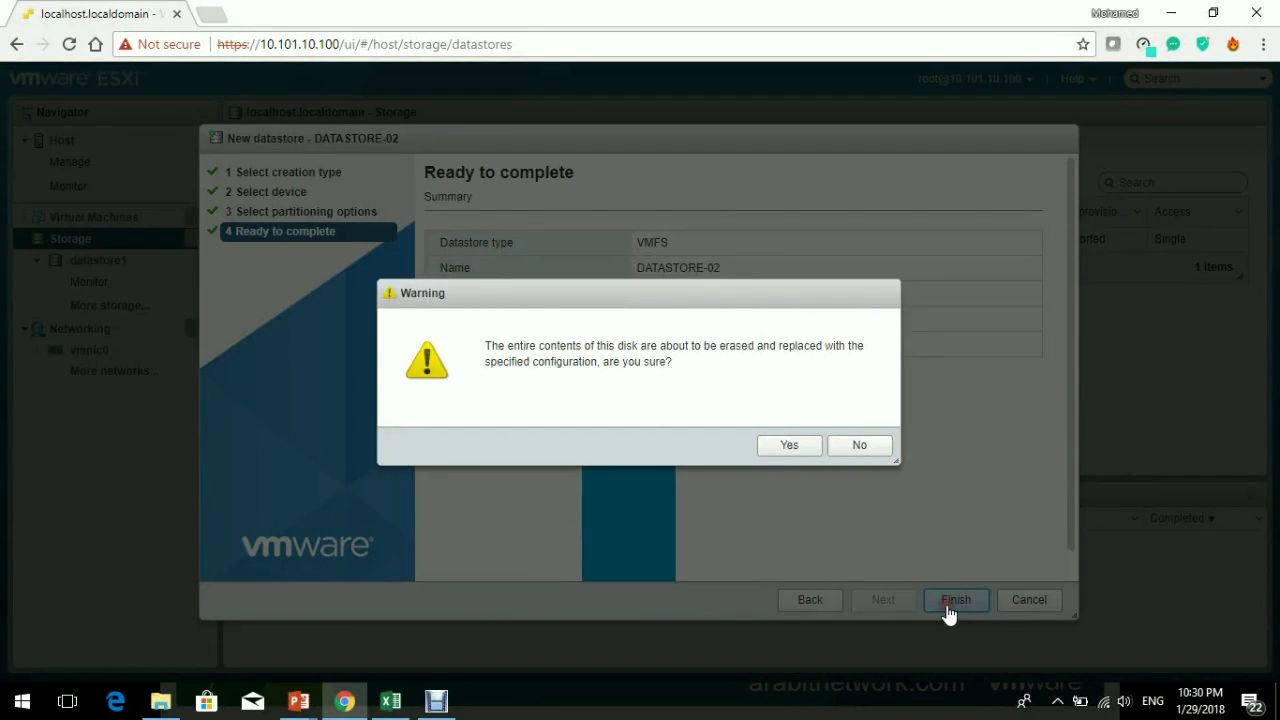
pyautogui.click(678, 428)
pyautogui.click(783, 446)
pyautogui.click(783, 446)
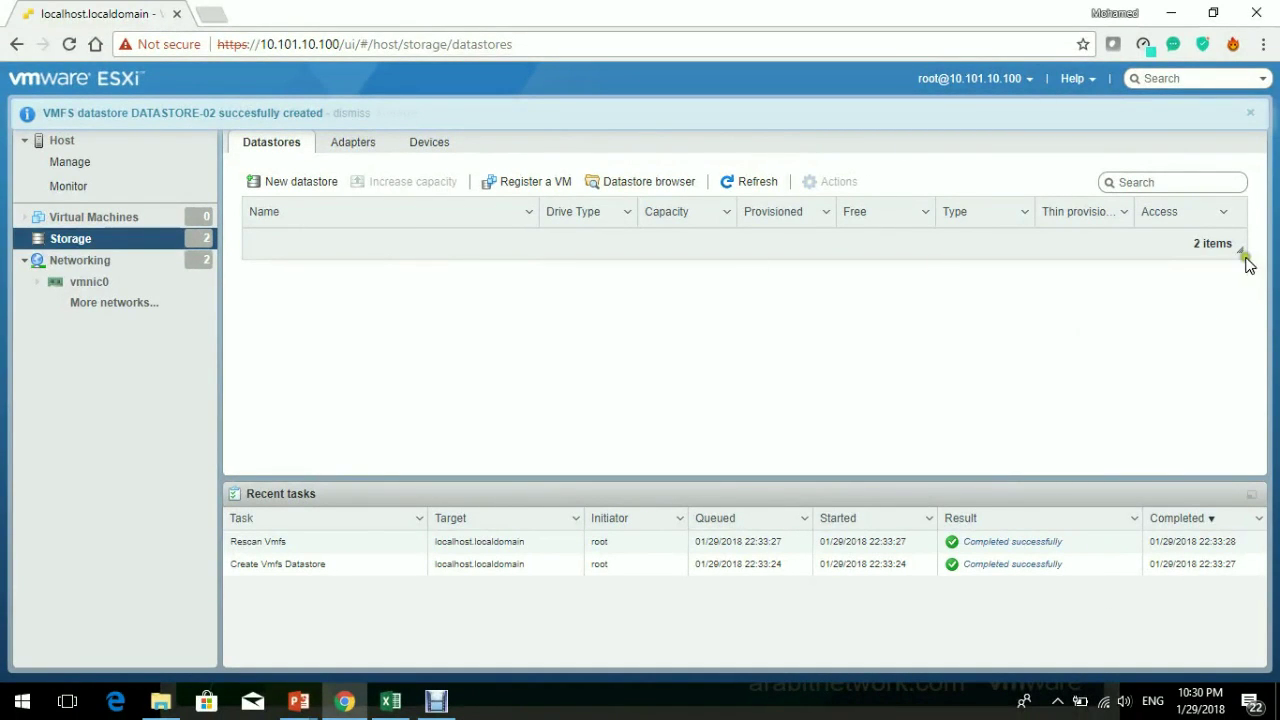
# Review the host's datastores, reopening the storage view and enlarging the table to read every row
pyautogui.moveTo(1243, 256)
pyautogui.mouseDown()
pyautogui.moveTo(1247, 272)
pyautogui.moveTo(1234, 245)
pyautogui.moveTo(1237, 256)
pyautogui.mouseUp()
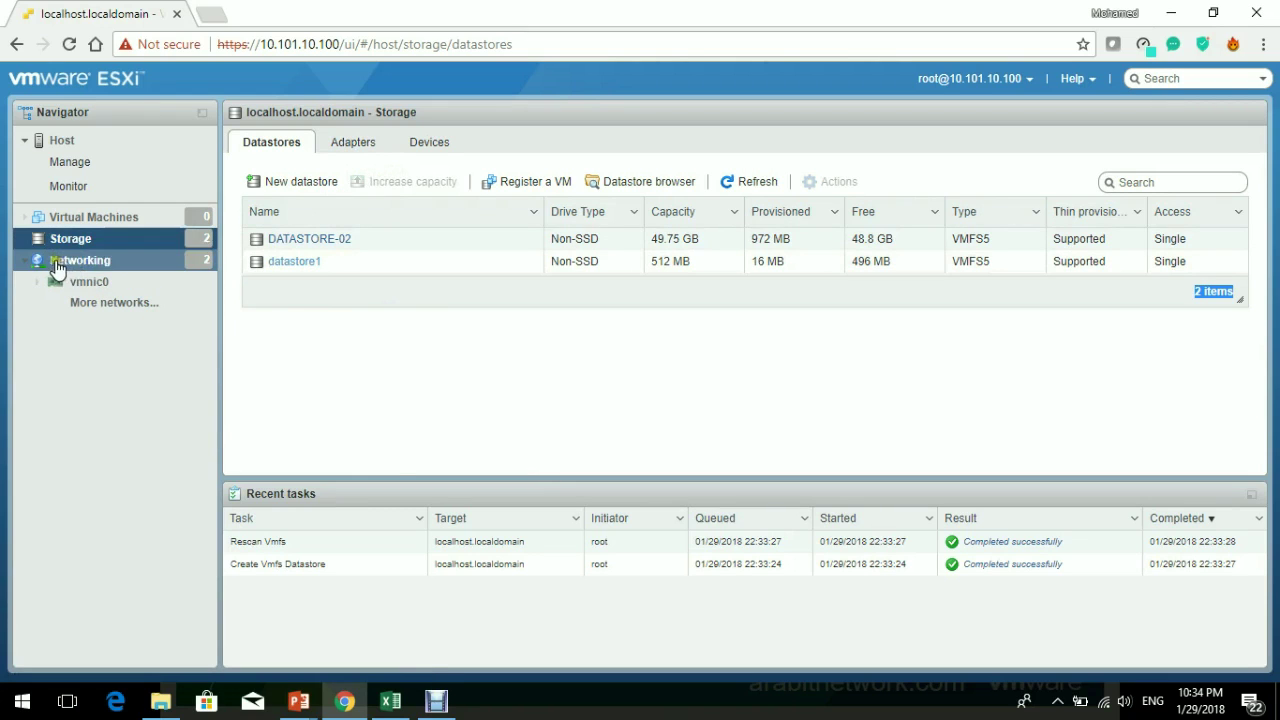
pyautogui.click(29, 240)
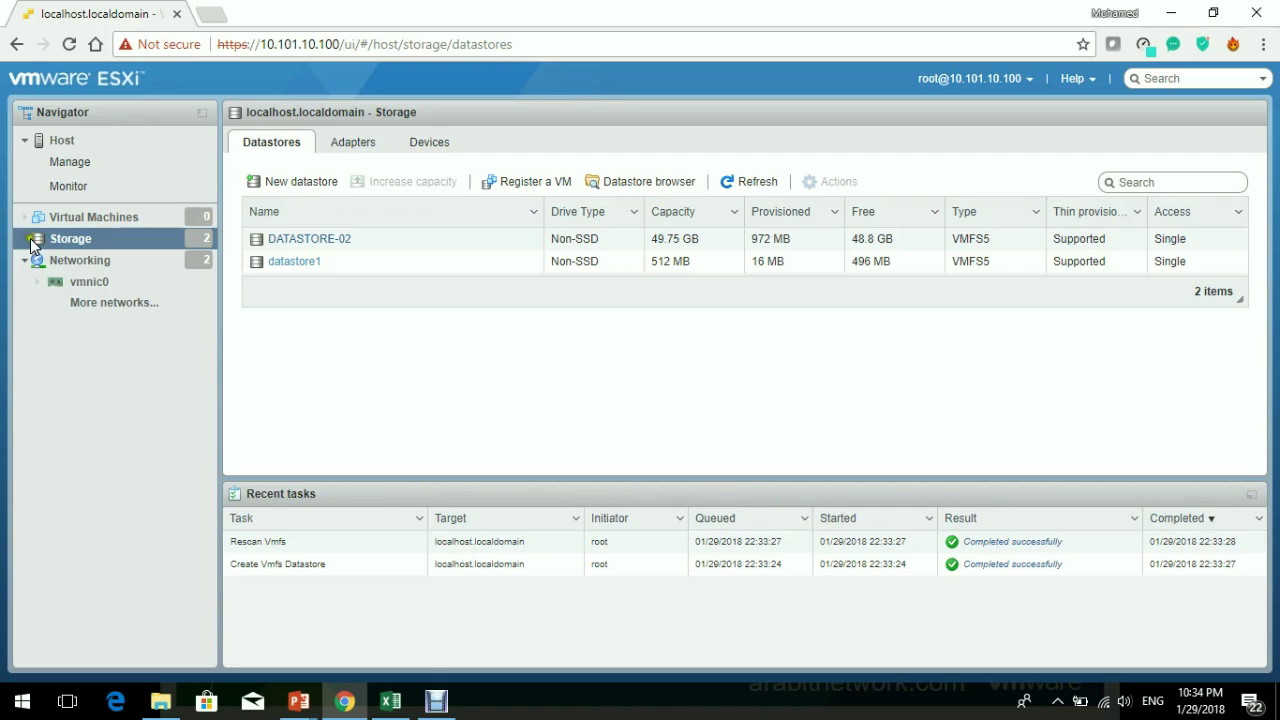
pyautogui.click(42, 243)
pyautogui.click(92, 260)
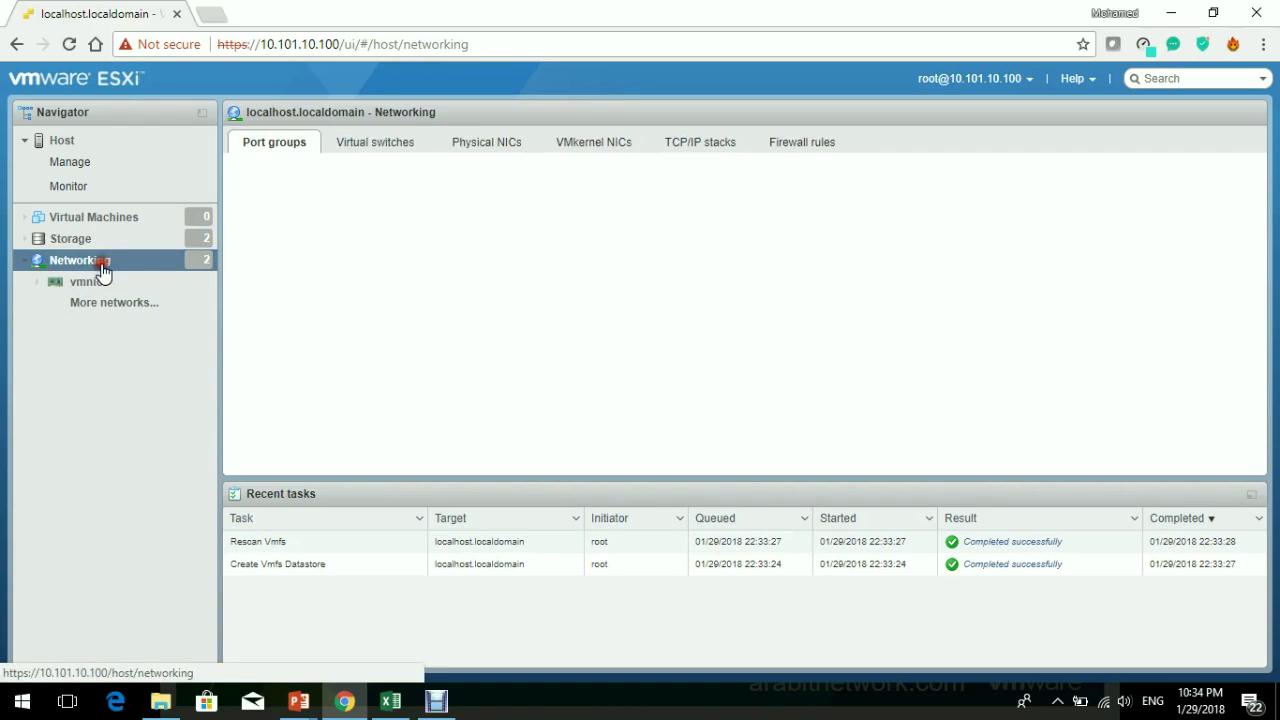
pyautogui.click(73, 243)
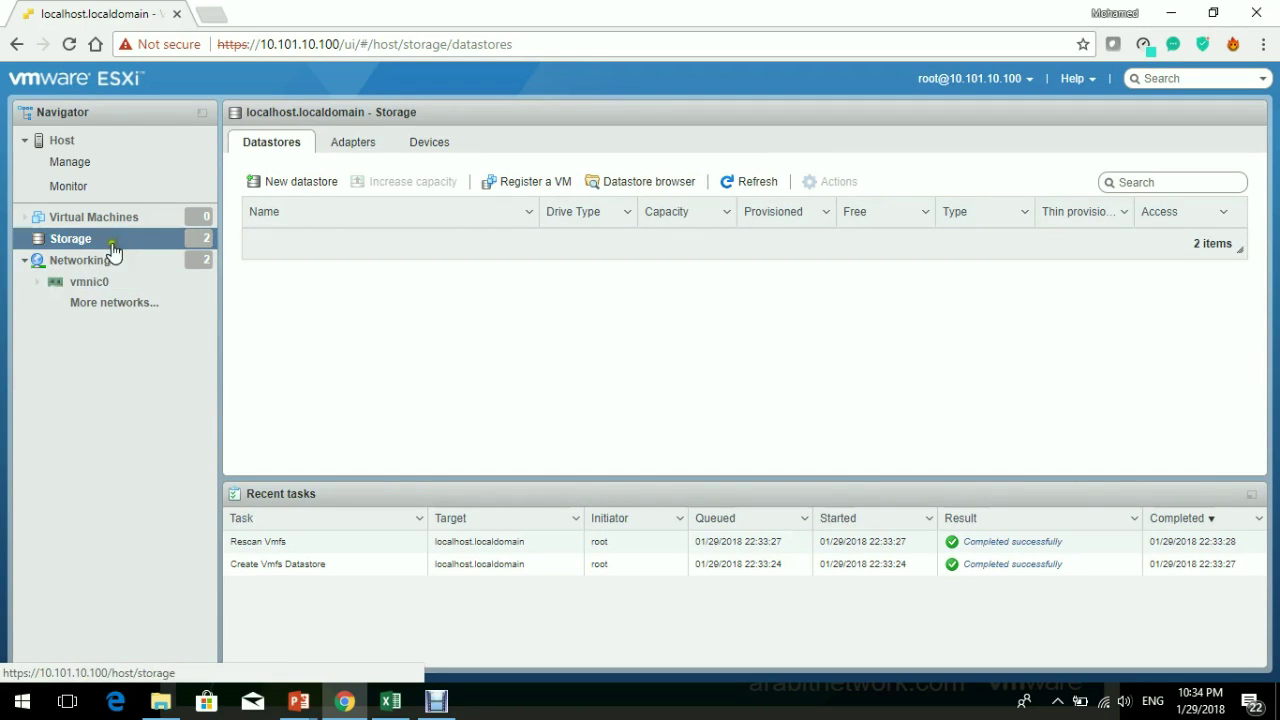
pyautogui.click(82, 241)
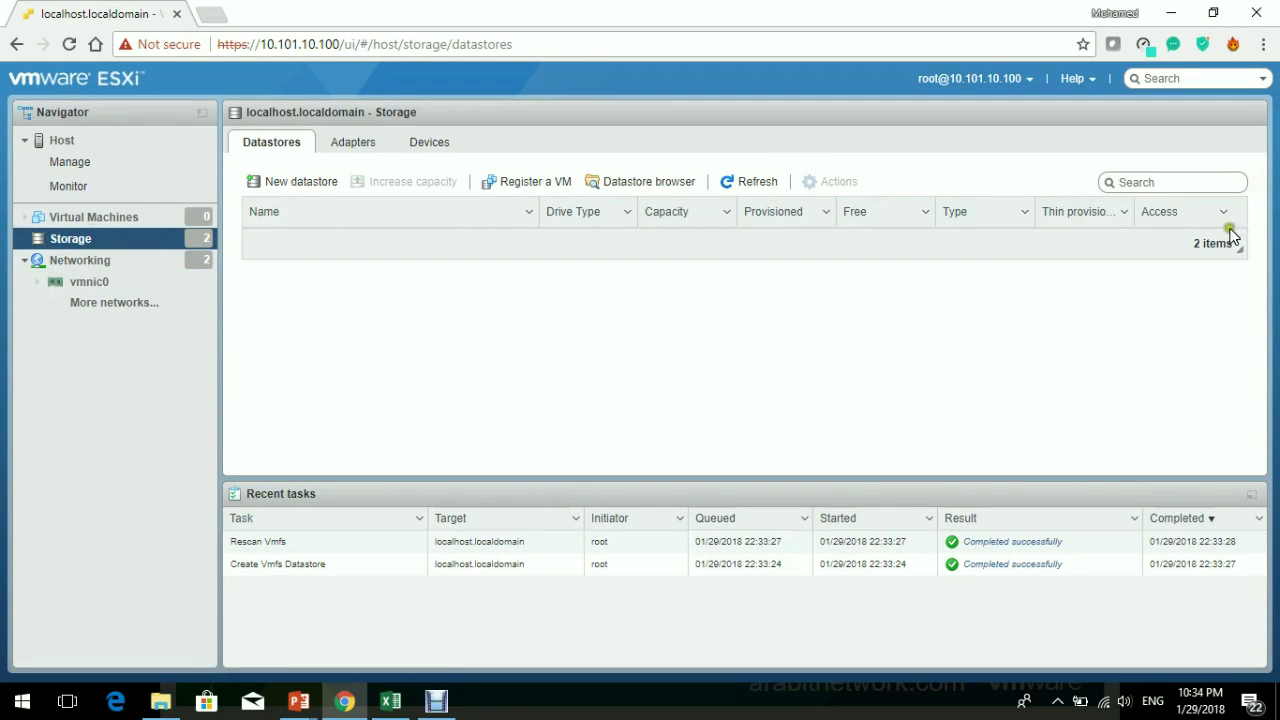
pyautogui.moveTo(1240, 251); pyautogui.dragTo(1247, 352)
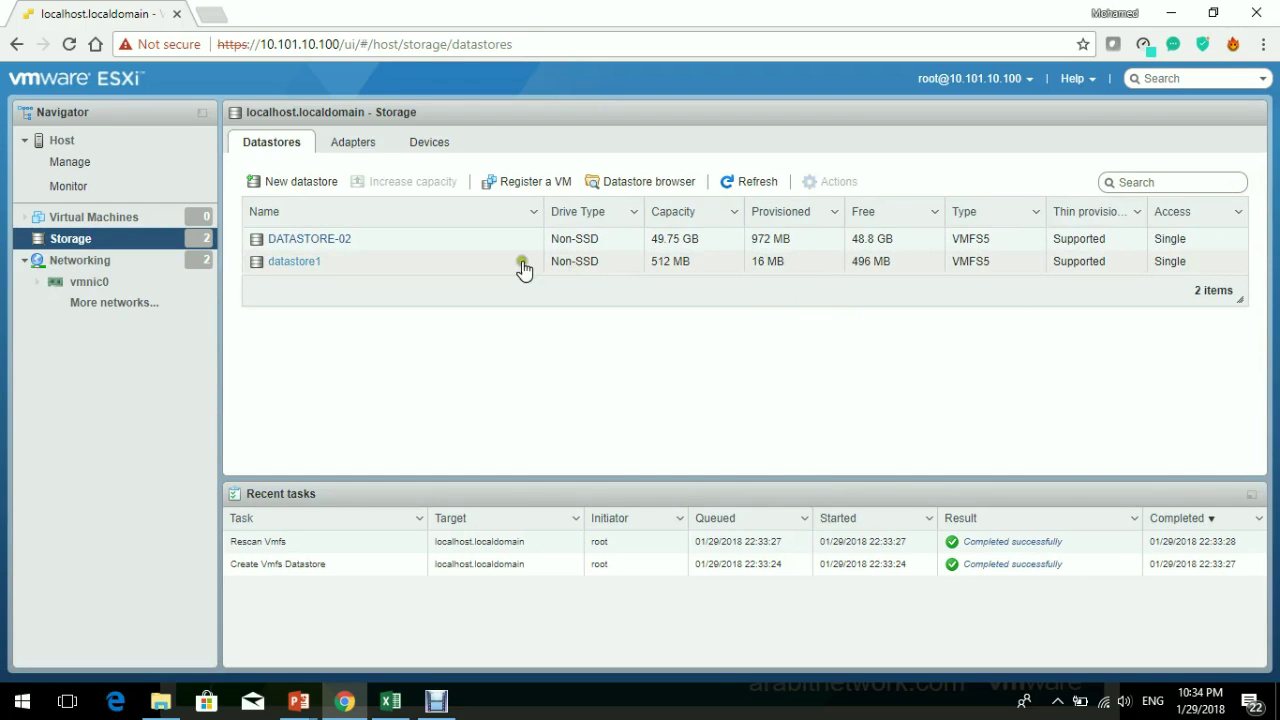
# Open datastore1 in the datastore browser and create a directory named ISO in it
pyautogui.click(294, 263)
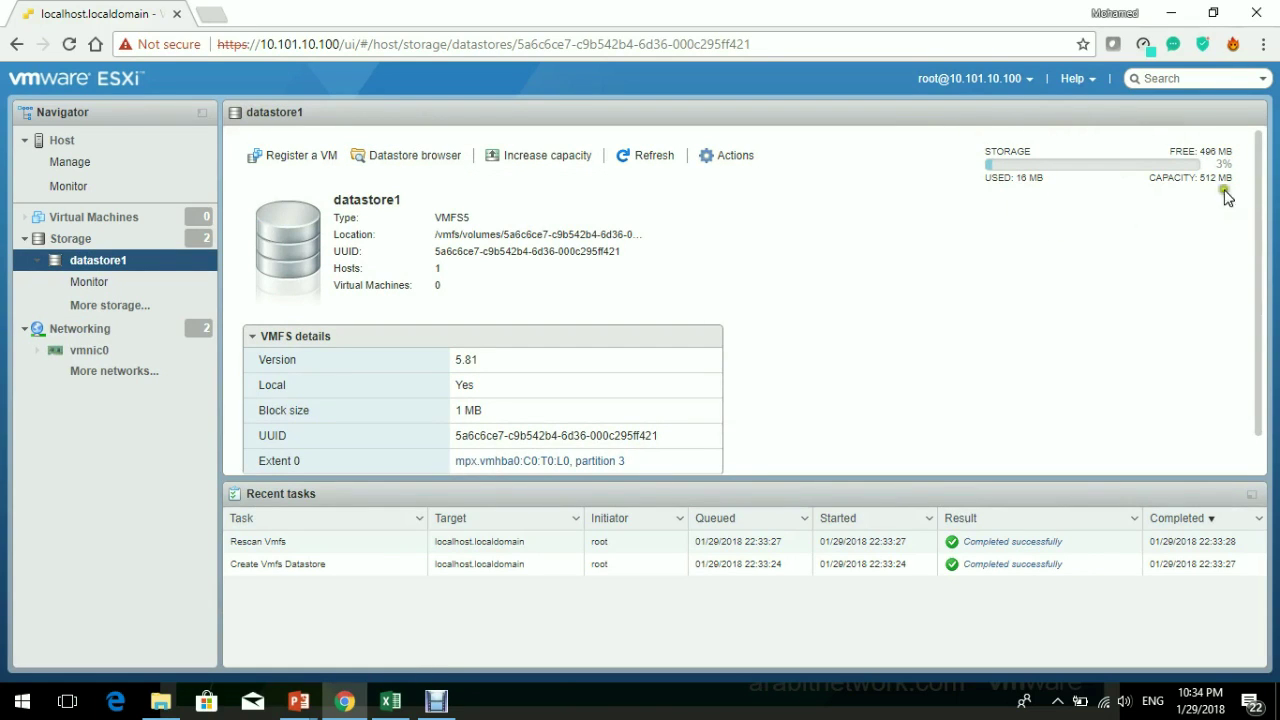
pyautogui.rightClick(117, 268)
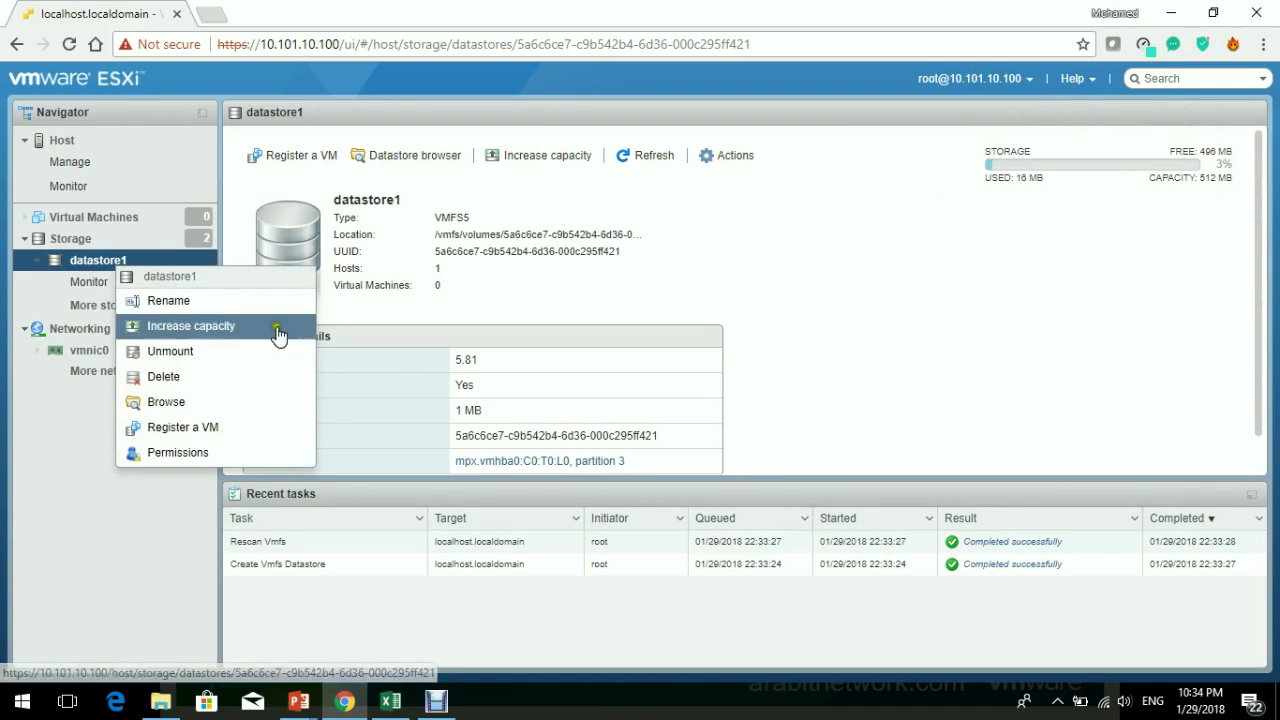
pyautogui.click(418, 160)
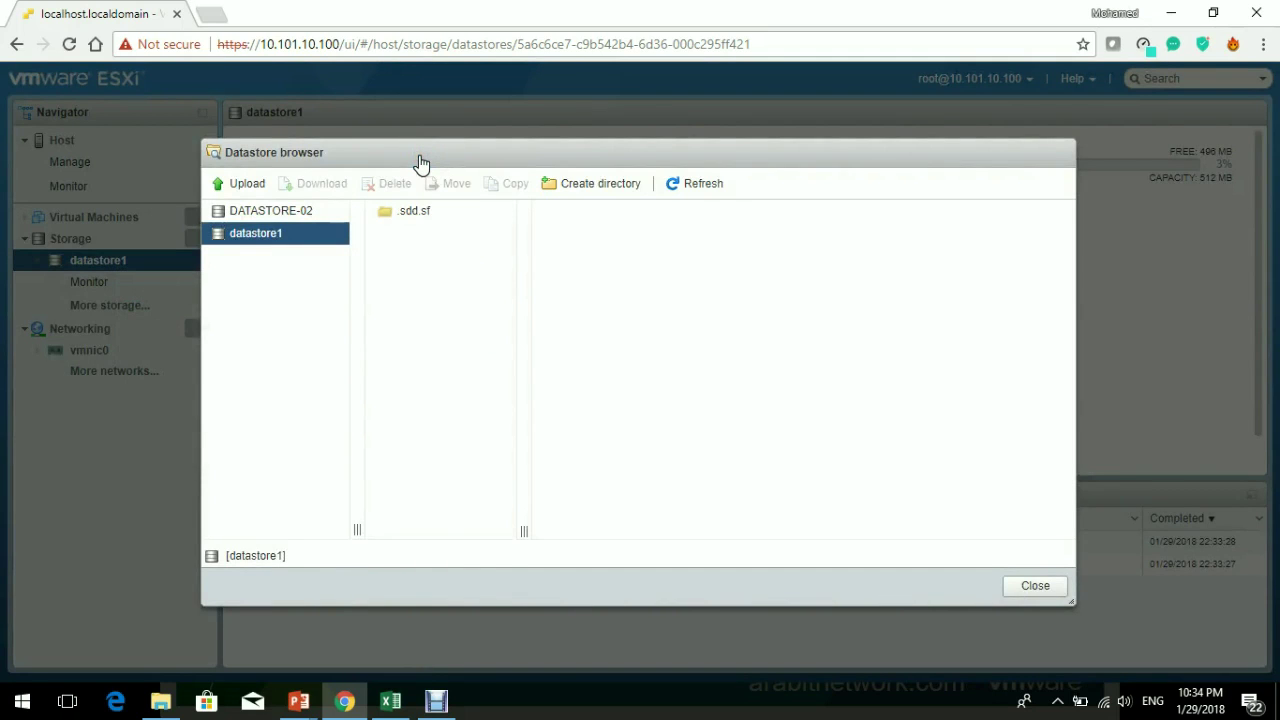
pyautogui.click(570, 280)
pyautogui.click(603, 189)
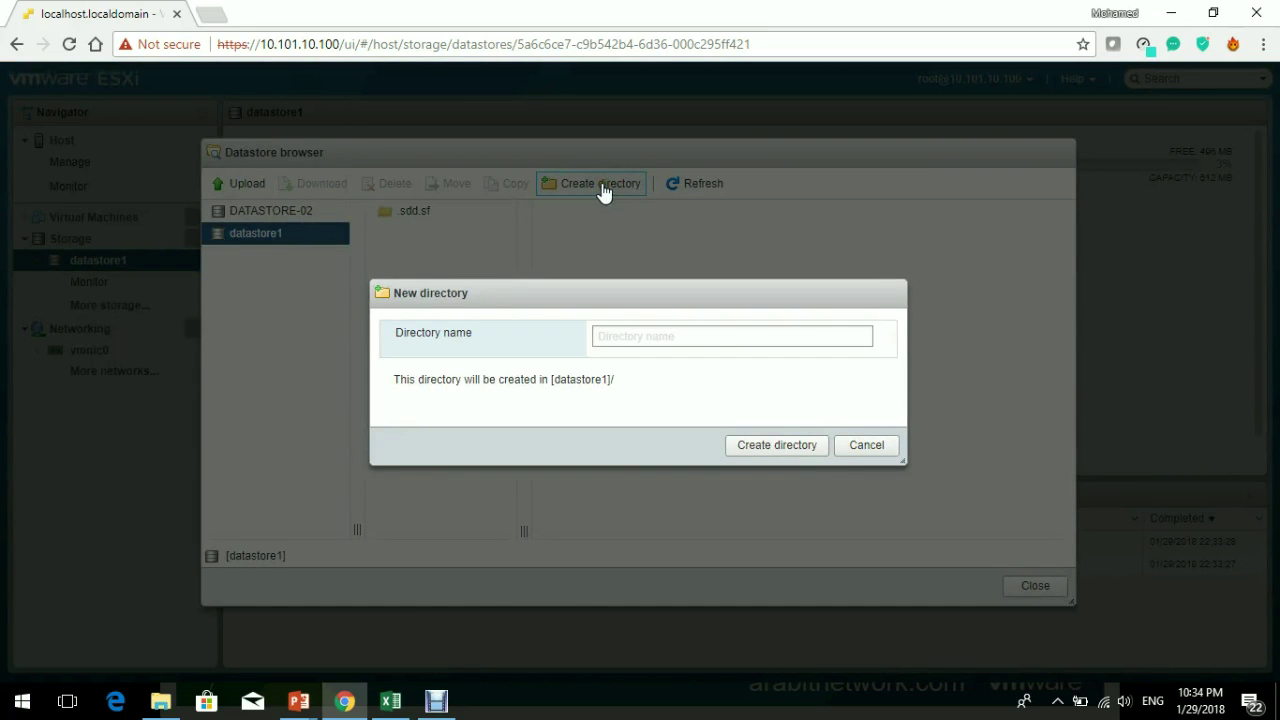
pyautogui.write('ISO')
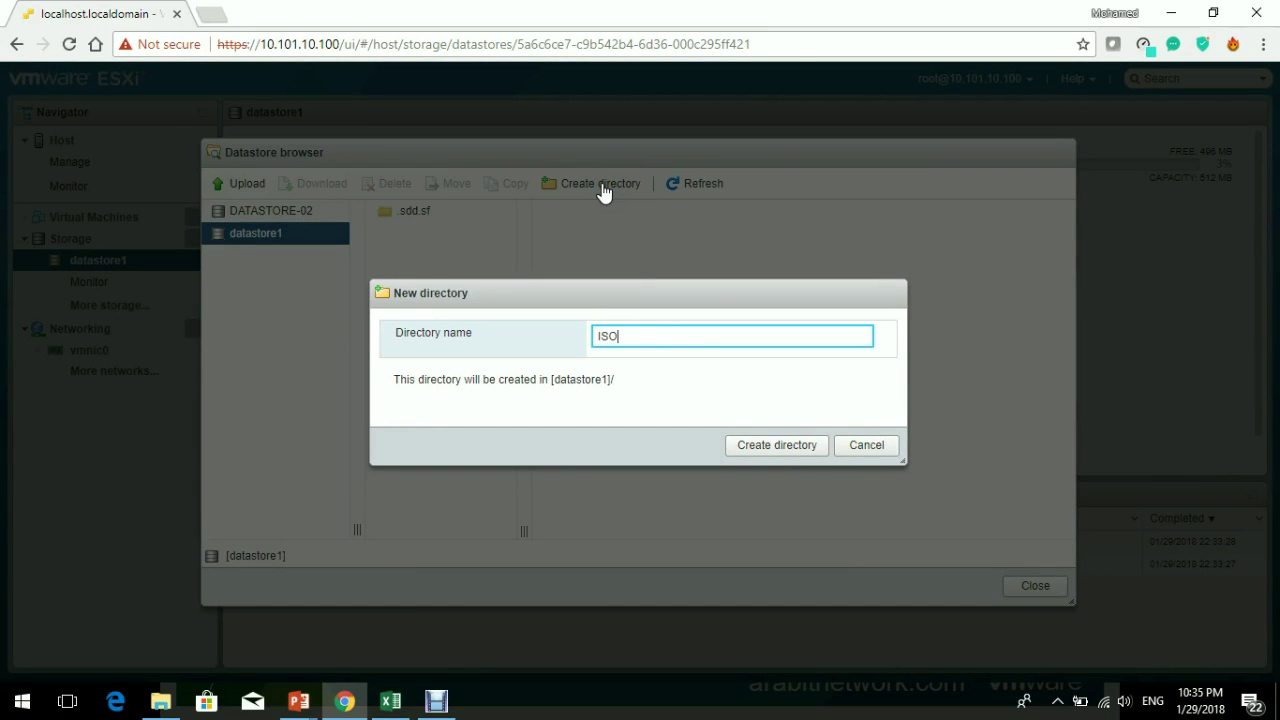
pyautogui.click(810, 451)
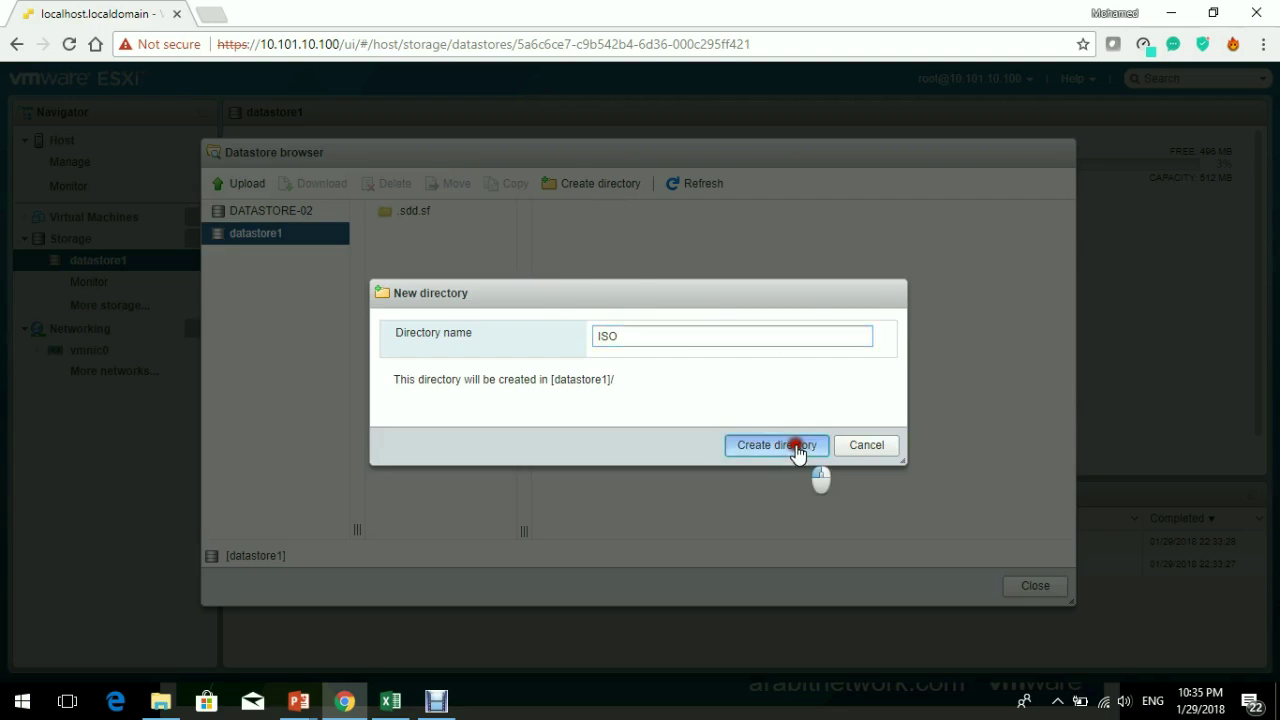
# Try to upload Win-07-MM.iso from D:\Sources\Images into the ISO directory on datastore1, and close the datastore browser
pyautogui.click(405, 240)
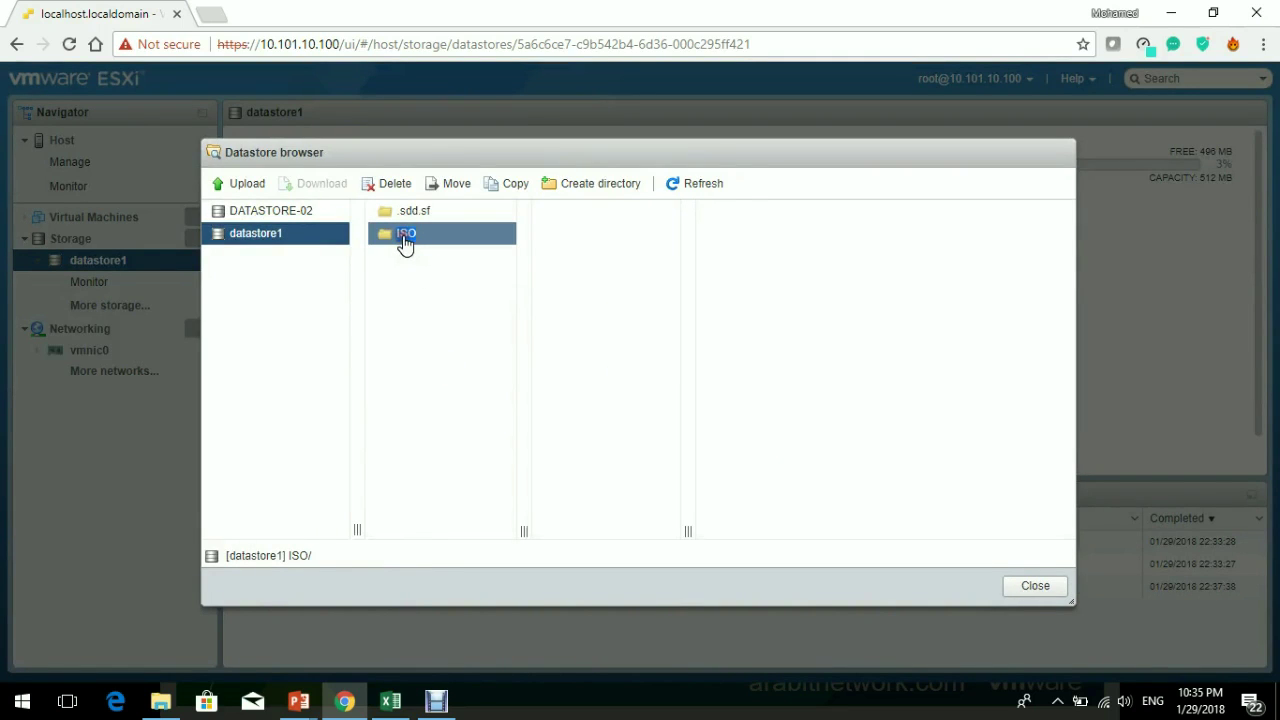
pyautogui.click(225, 236)
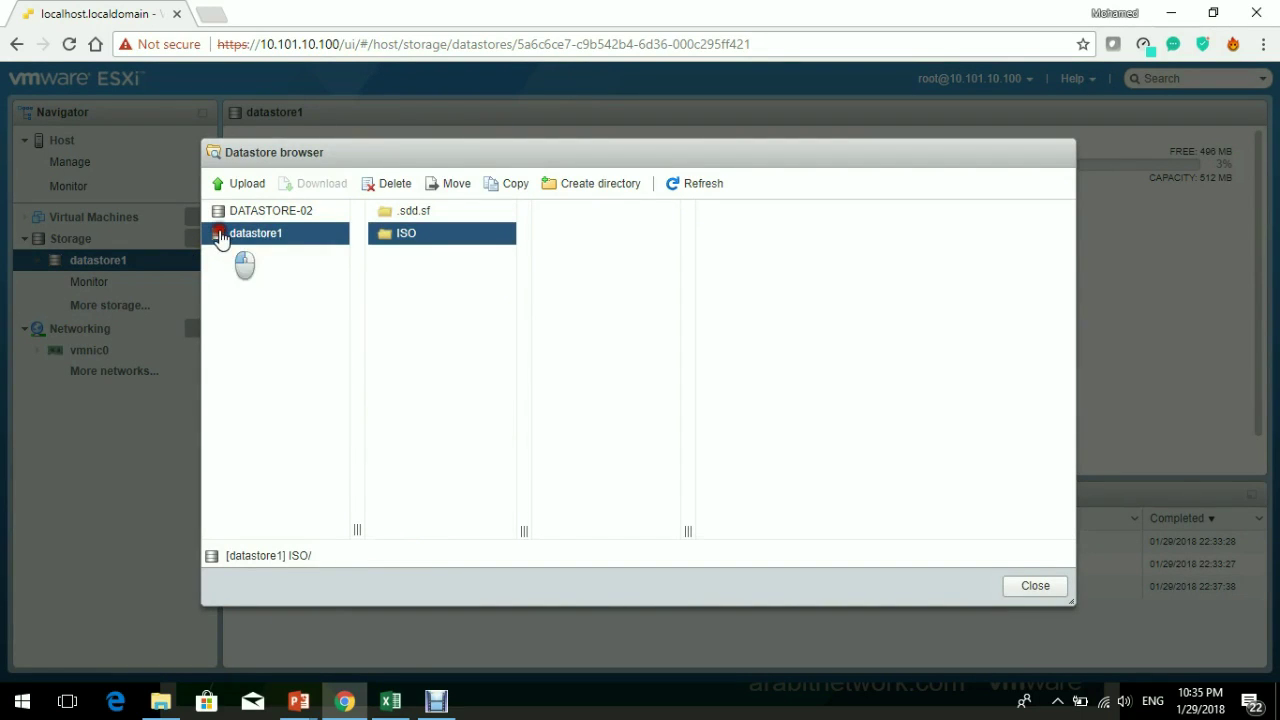
pyautogui.click(415, 233)
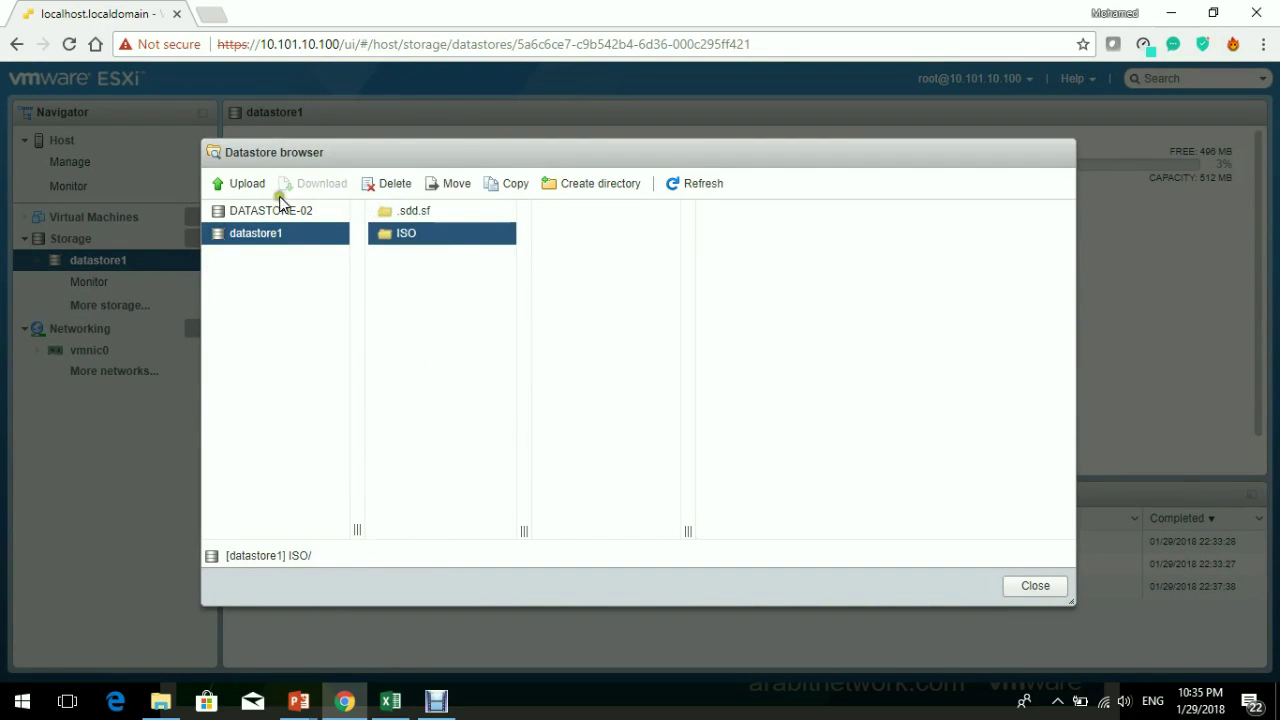
pyautogui.click(247, 185)
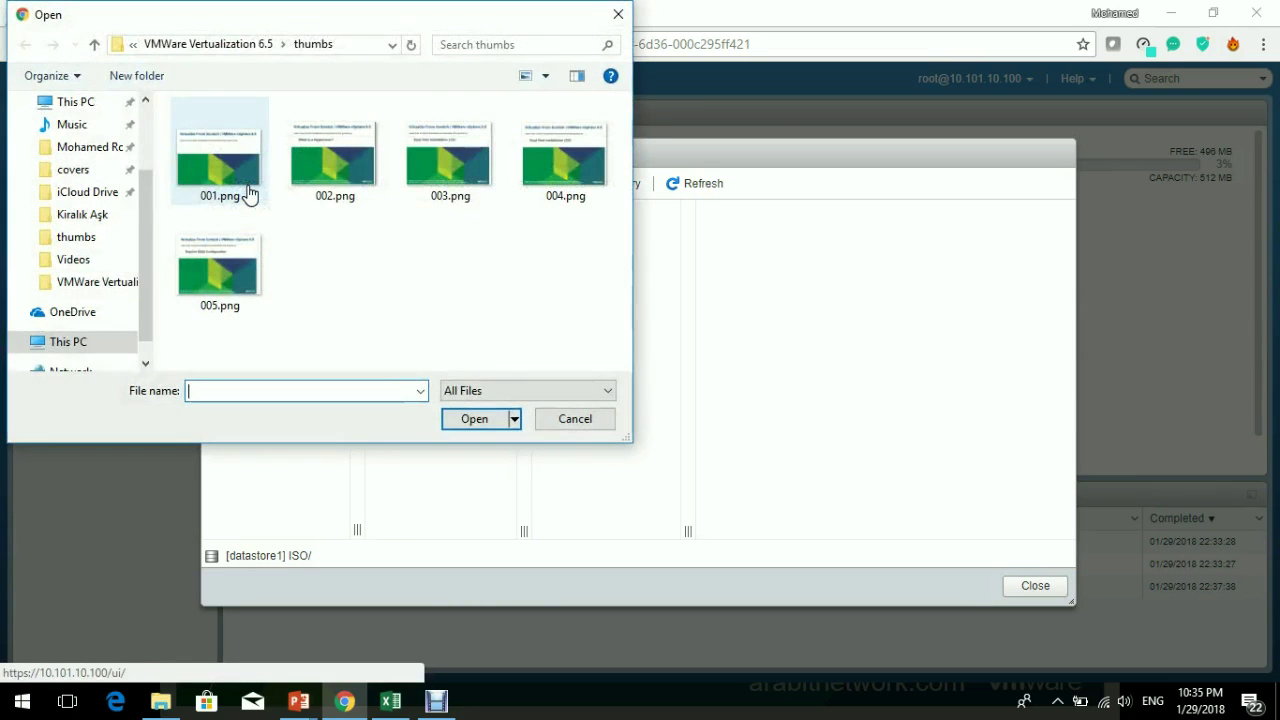
pyautogui.write('D:\\Sources\\Images')
pyautogui.press('Return')
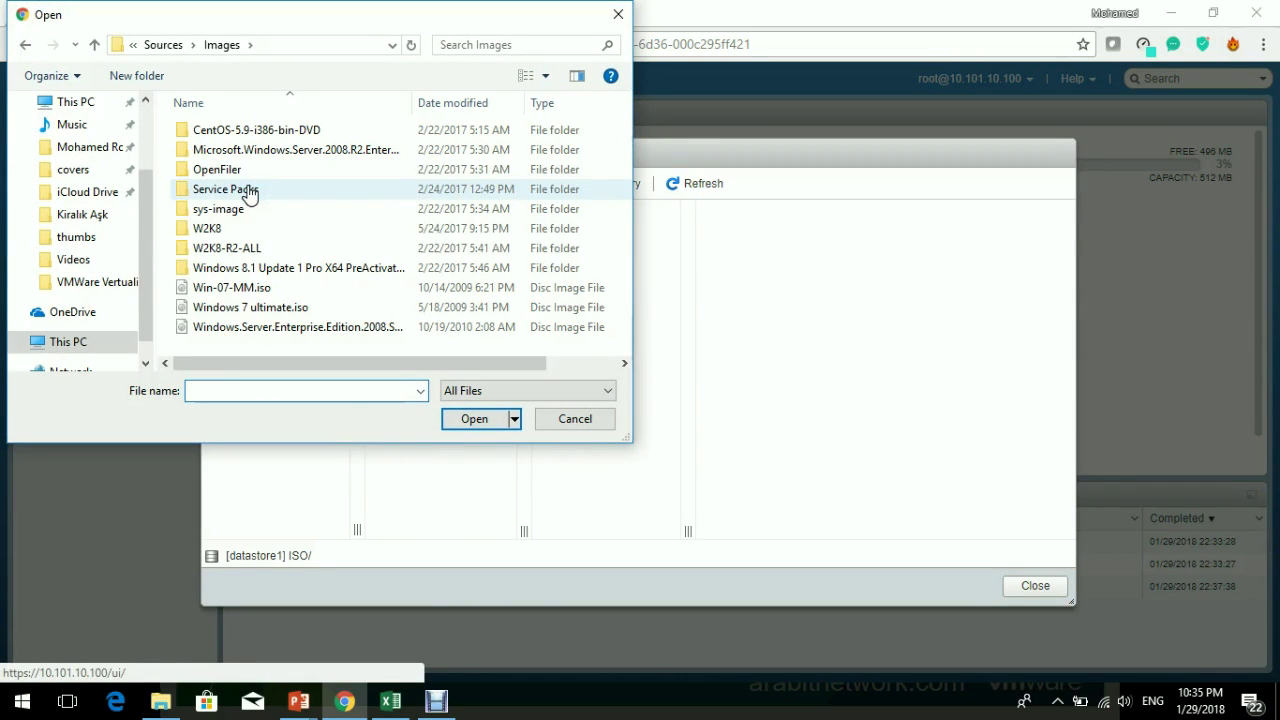
pyautogui.click(325, 287)
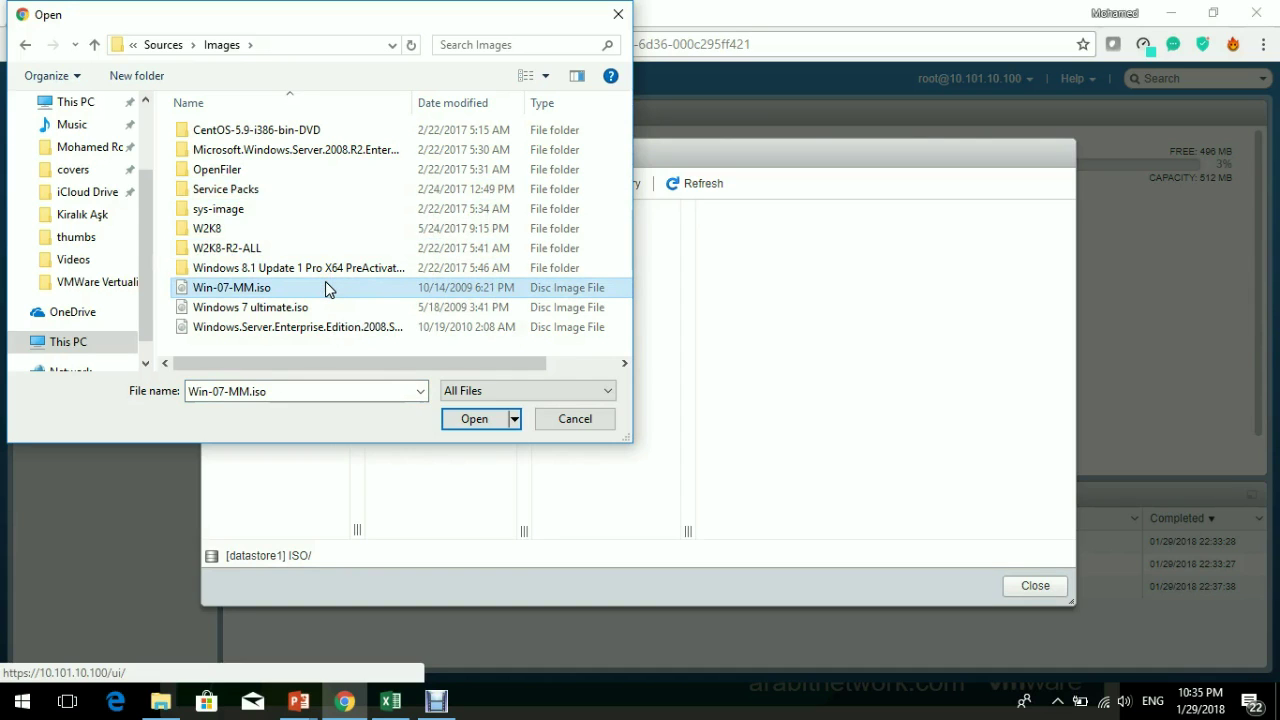
pyautogui.doubleClick(325, 287)
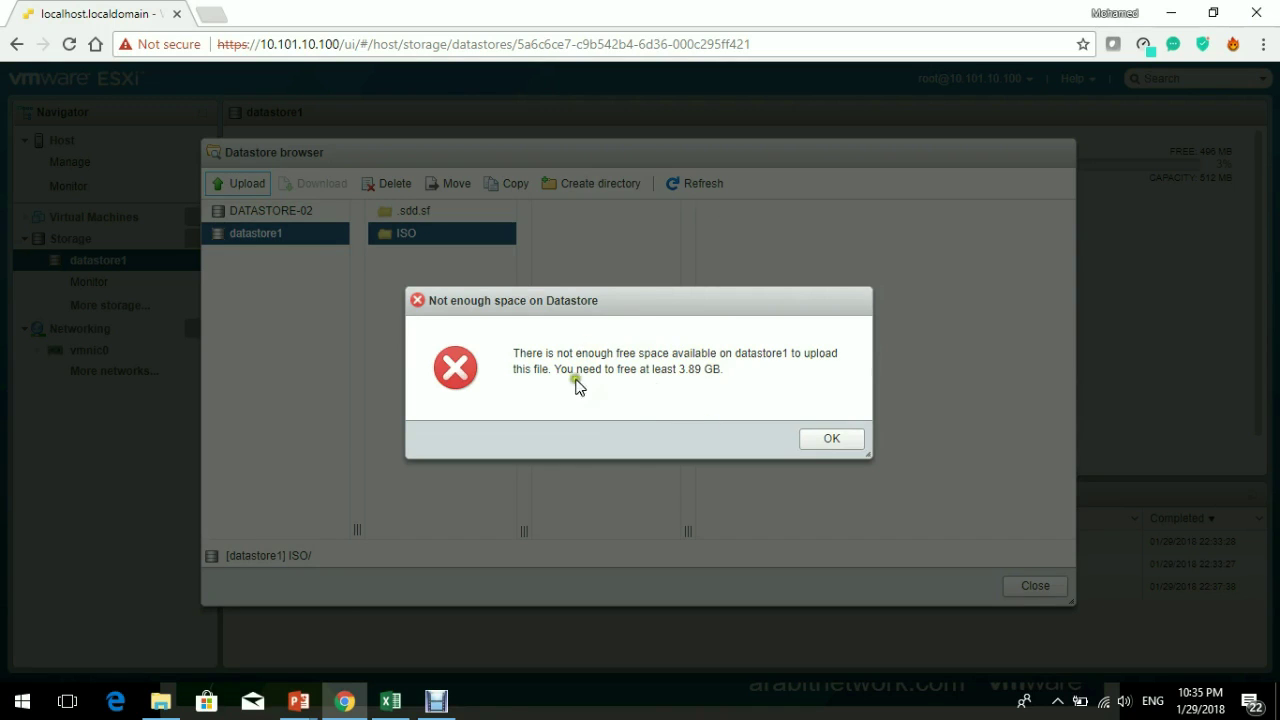
pyautogui.click(832, 441)
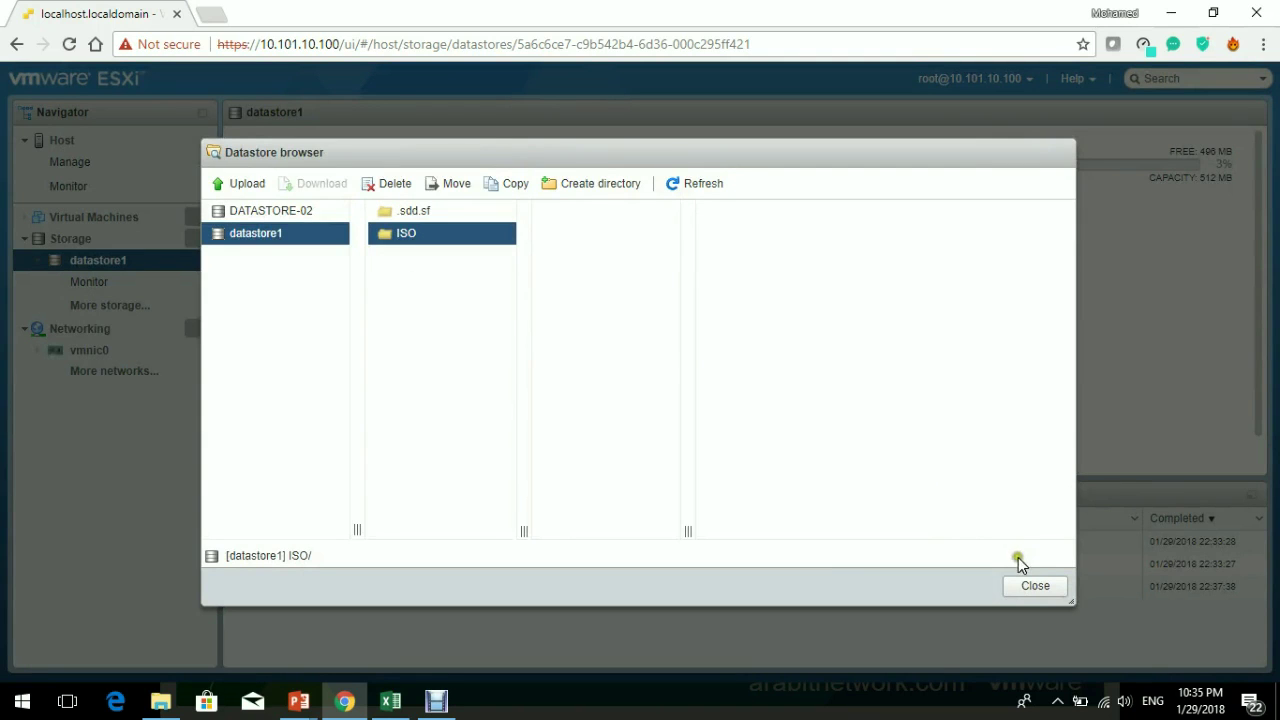
pyautogui.click(1035, 588)
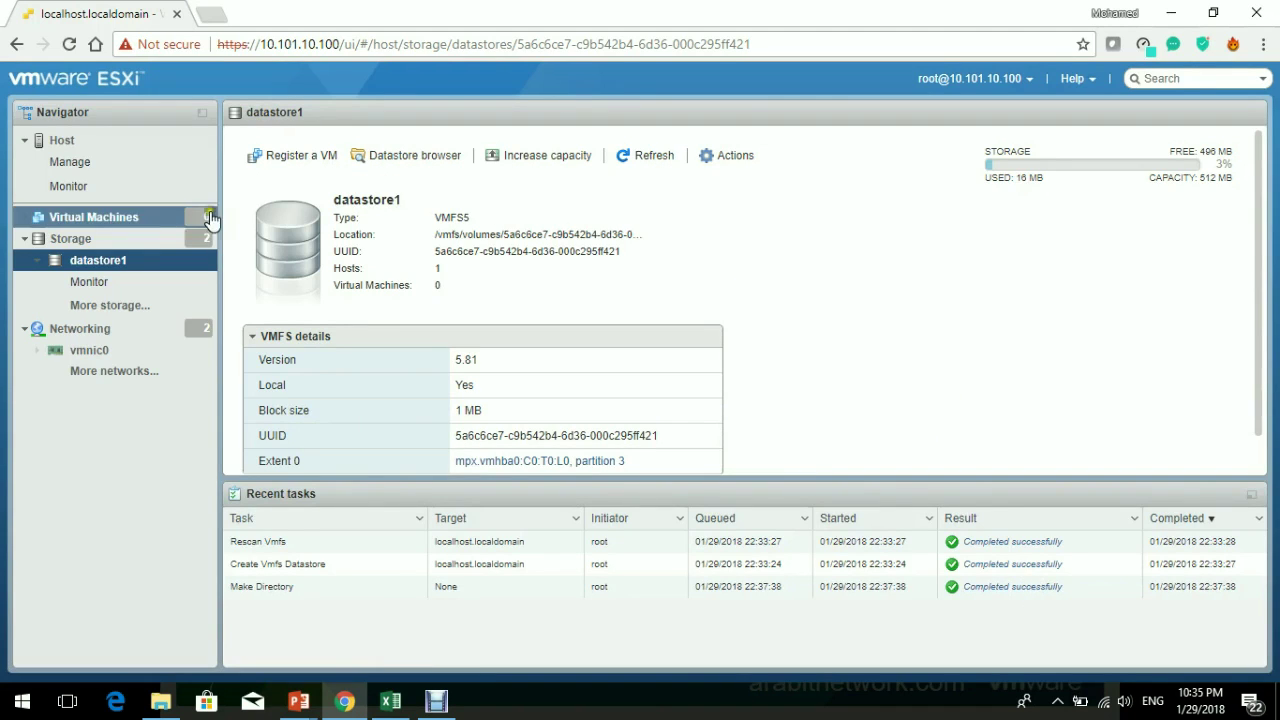
# Delete datastore1 from the host's datastore list and confirm the deletion
pyautogui.click(84, 242)
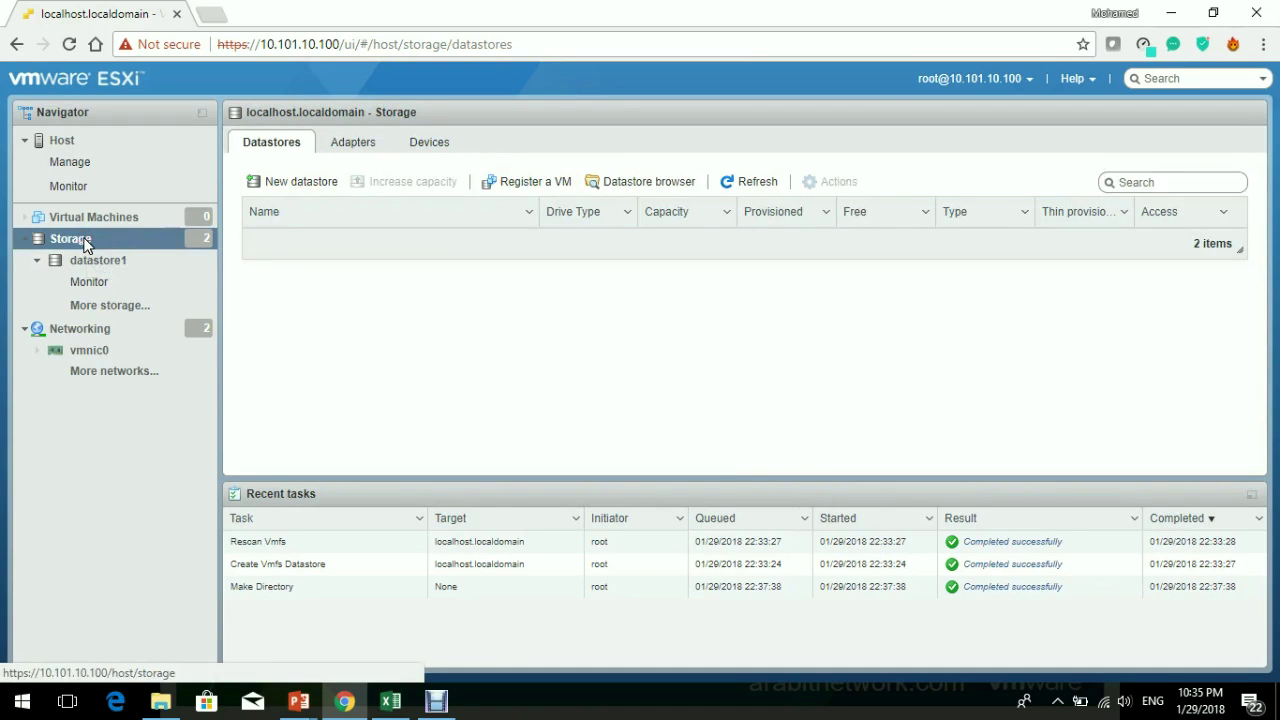
pyautogui.click(1230, 244)
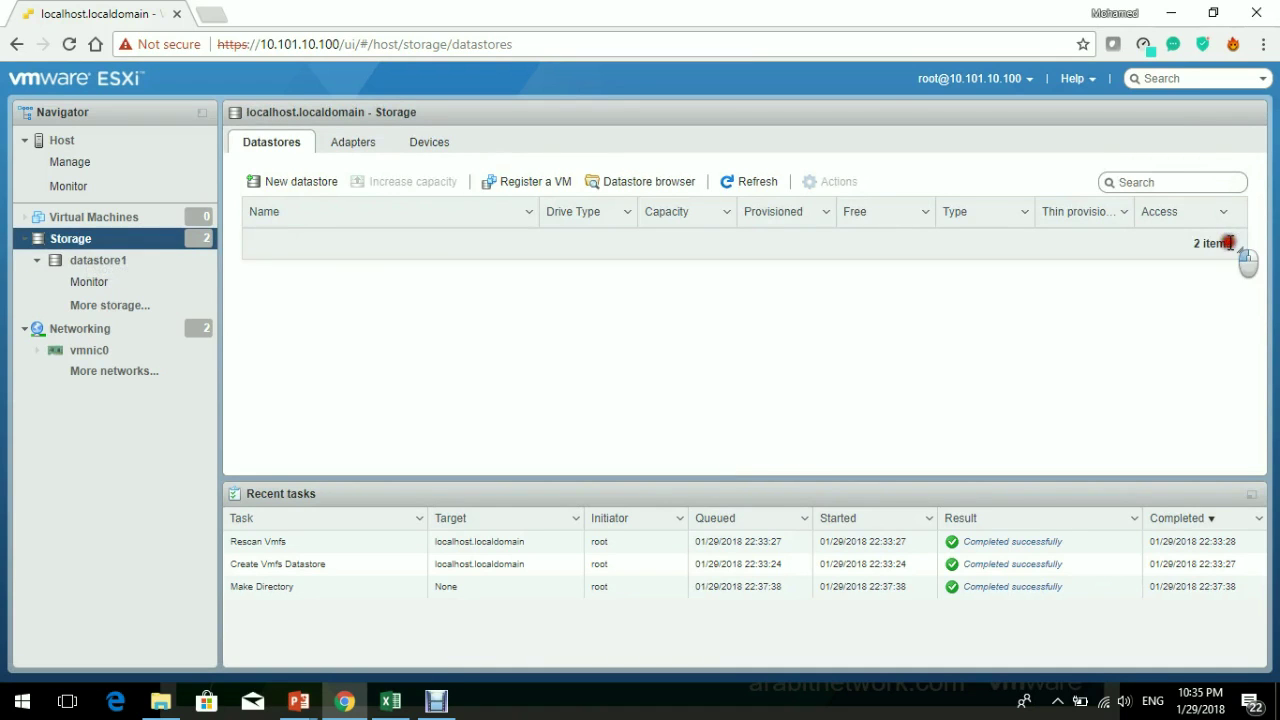
pyautogui.tripleClick(1230, 244)
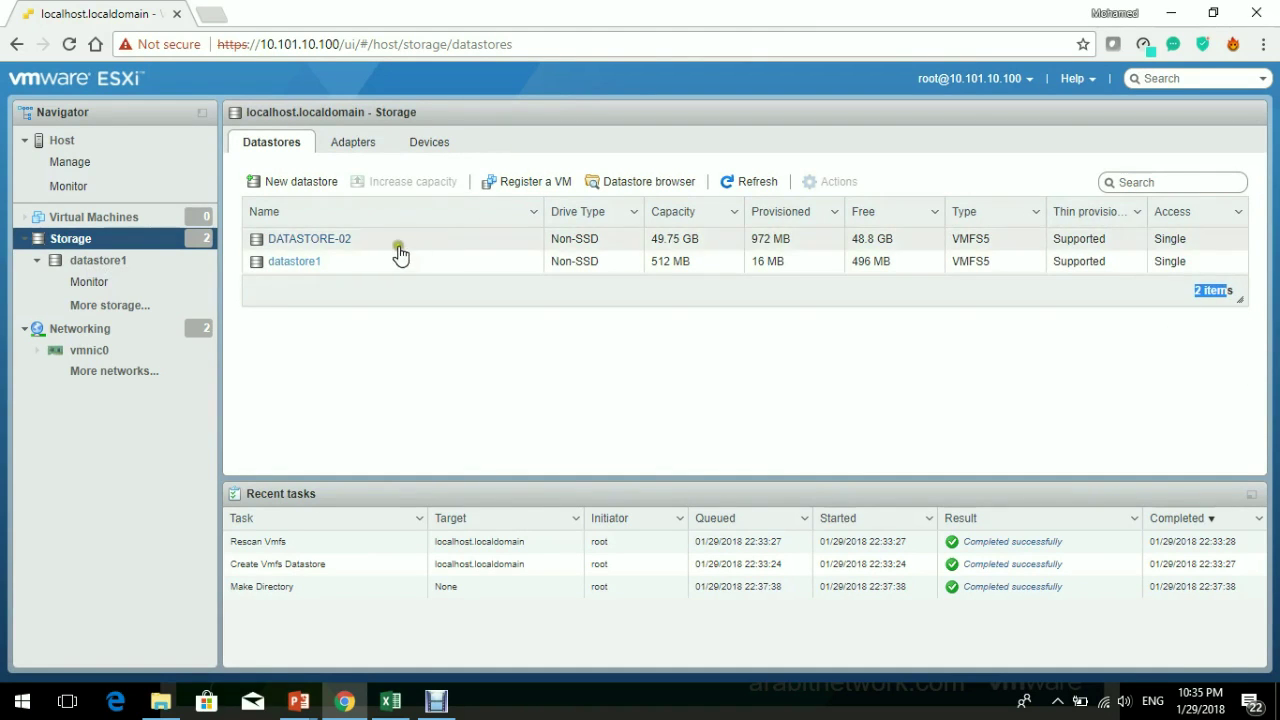
pyautogui.click(390, 260)
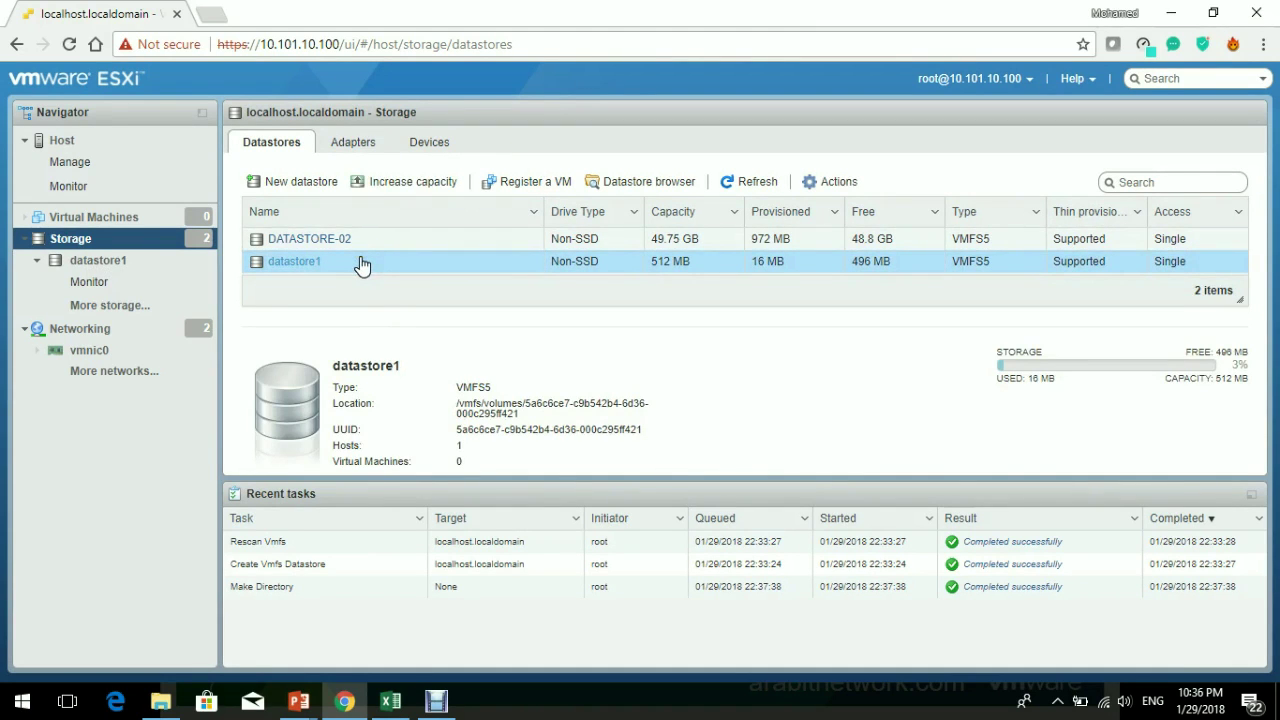
pyautogui.rightClick(362, 265)
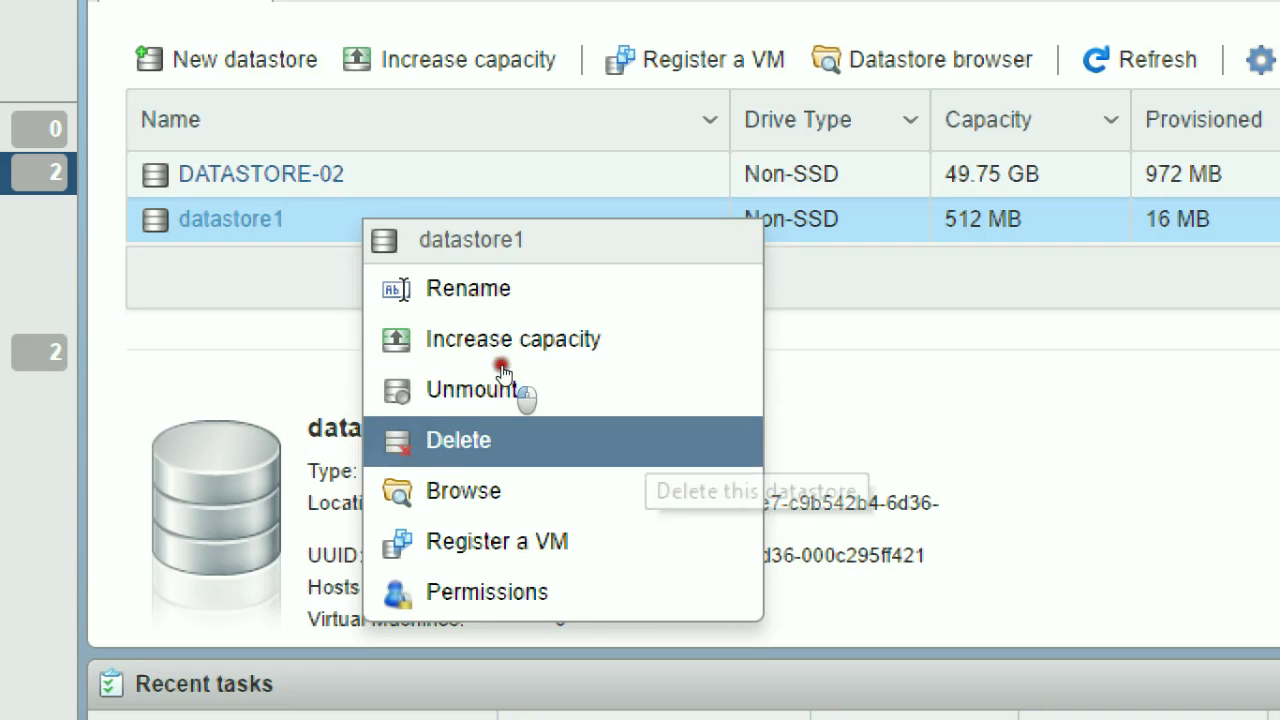
pyautogui.click(503, 440)
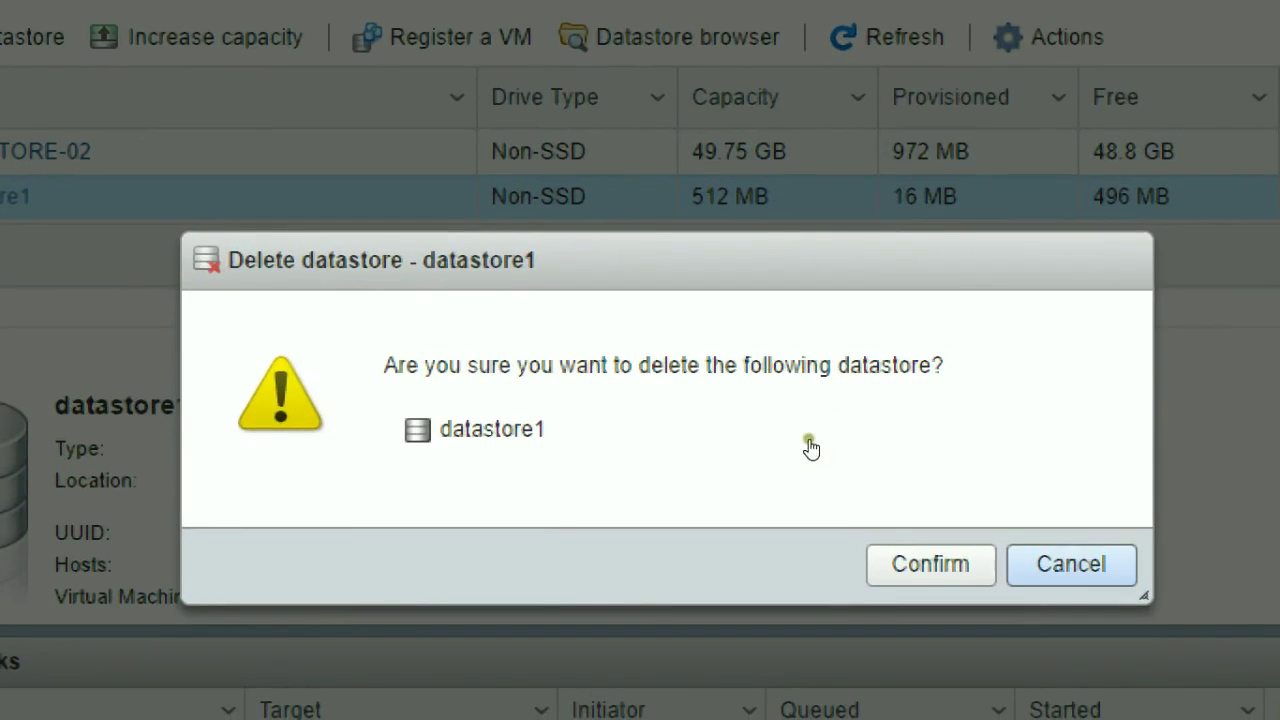
pyautogui.press('Tab')
pyautogui.press('Return')
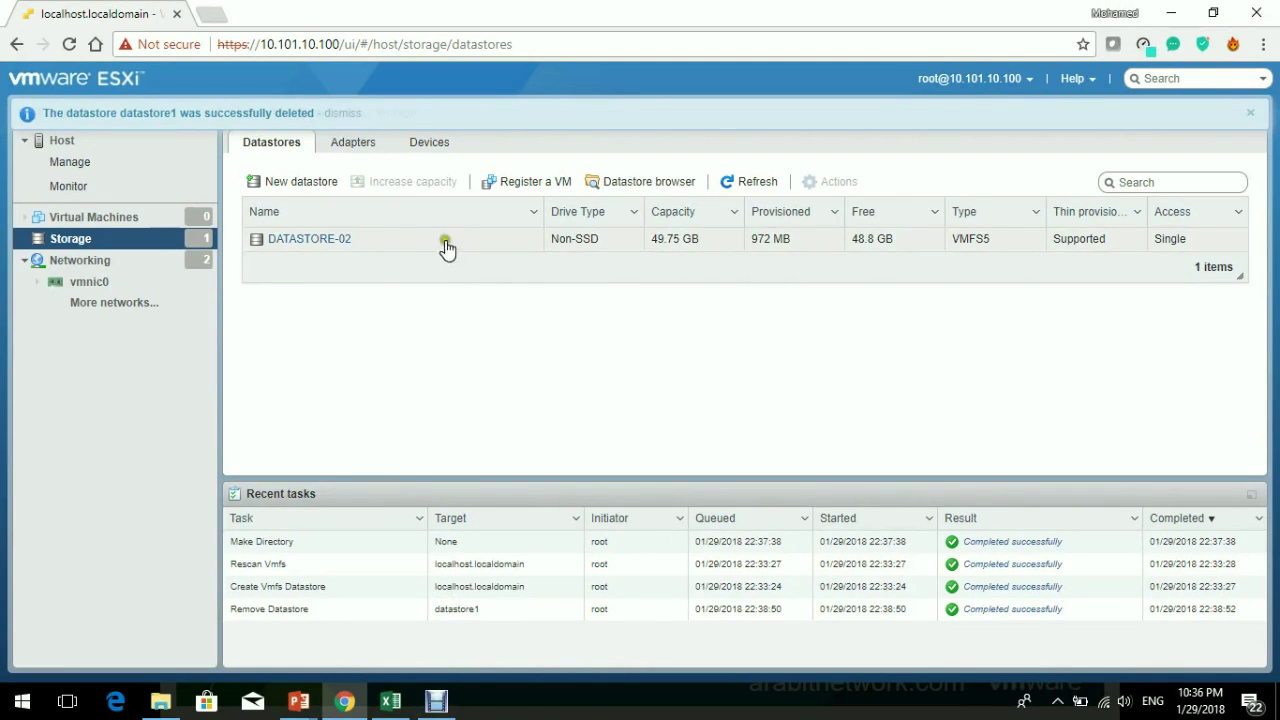
# Open DATASTORE-02 in the datastore browser and create a directory named ISO in it
pyautogui.doubleClick(321, 243)
pyautogui.click(802, 300)
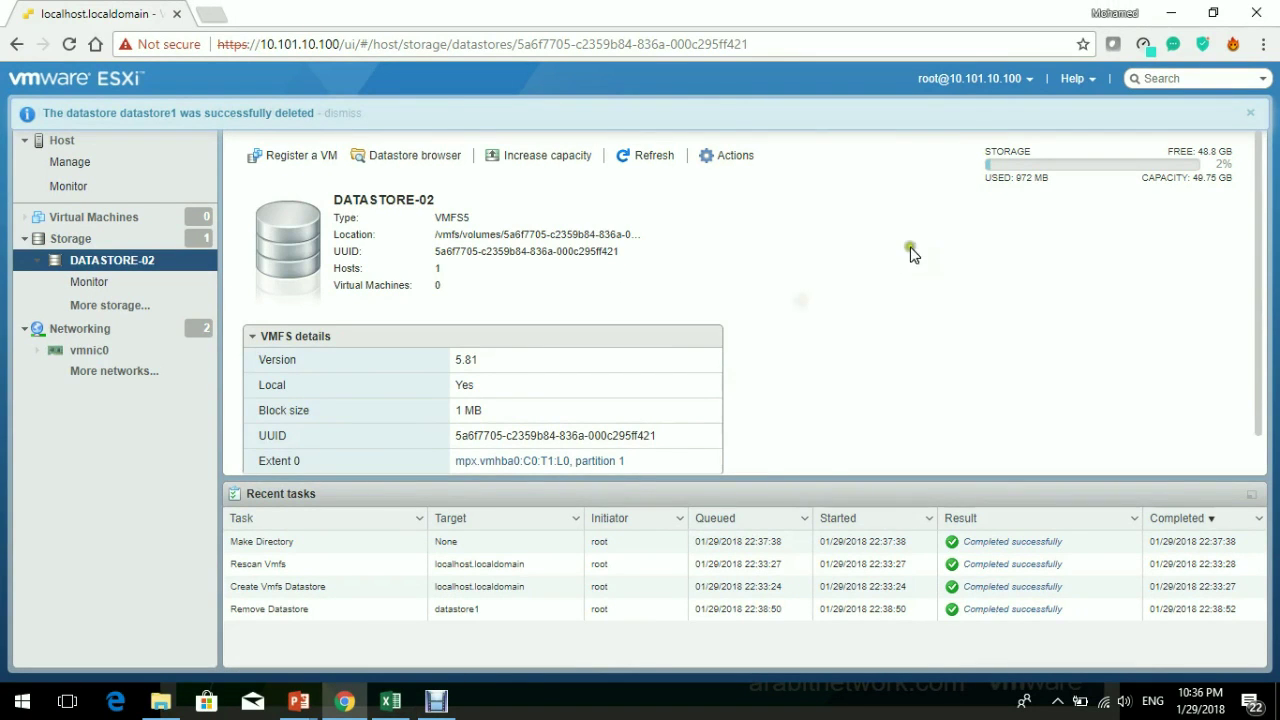
pyautogui.click(396, 160)
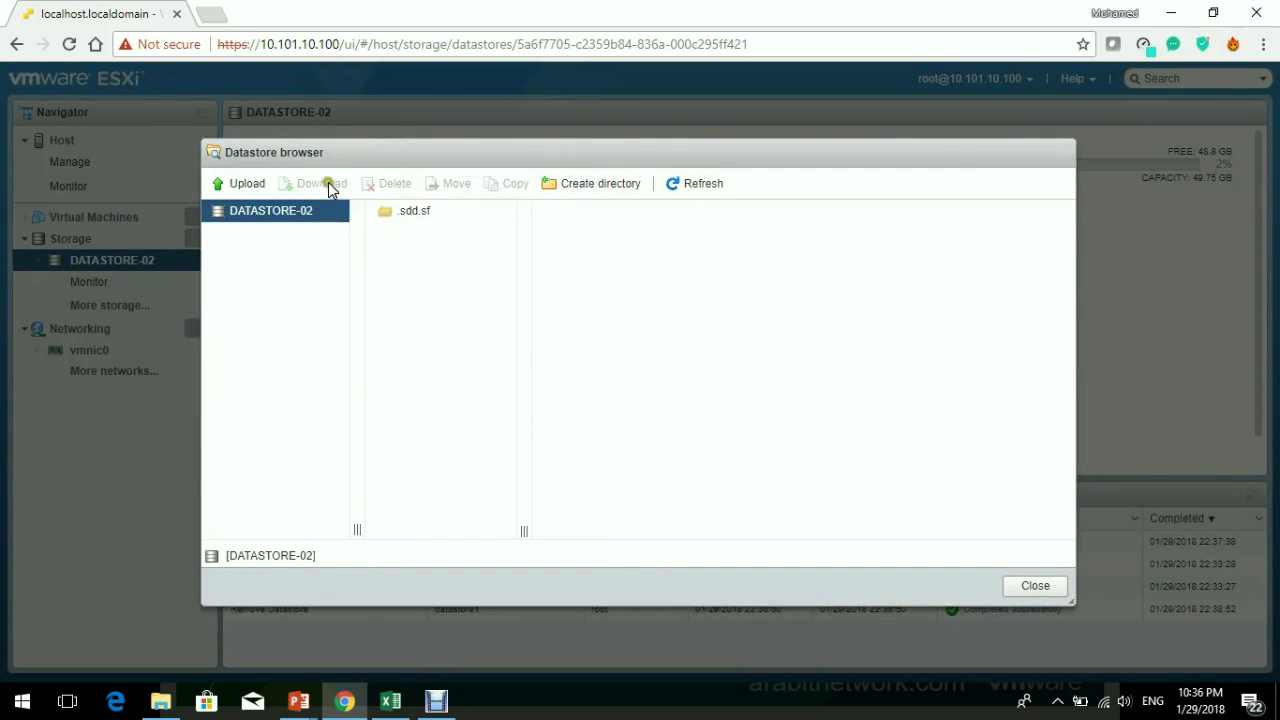
pyautogui.click(610, 186)
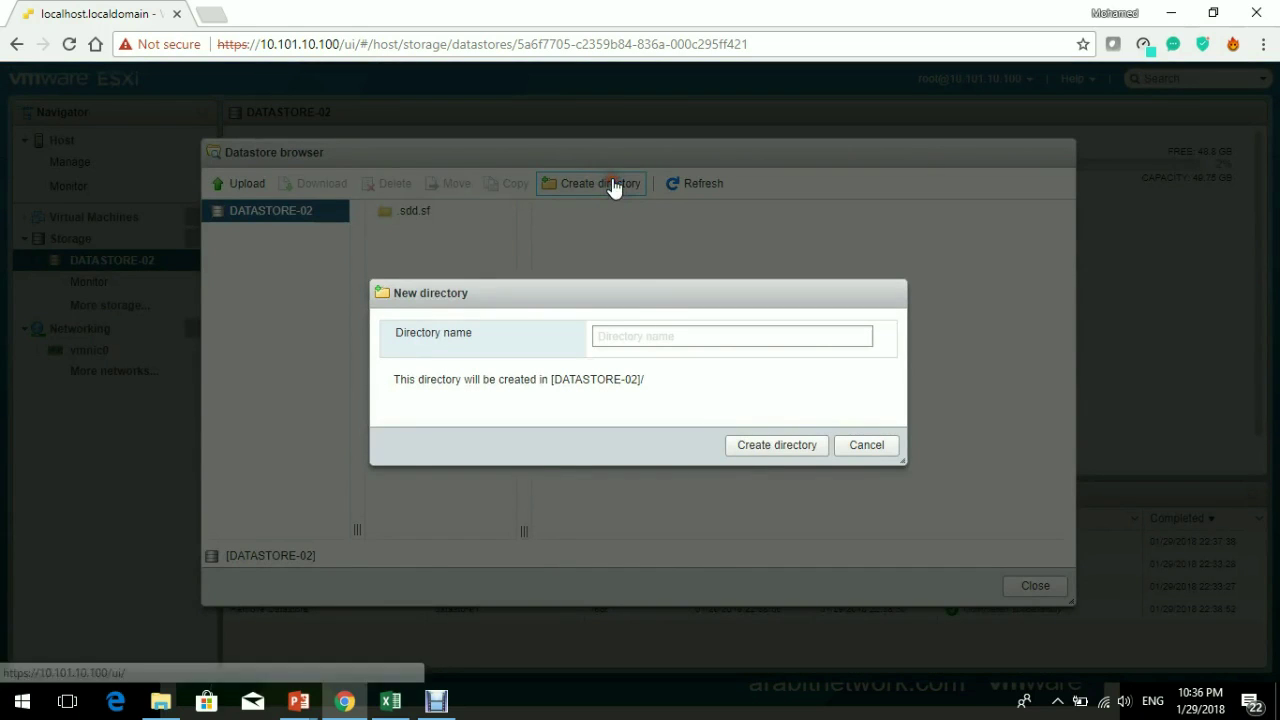
pyautogui.click(635, 340)
pyautogui.write('ISO')
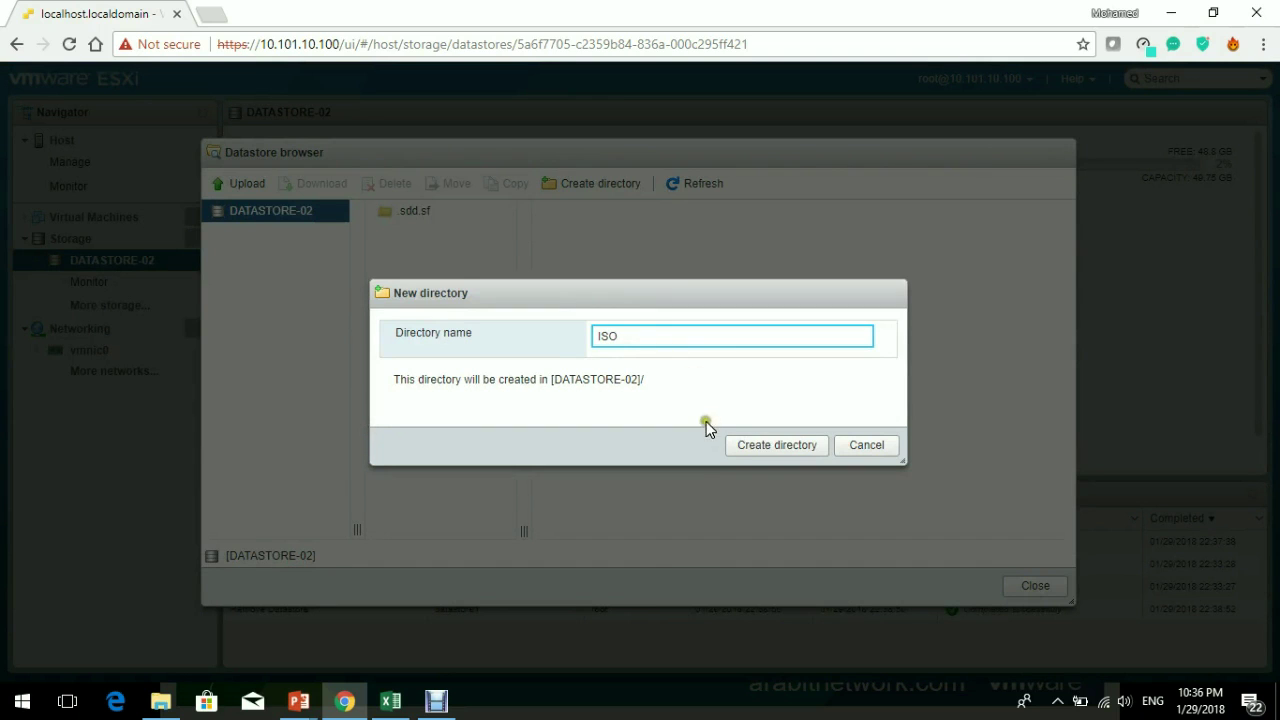
pyautogui.click(771, 445)
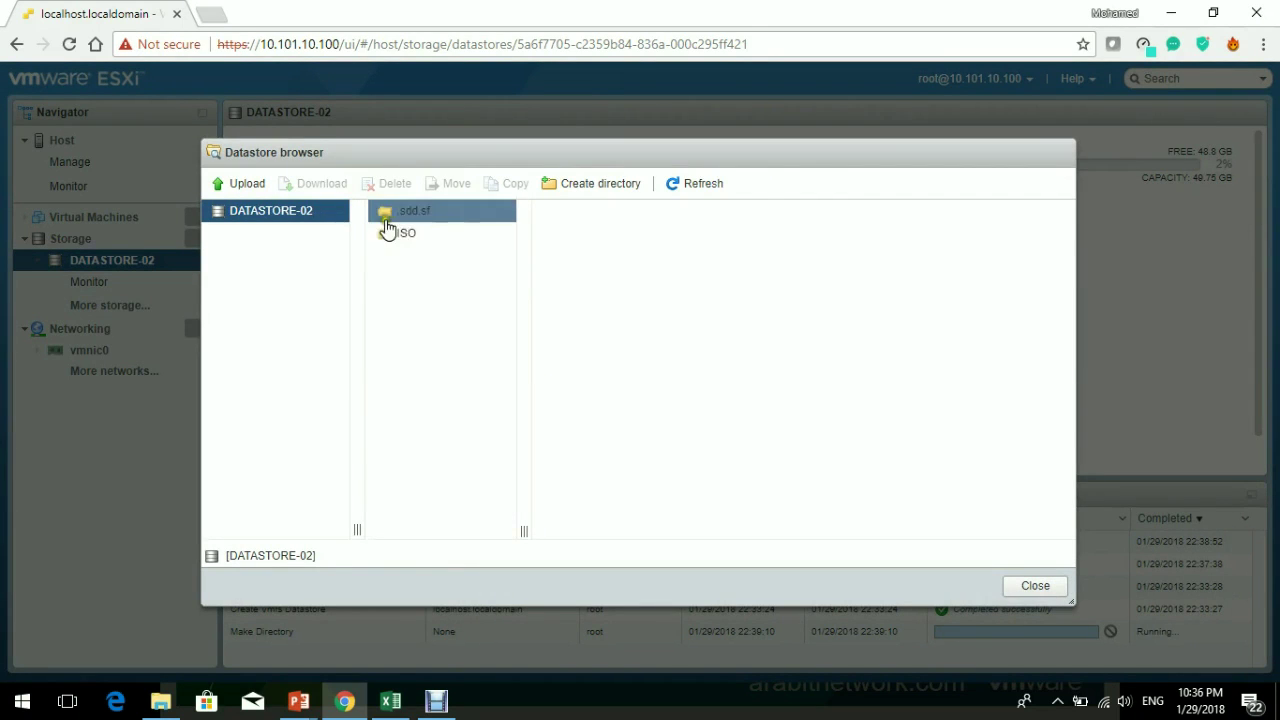
# Upload Win-07-MM.iso into the ISO directory on DATASTORE-02, refresh the file list and close the datastore browser
pyautogui.click(447, 236)
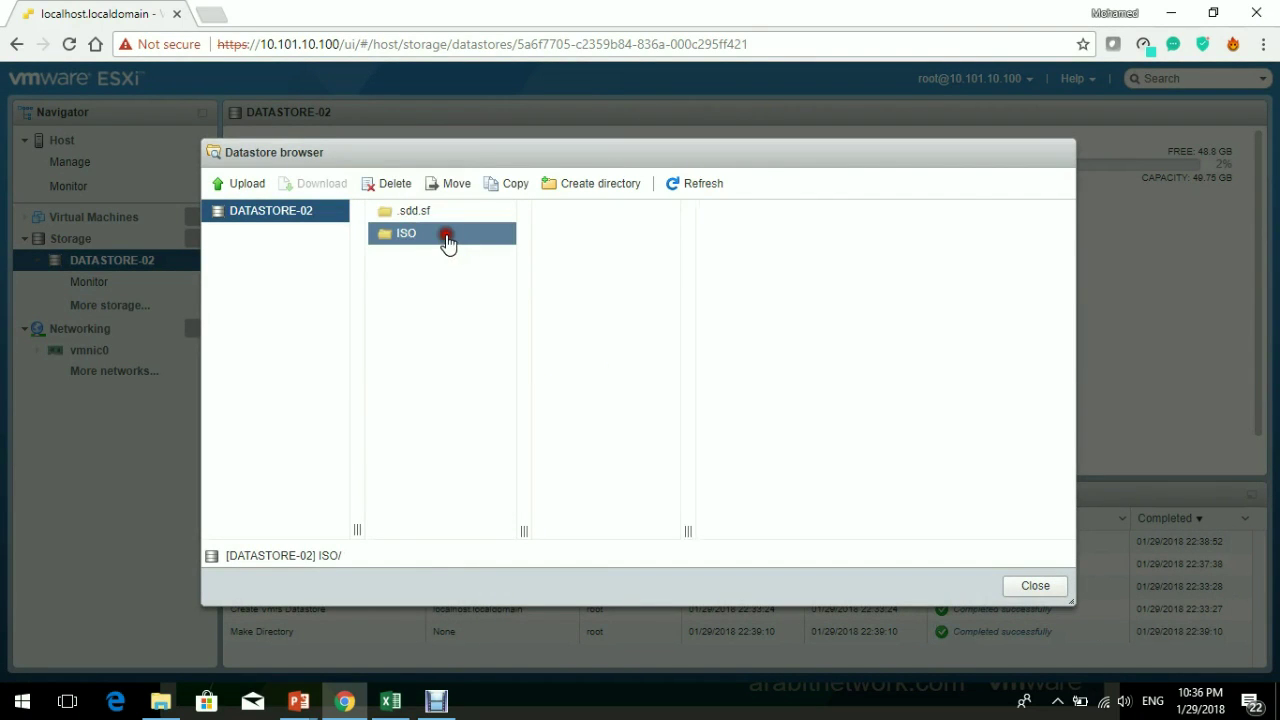
pyautogui.click(246, 183)
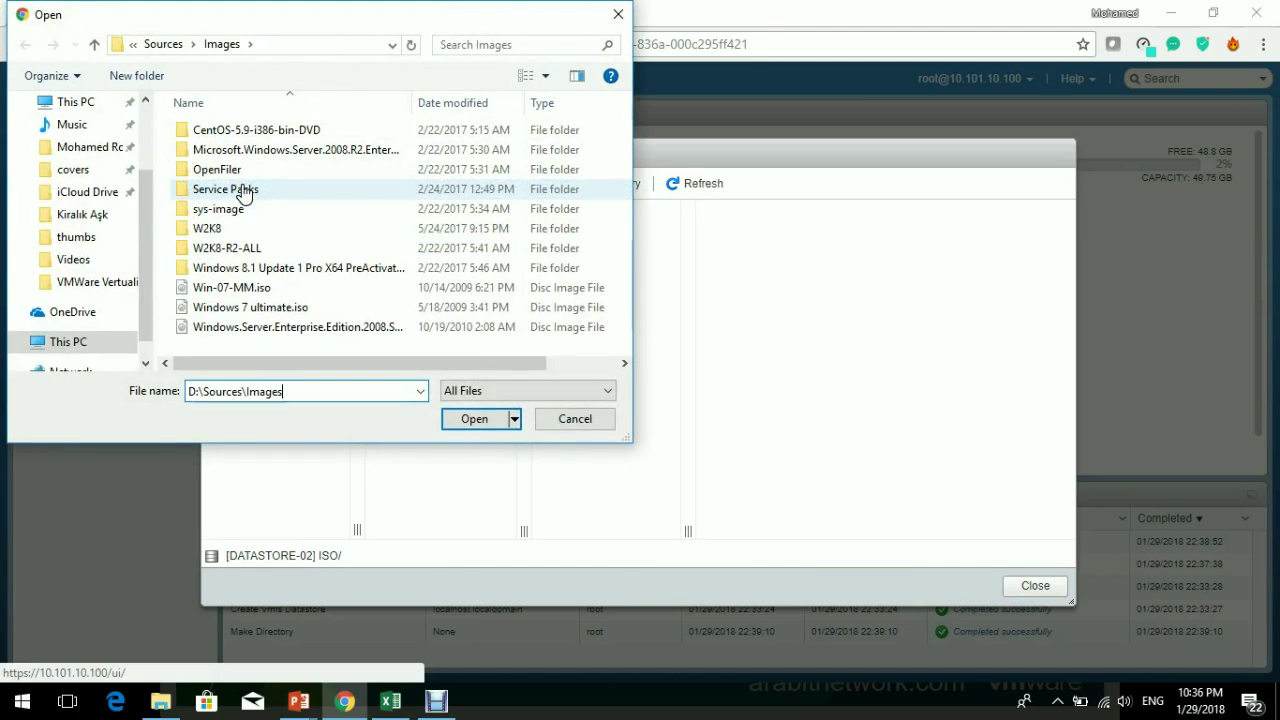
pyautogui.doubleClick(318, 288)
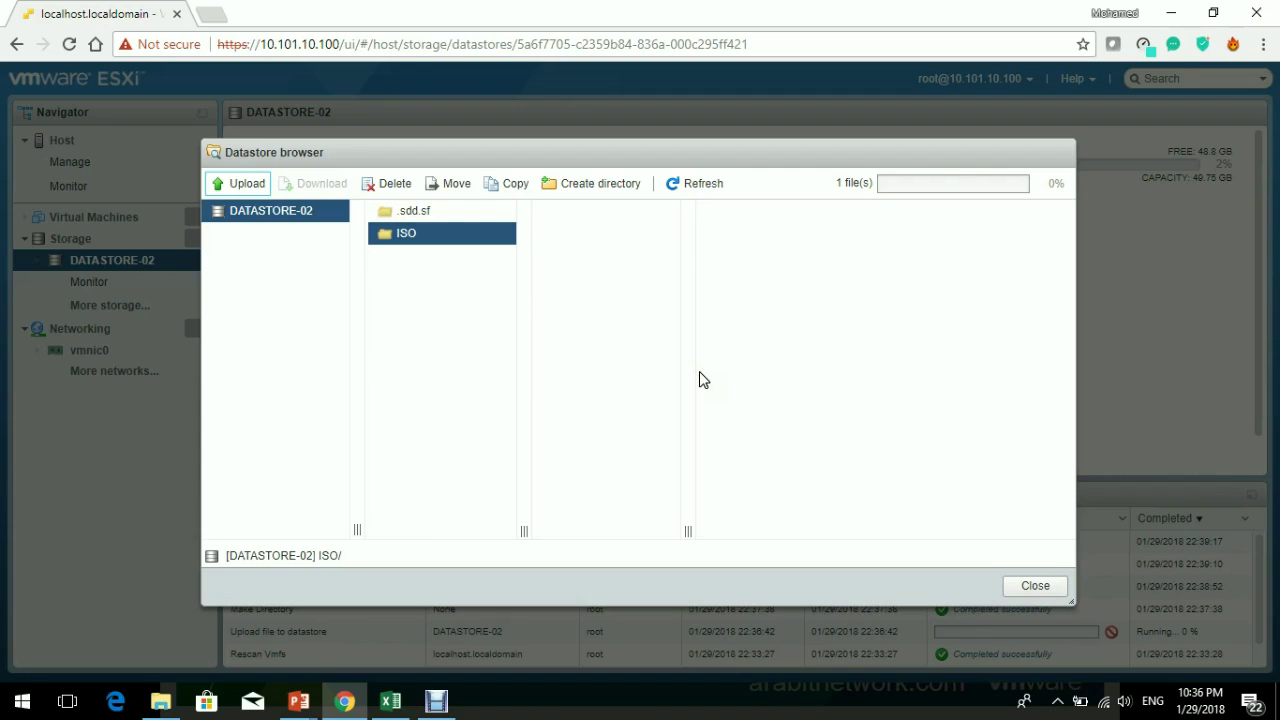
pyautogui.click(695, 183)
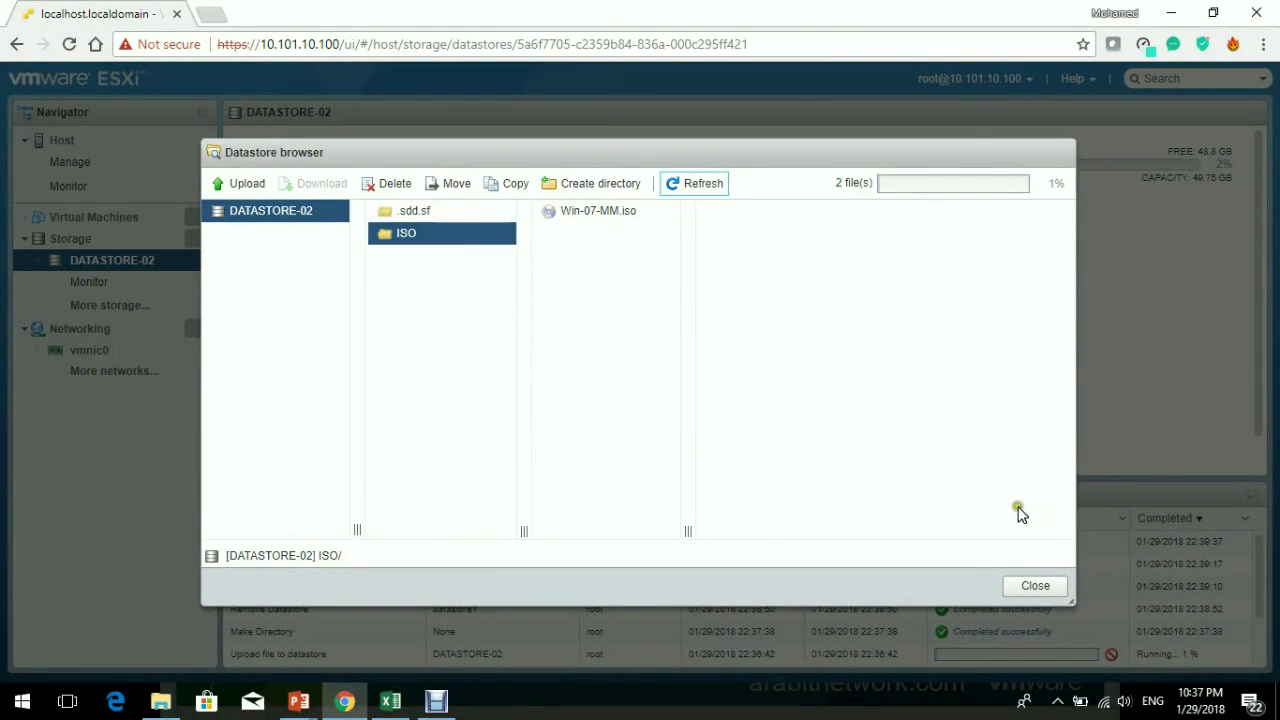
pyautogui.click(1035, 587)
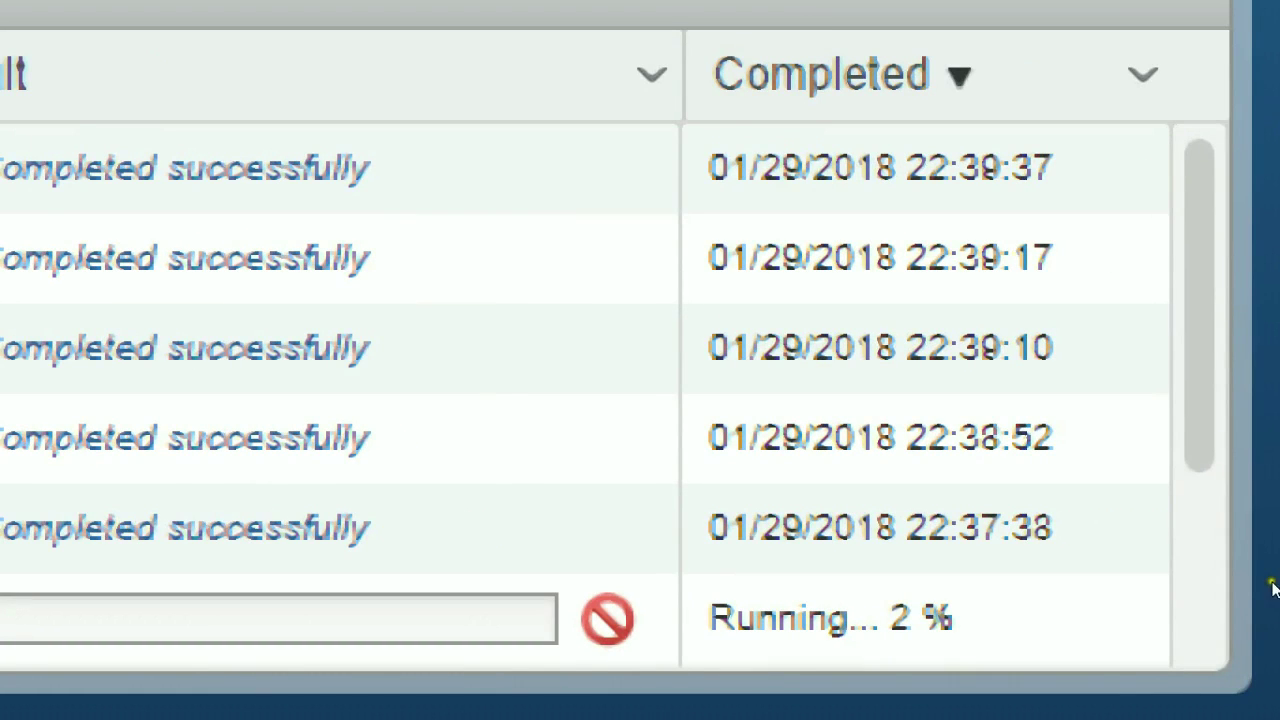
# Check the progress of the running datastore uploads in the recent tasks list
pyautogui.scroll(-3, 1258, 590)
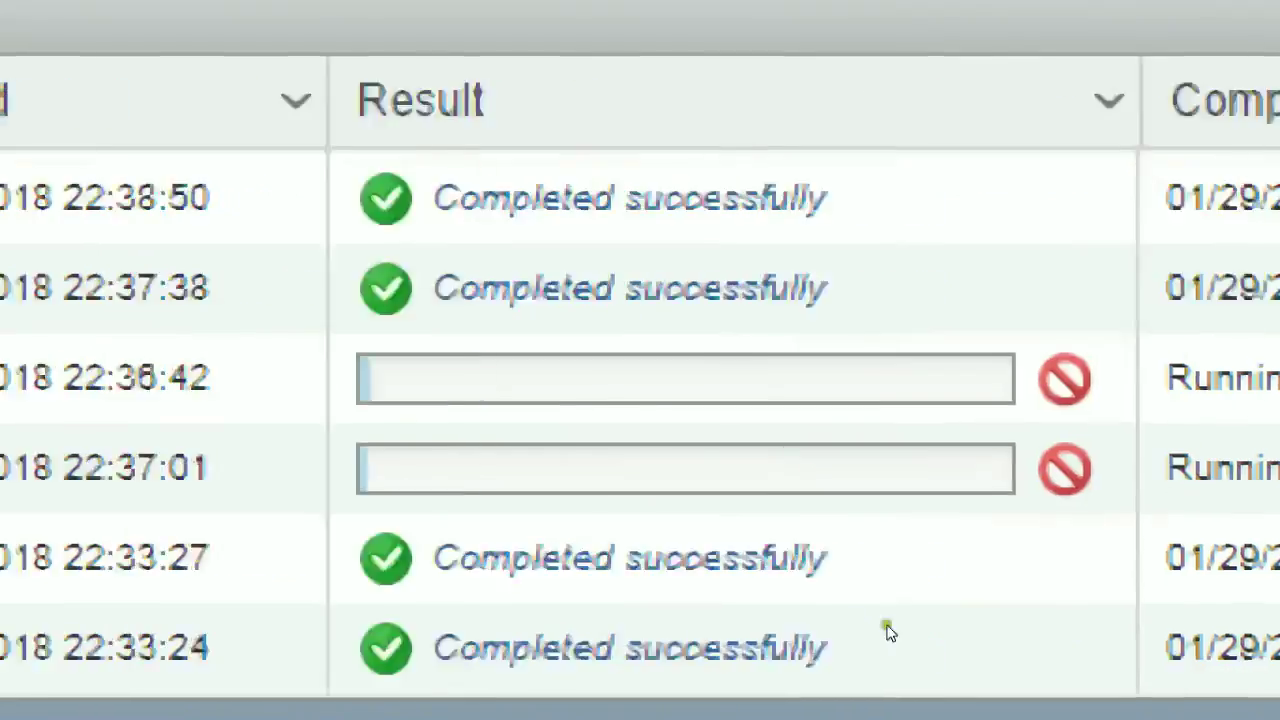
pyautogui.scroll(3, 844, 624)
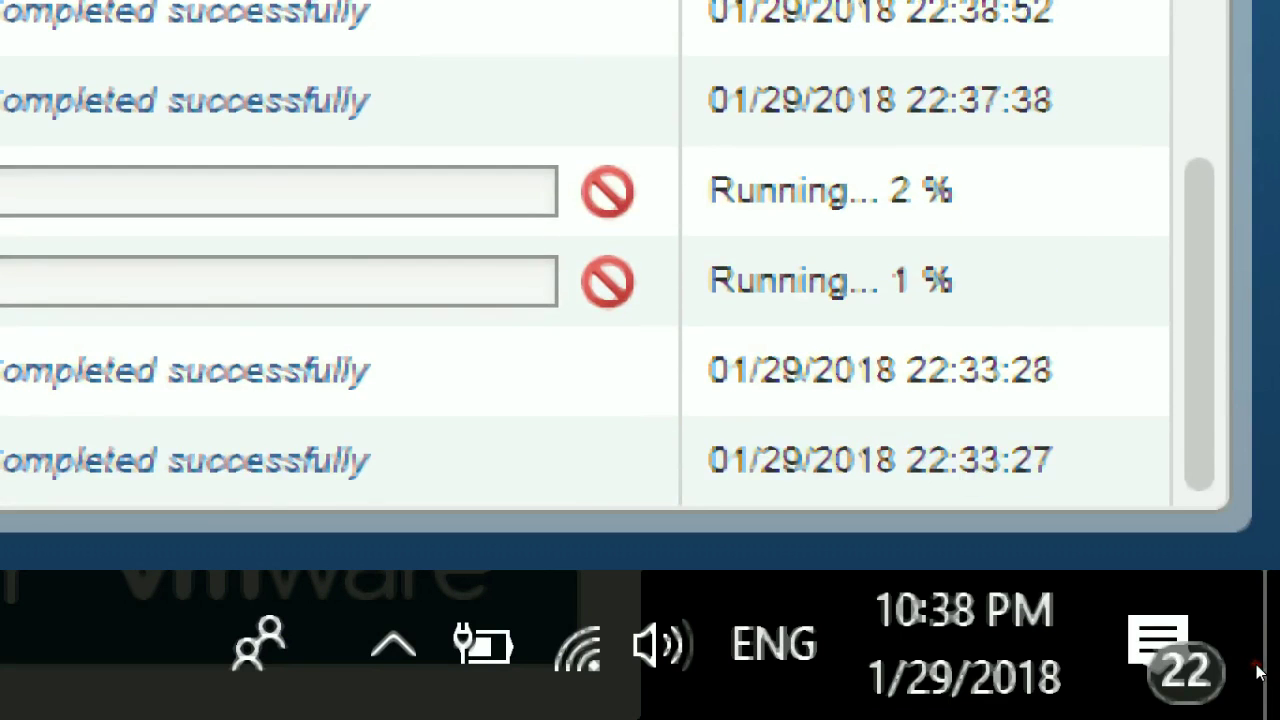
pyautogui.hotkey('shift', 'F10')
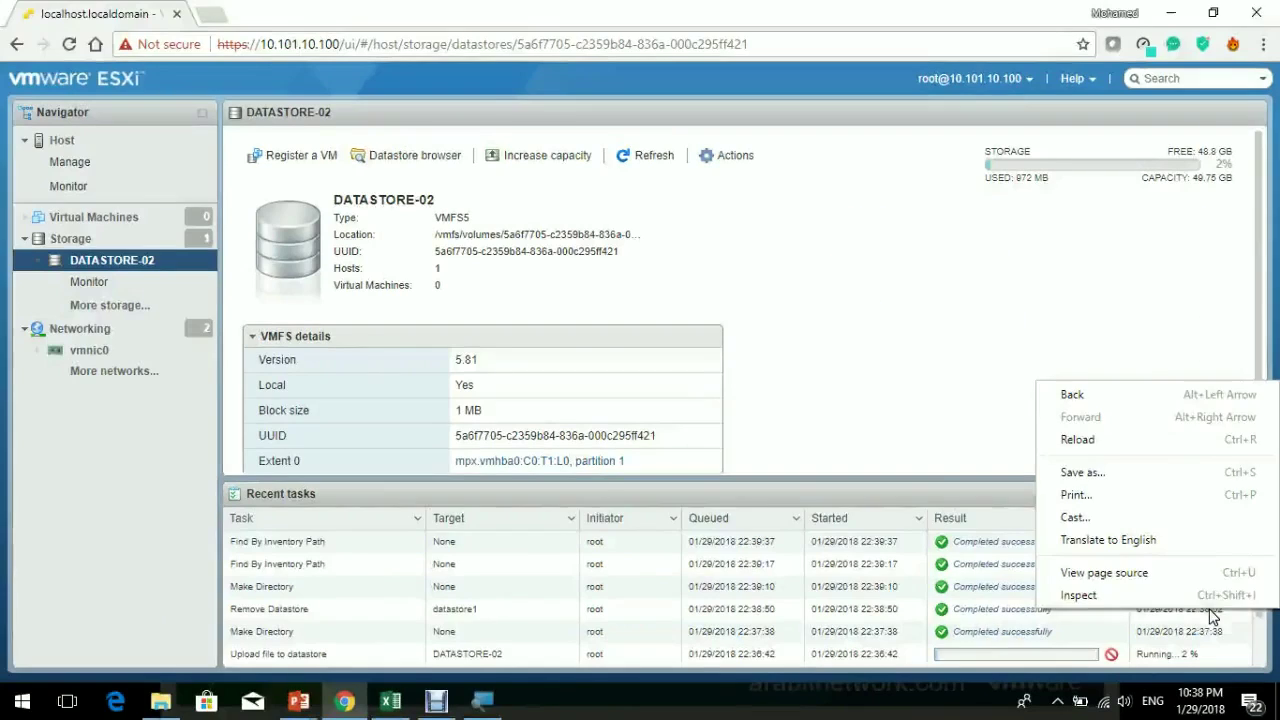
# Examine the recent tasks list for the state of both file uploads to DATASTORE-02
pyautogui.click(791, 553)
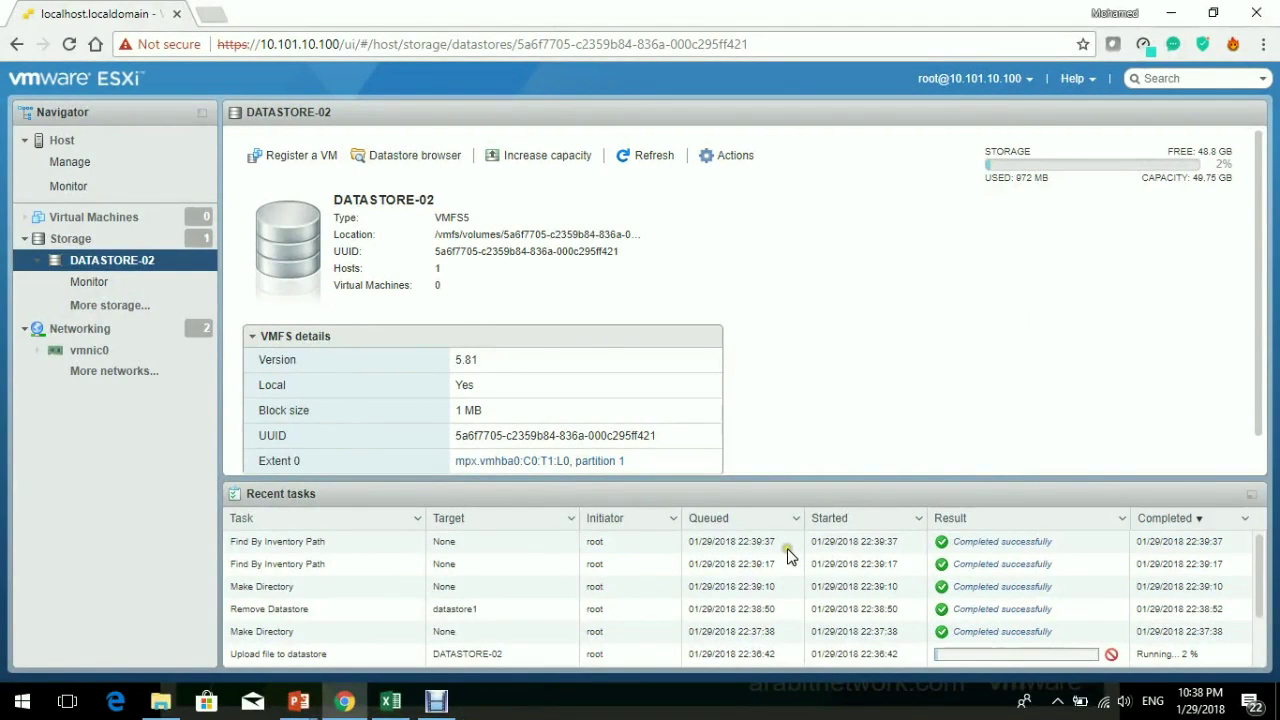
pyautogui.rightClick(382, 652)
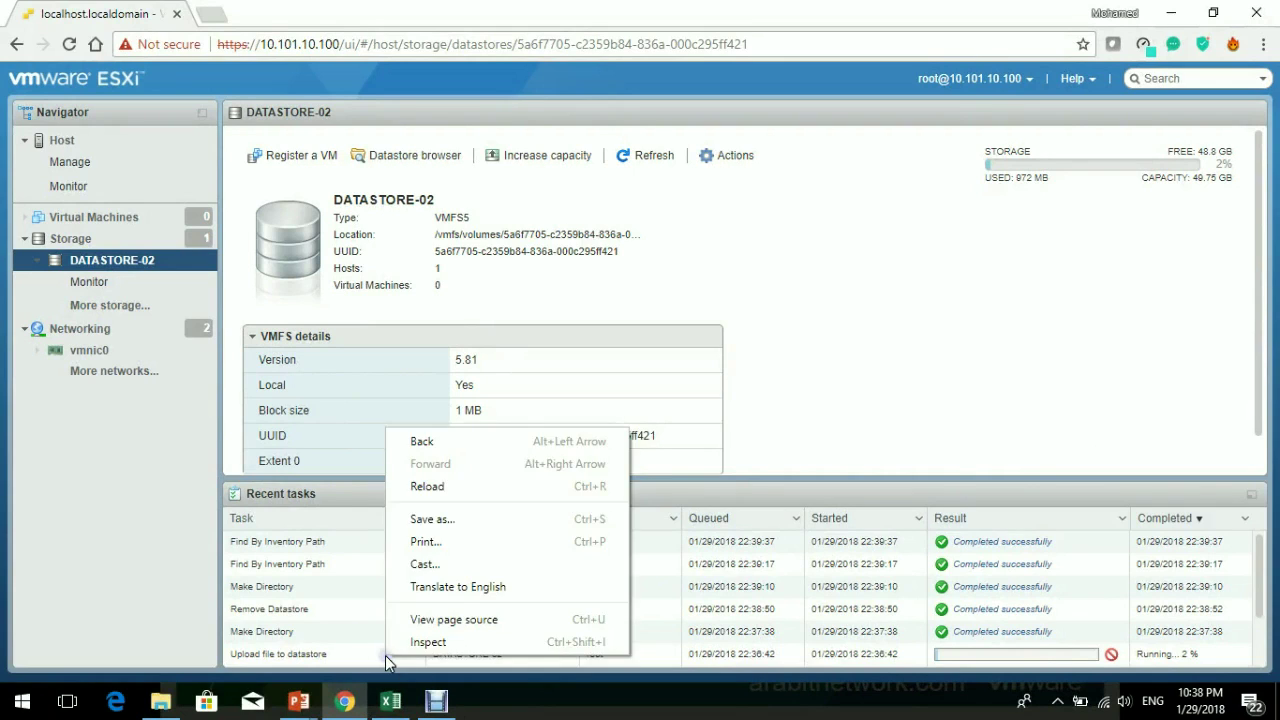
pyautogui.click(333, 643)
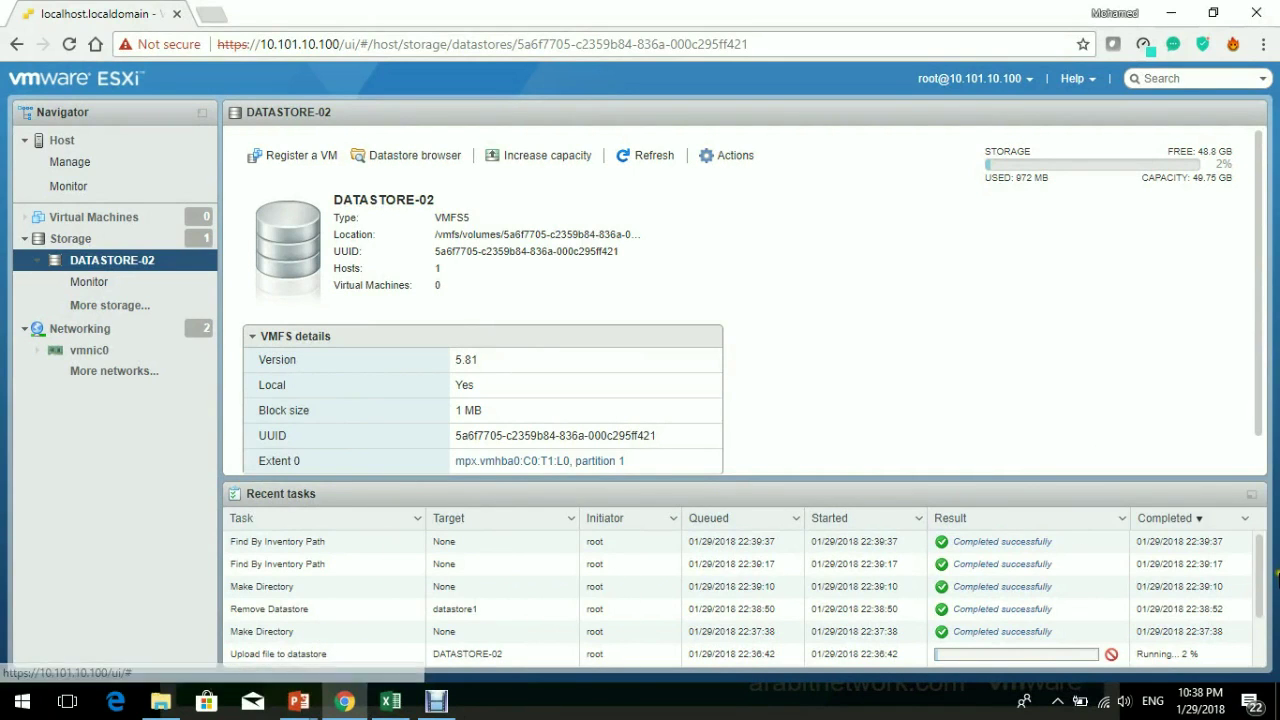
pyautogui.moveTo(1262, 578); pyautogui.dragTo(1262, 616)
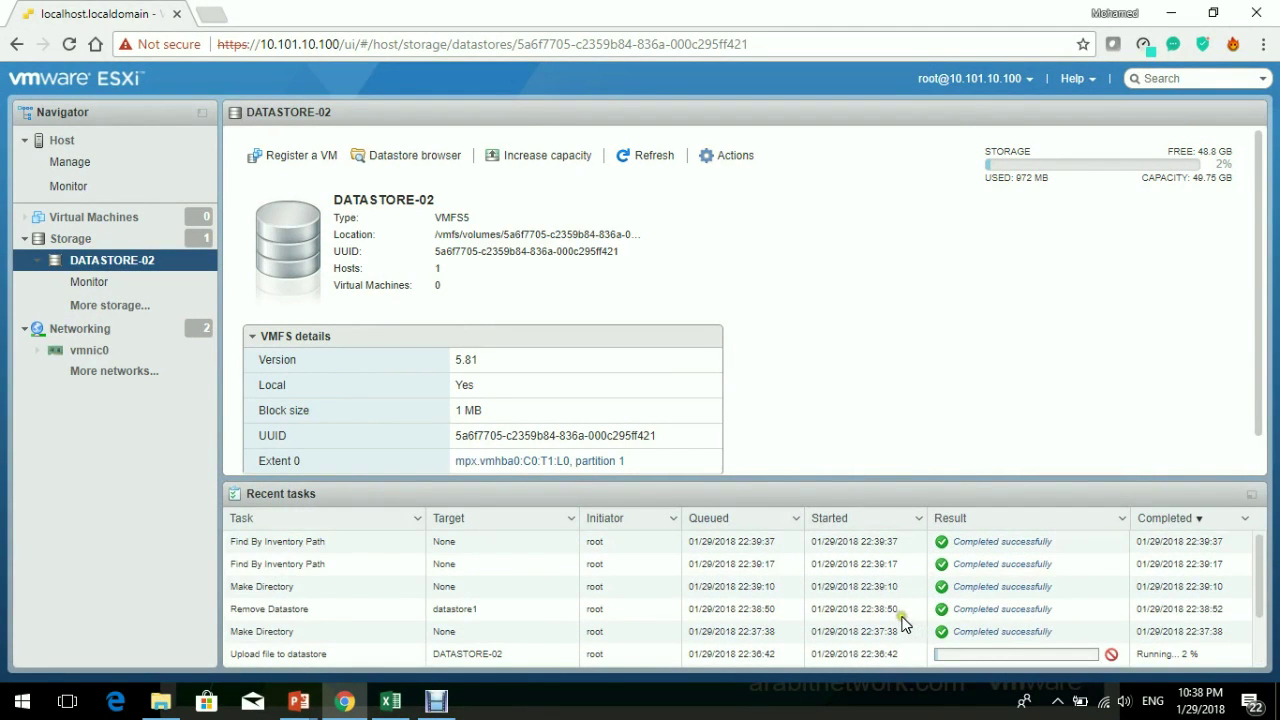
pyautogui.moveTo(1262, 568); pyautogui.dragTo(1258, 606)
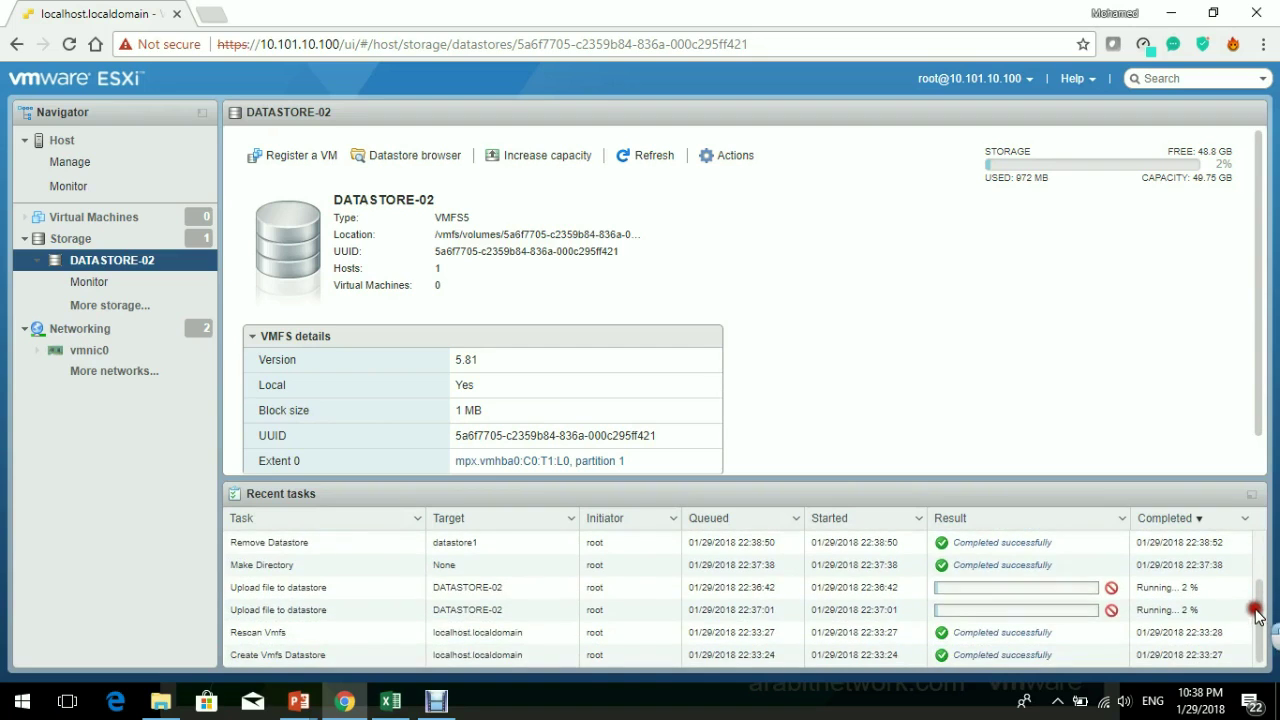
pyautogui.scroll(1, 872, 609)
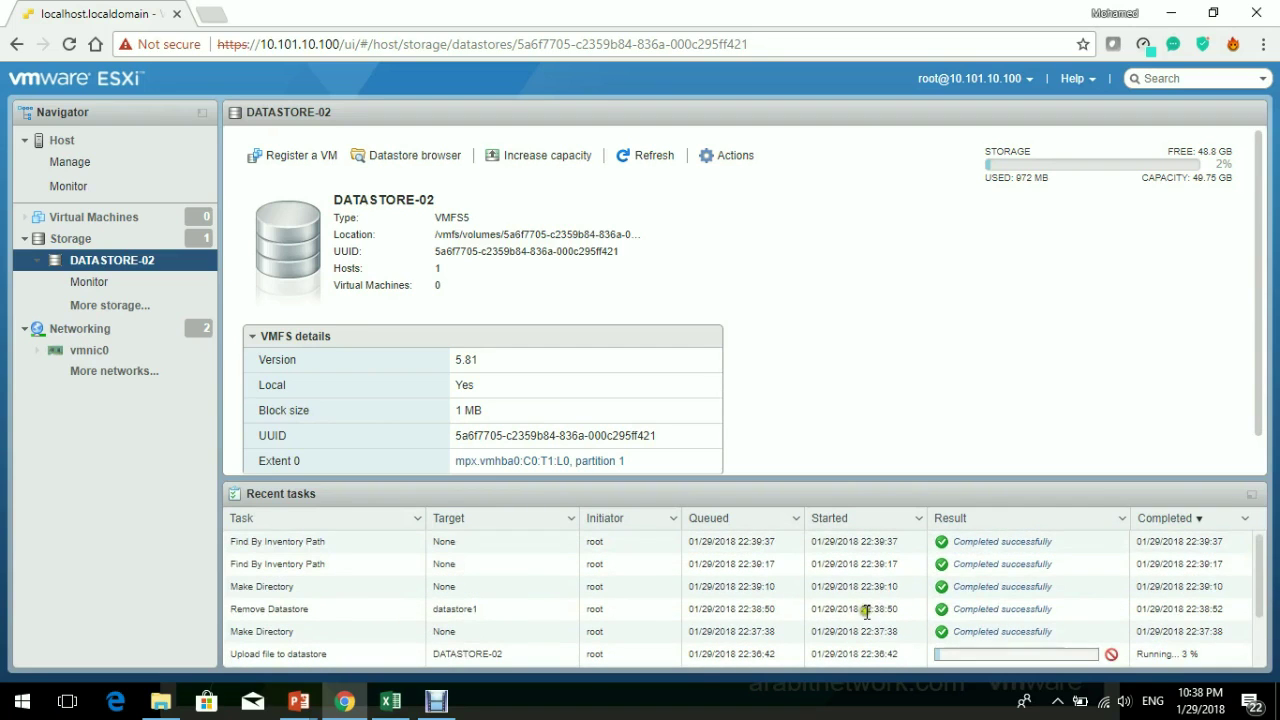
pyautogui.rightClick(866, 612)
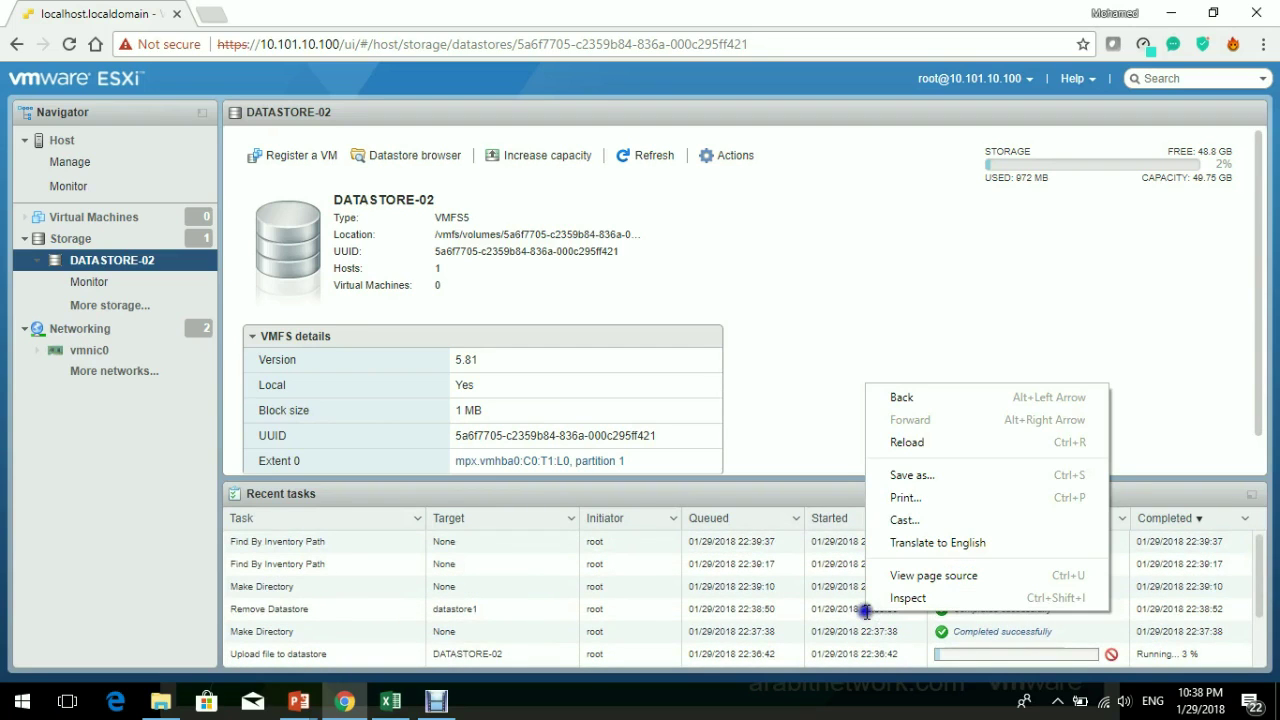
pyautogui.click(727, 571)
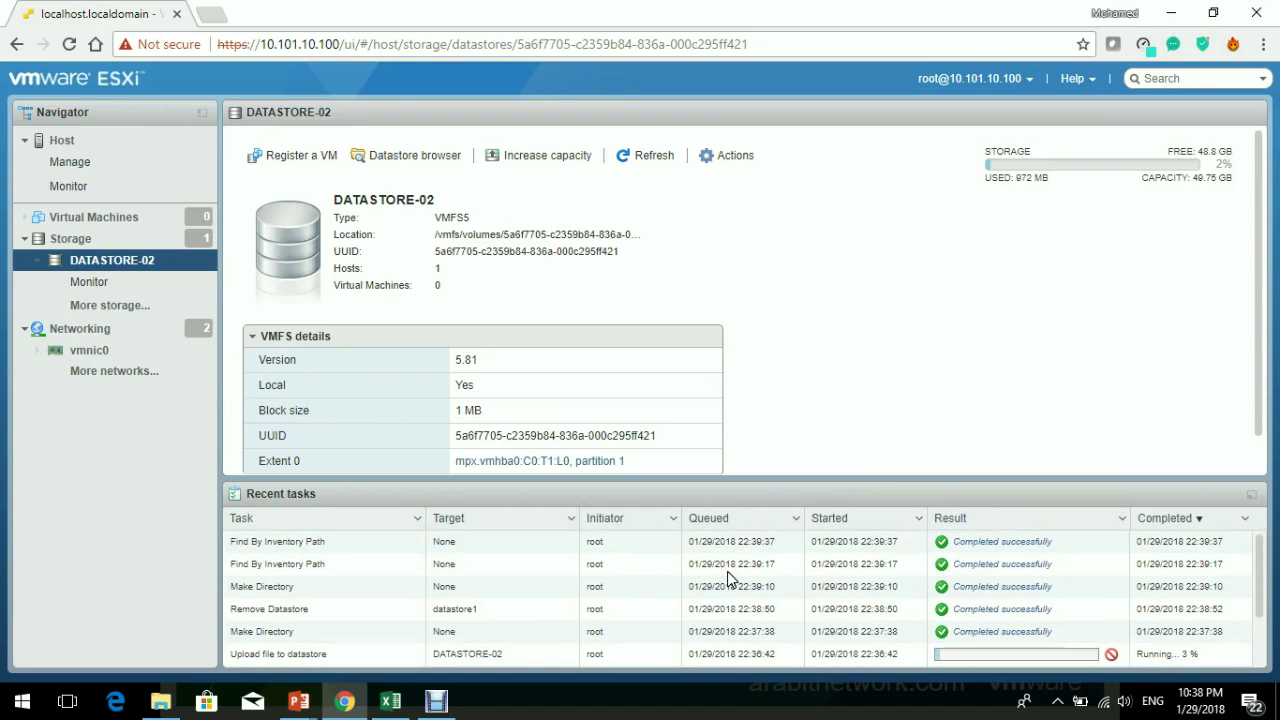
pyautogui.scroll(-2, 1262, 555)
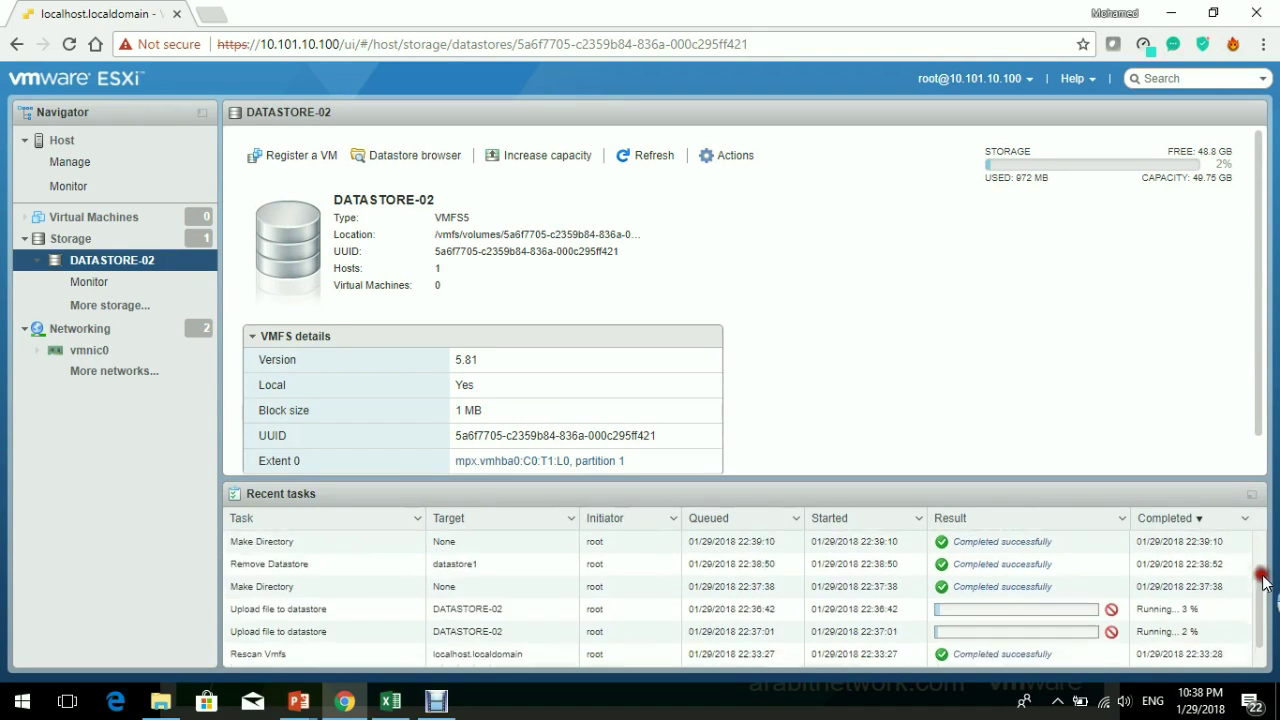
pyautogui.scroll(2, 1000, 588)
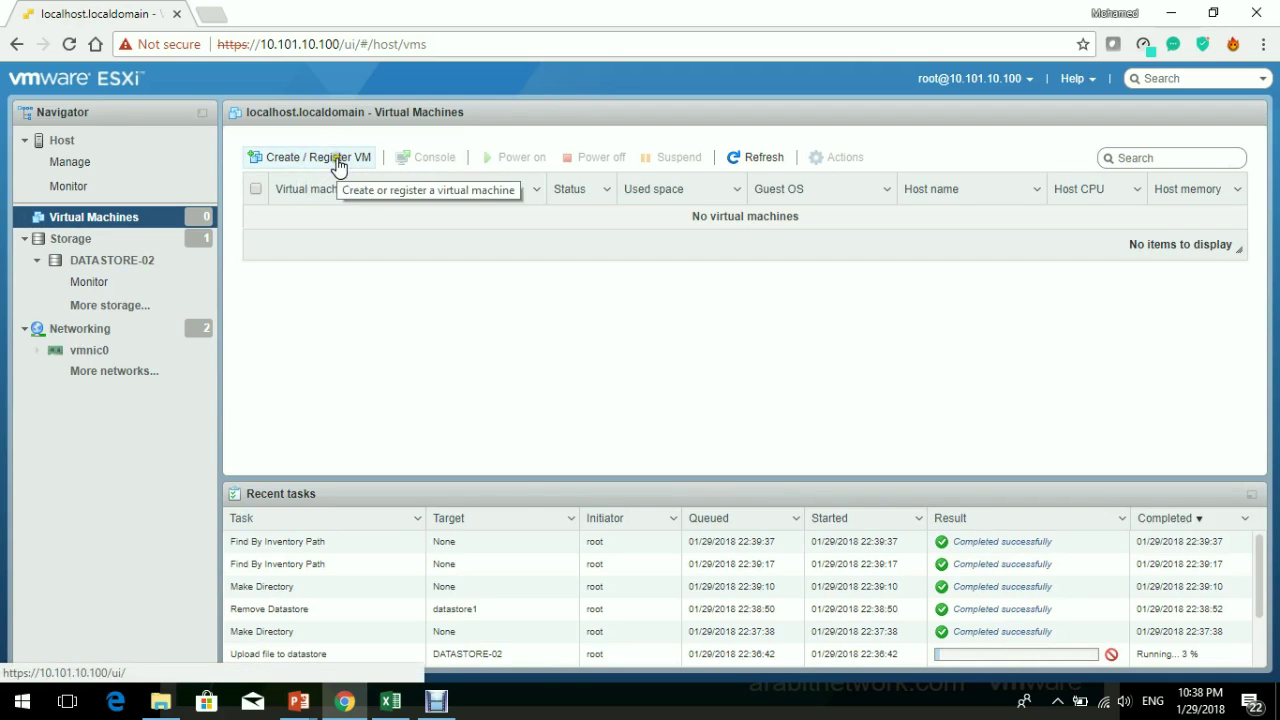
# Start creating a VM from the host's virtual machines list, using the Create a new virtual machine creation type
pyautogui.rightClick(139, 219)
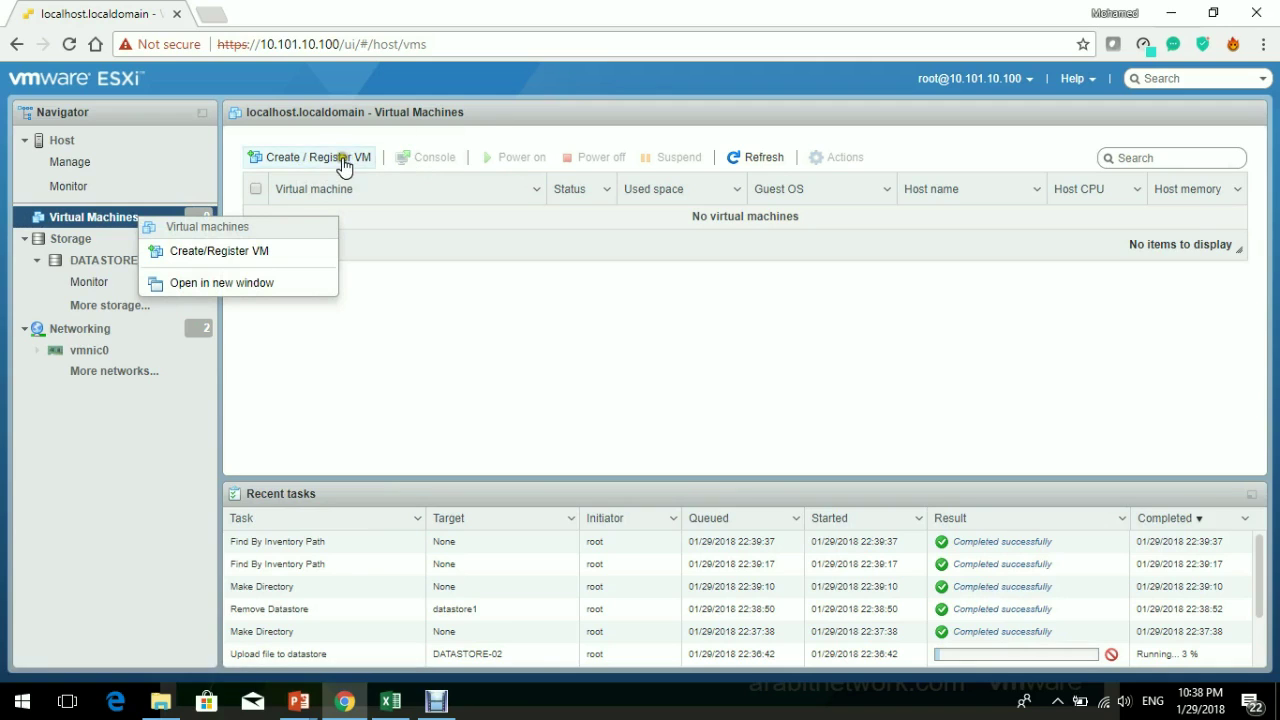
pyautogui.click(472, 272)
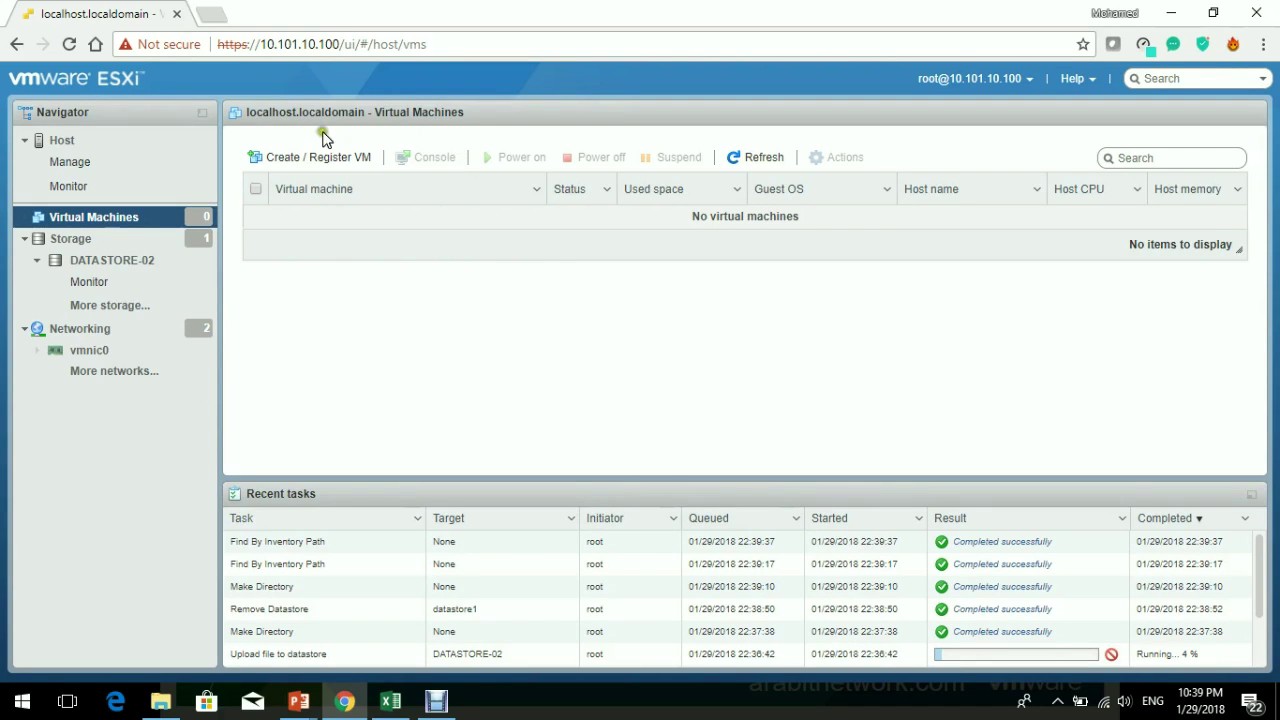
pyautogui.click(300, 157)
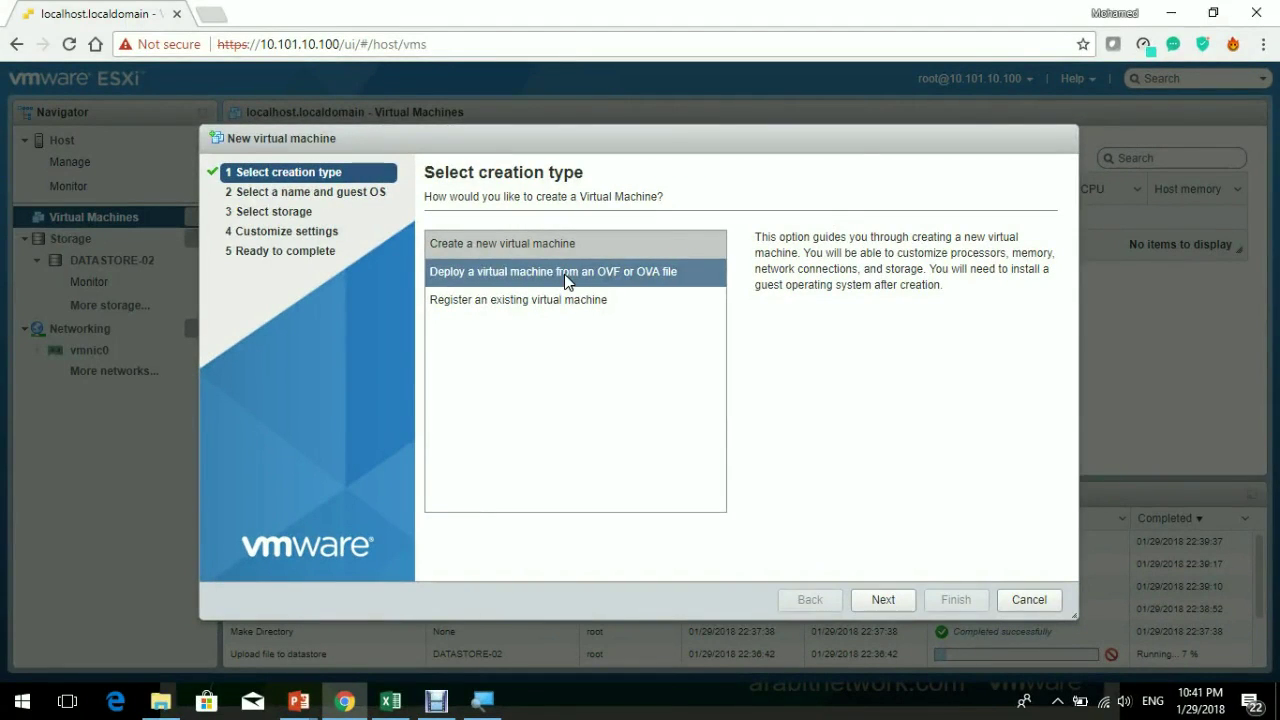
pyautogui.click(674, 122)
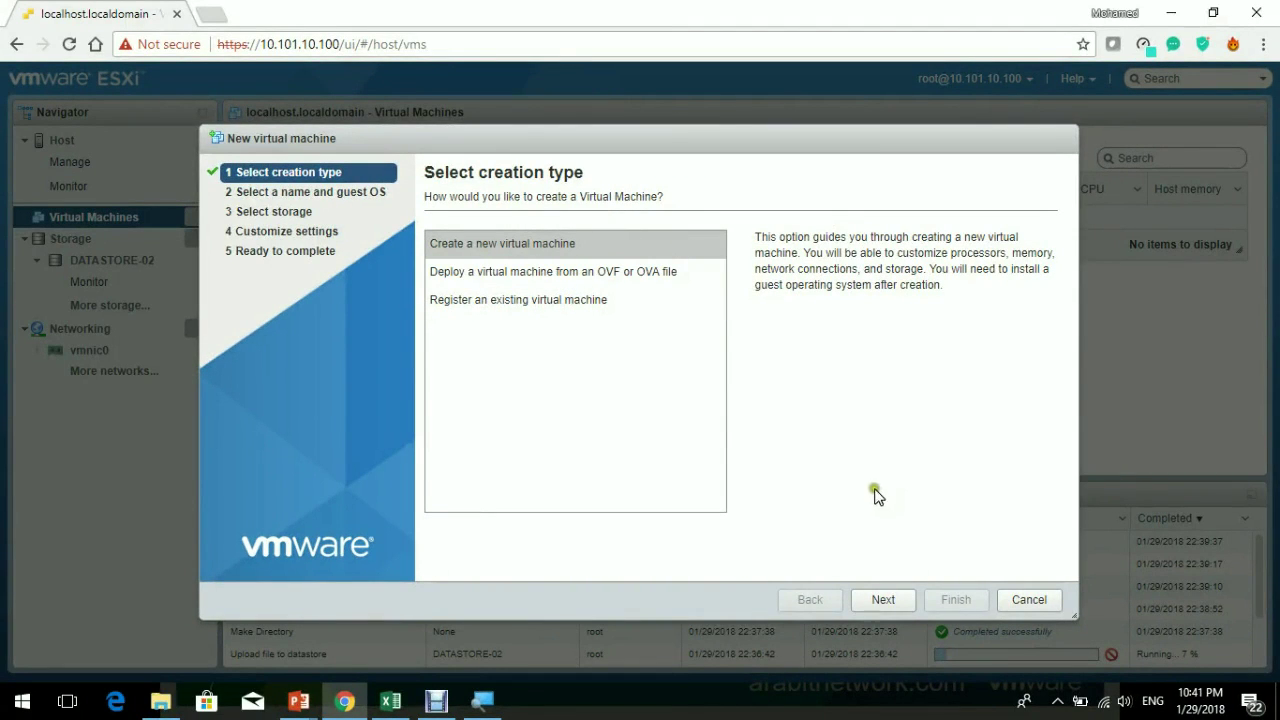
pyautogui.click(869, 603)
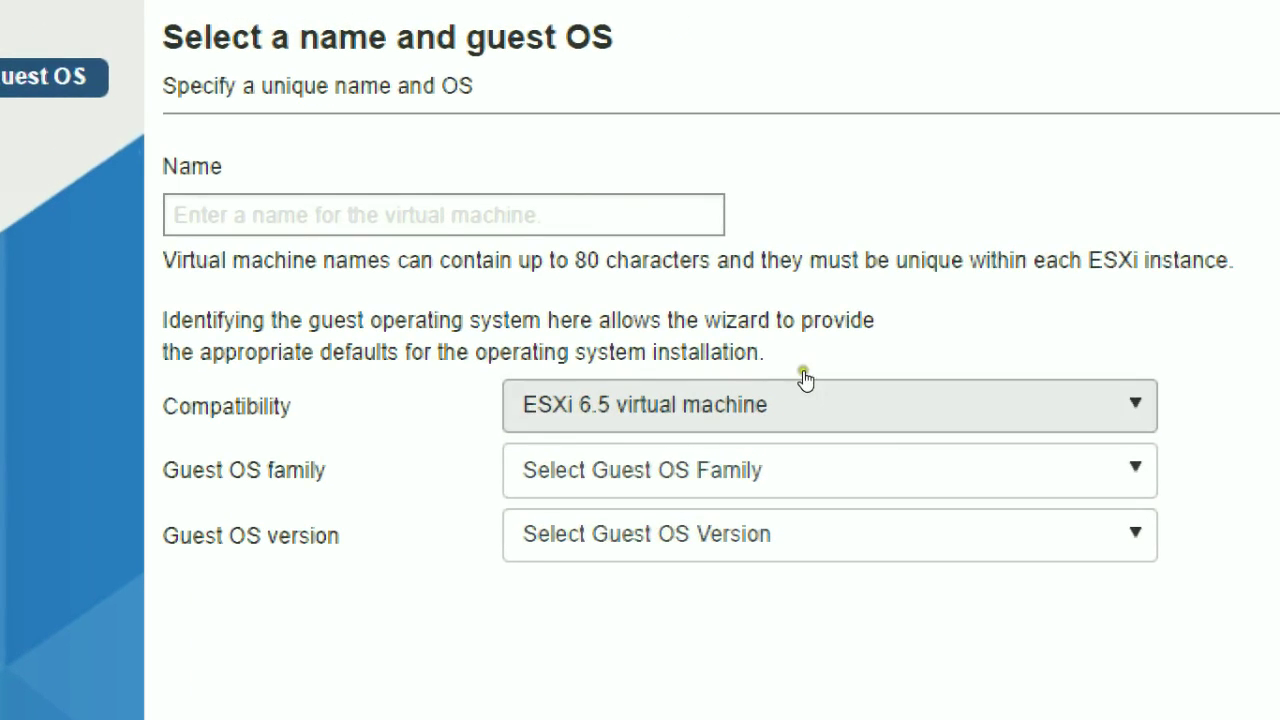
# Name the new virtual machine WIN-07-01
pyautogui.click(527, 262)
pyautogui.click(676, 207)
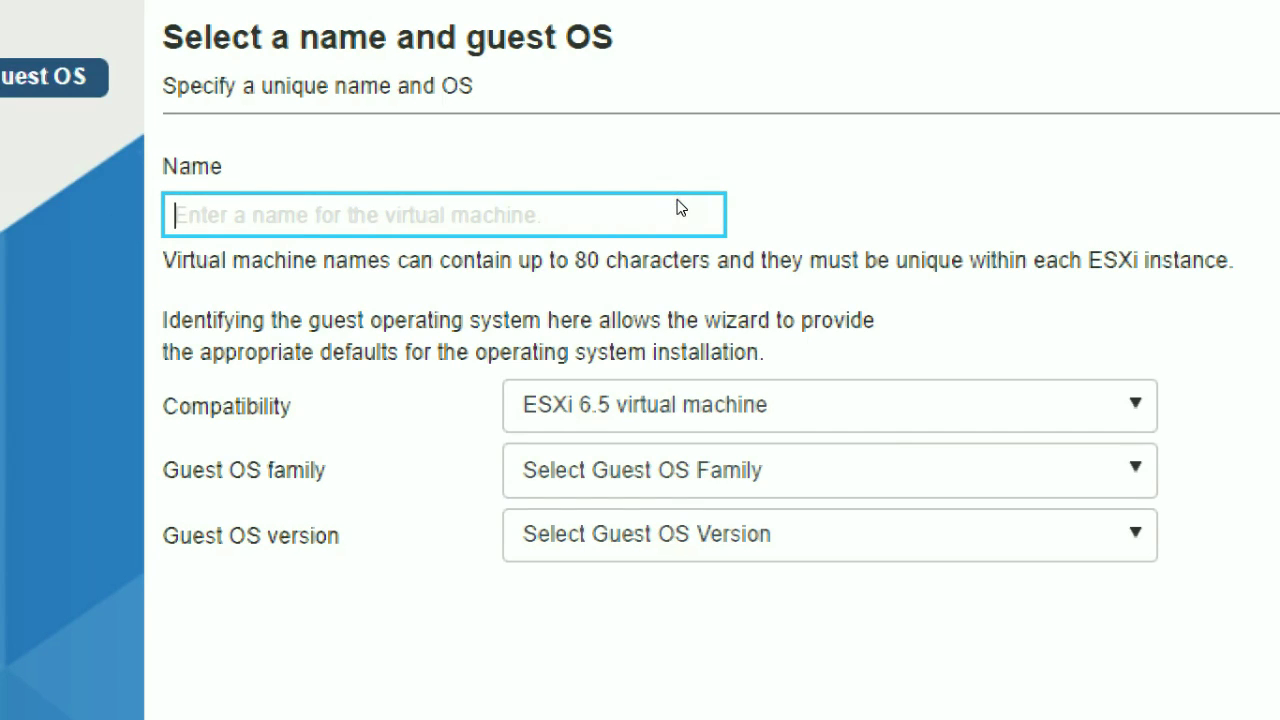
pyautogui.write('WIN-0')
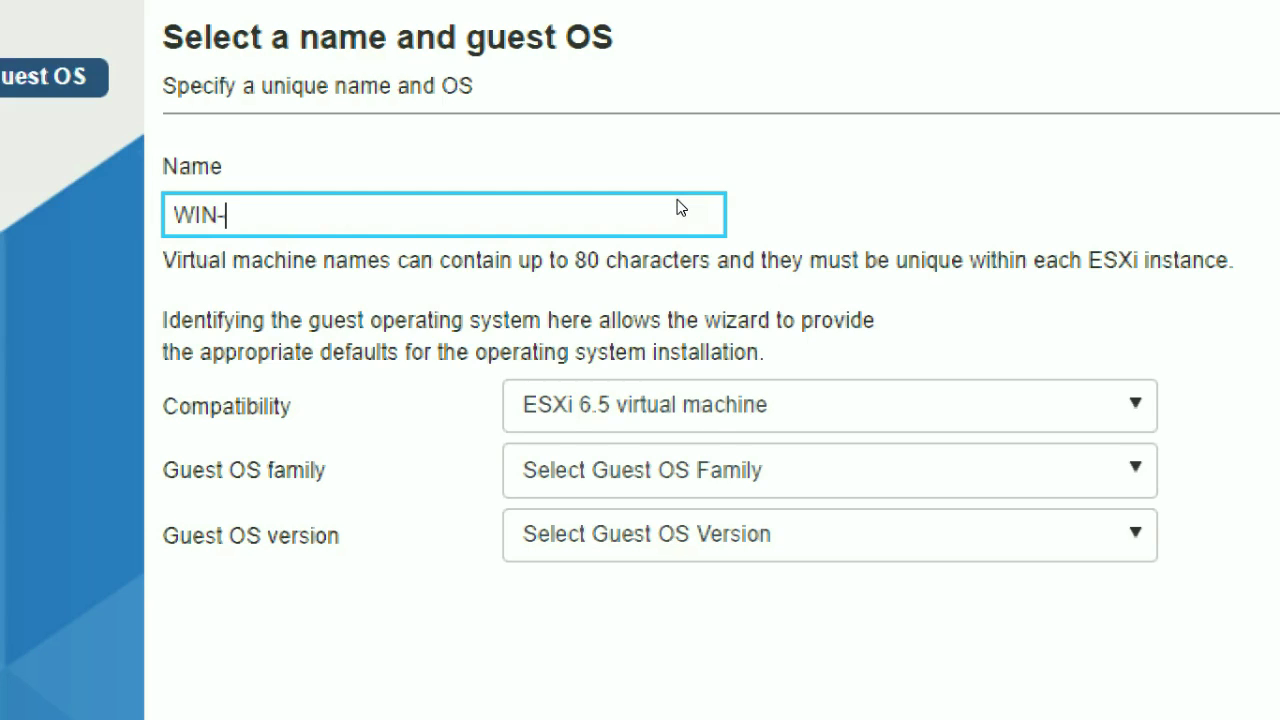
pyautogui.write('7-01')
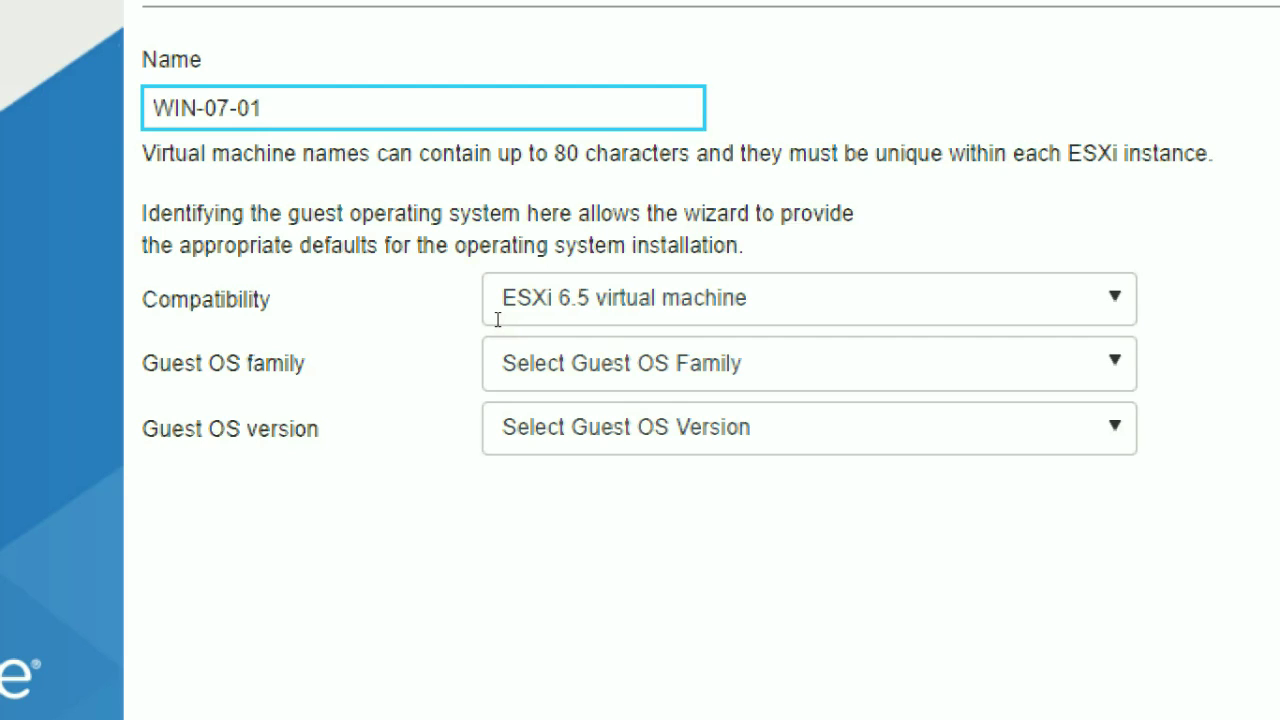
# Keep the compatibility at ESXi 6.5 virtual machine and set the guest OS family to Windows
pyautogui.click(718, 362)
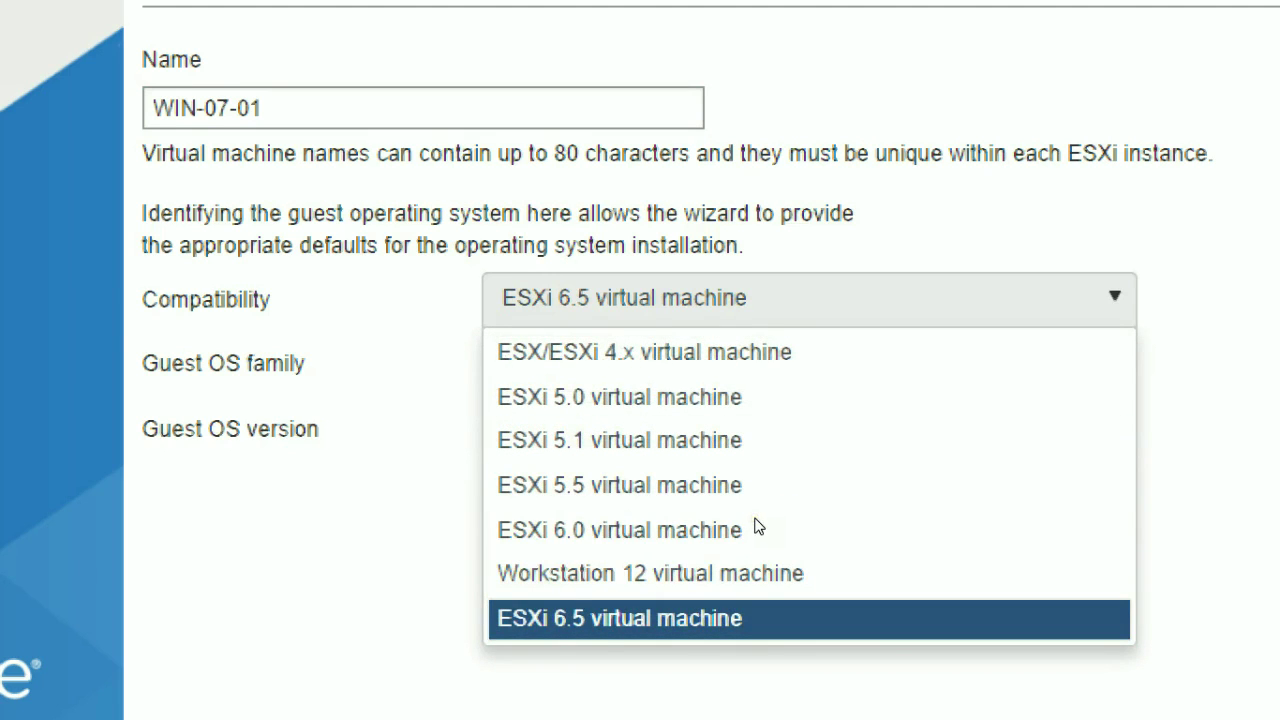
pyautogui.click(606, 467)
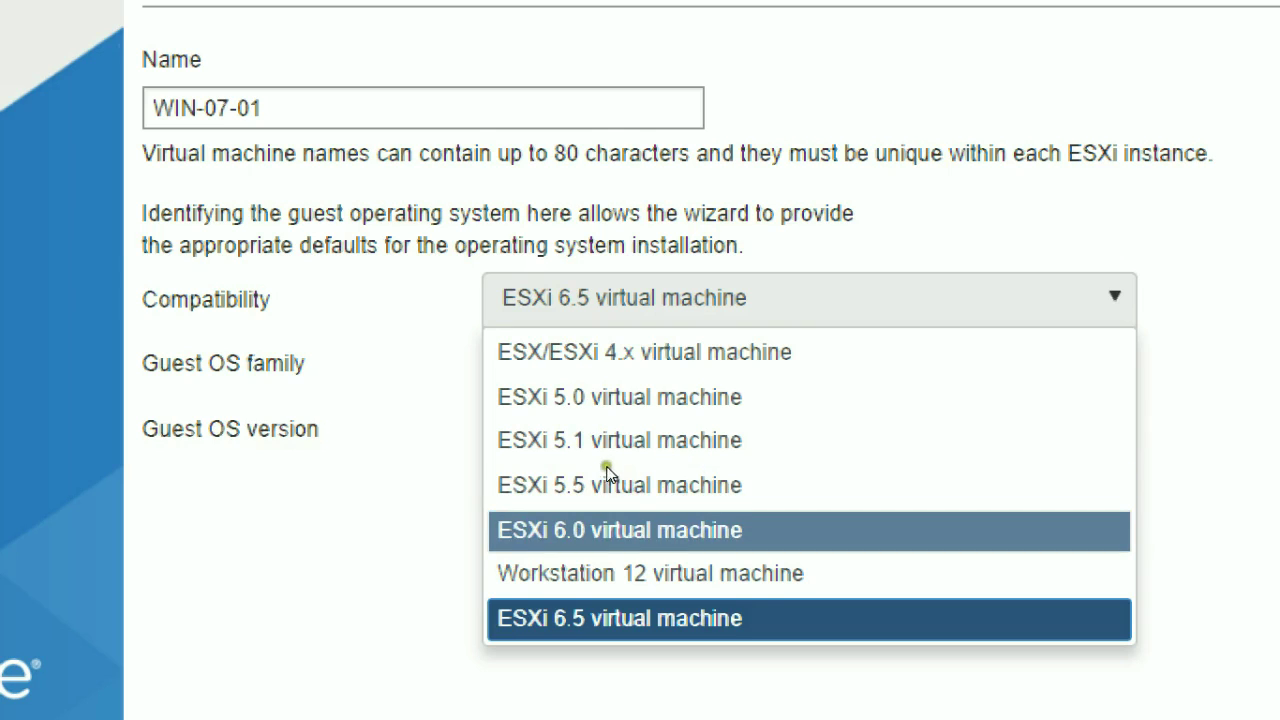
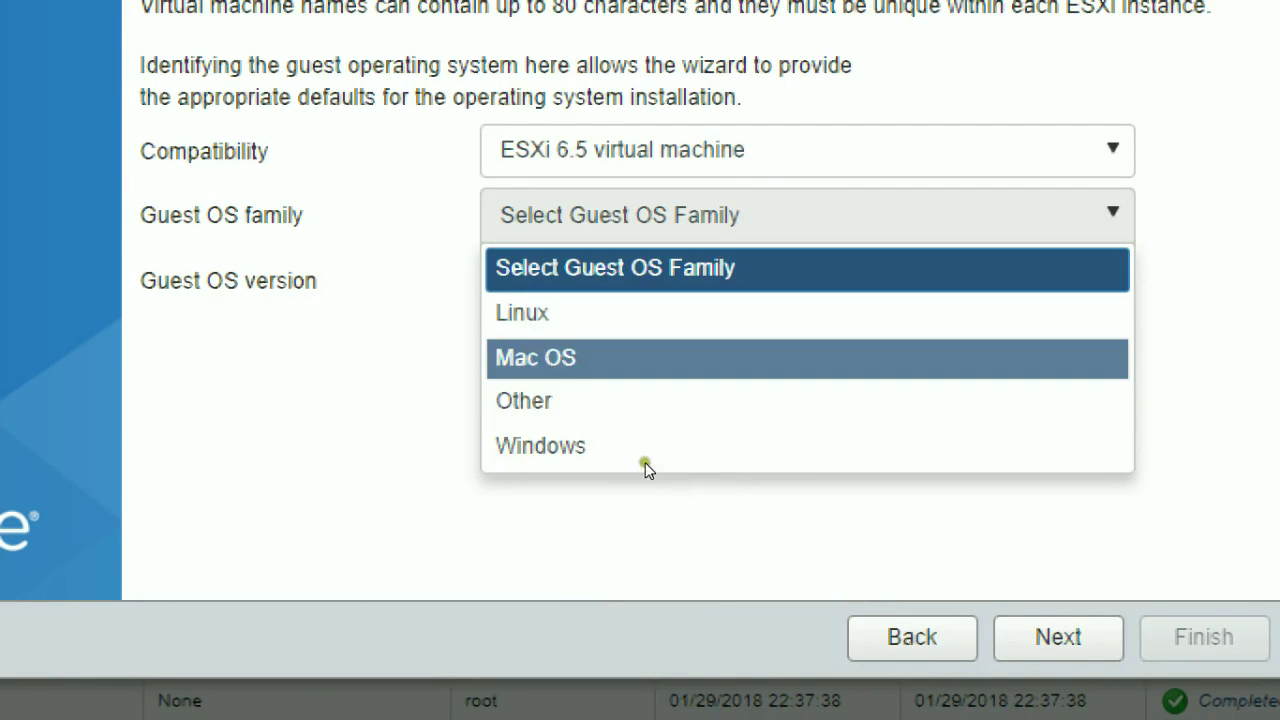
pyautogui.click(661, 509)
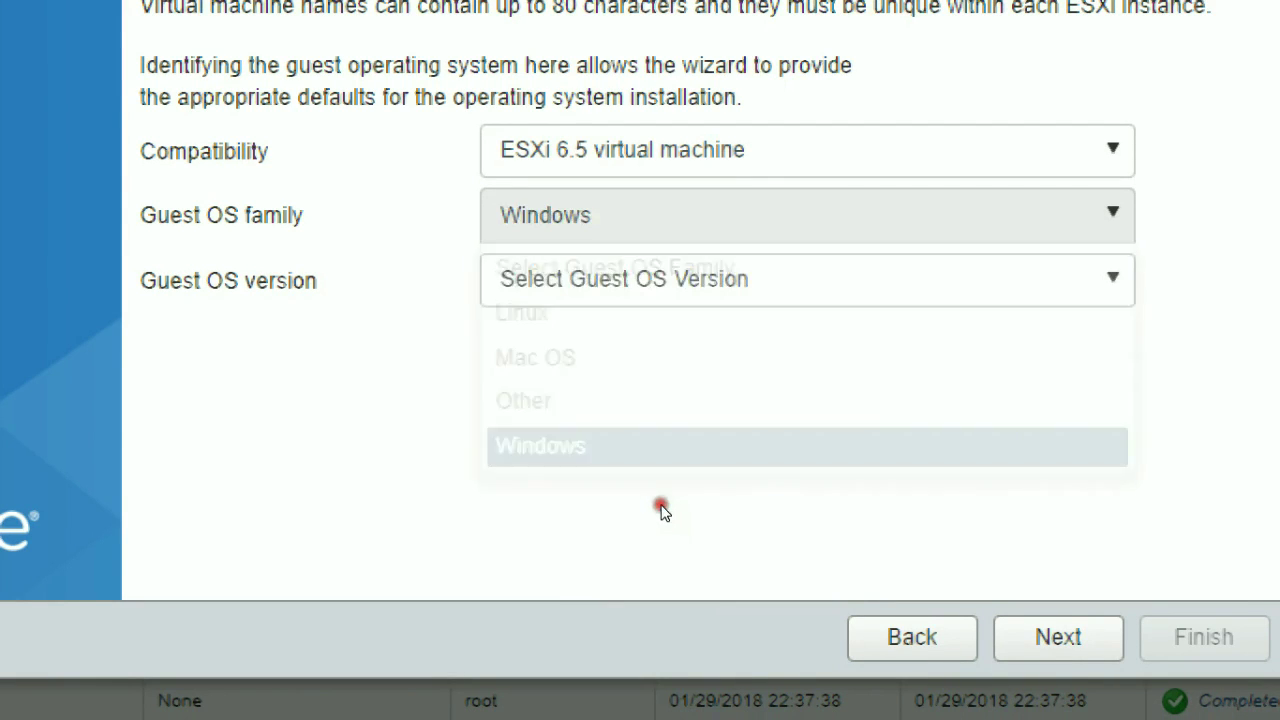
# Look through the Windows guest OS versions offered for the virtual machine, and close the list without choosing one
pyautogui.click(736, 414)
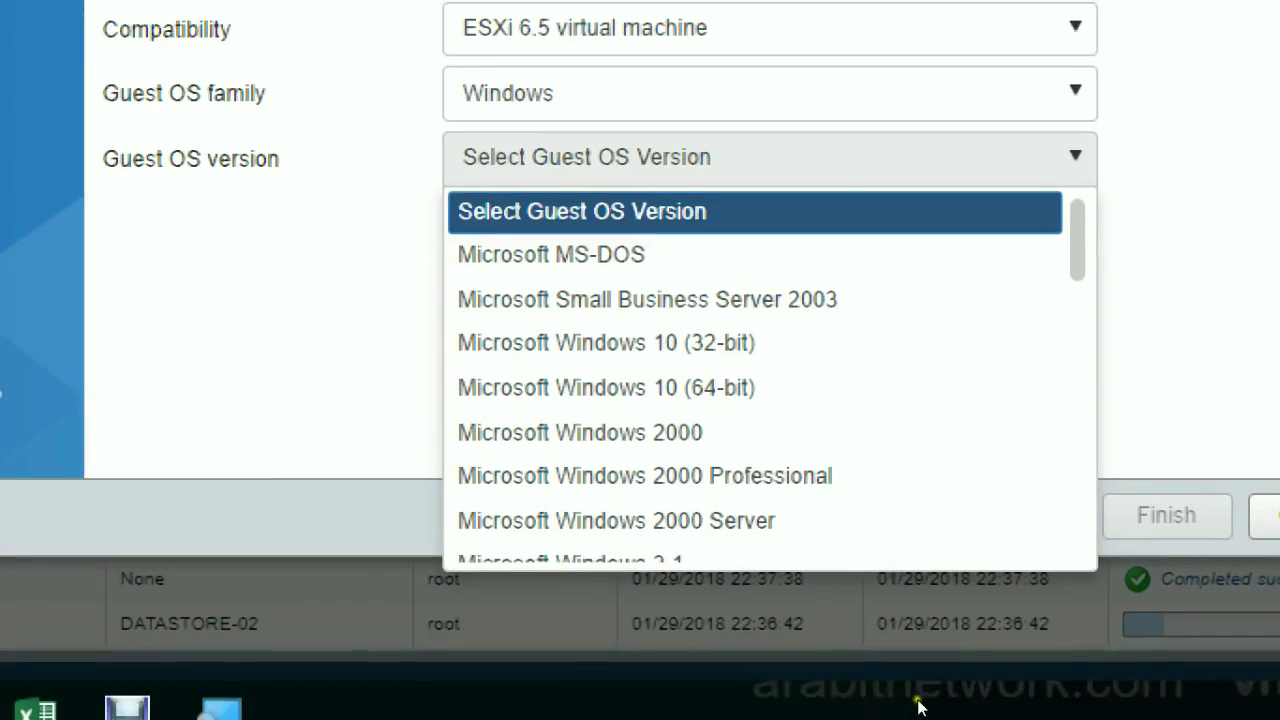
pyautogui.press('Up')
pyautogui.press('Up')
pyautogui.press('Down')
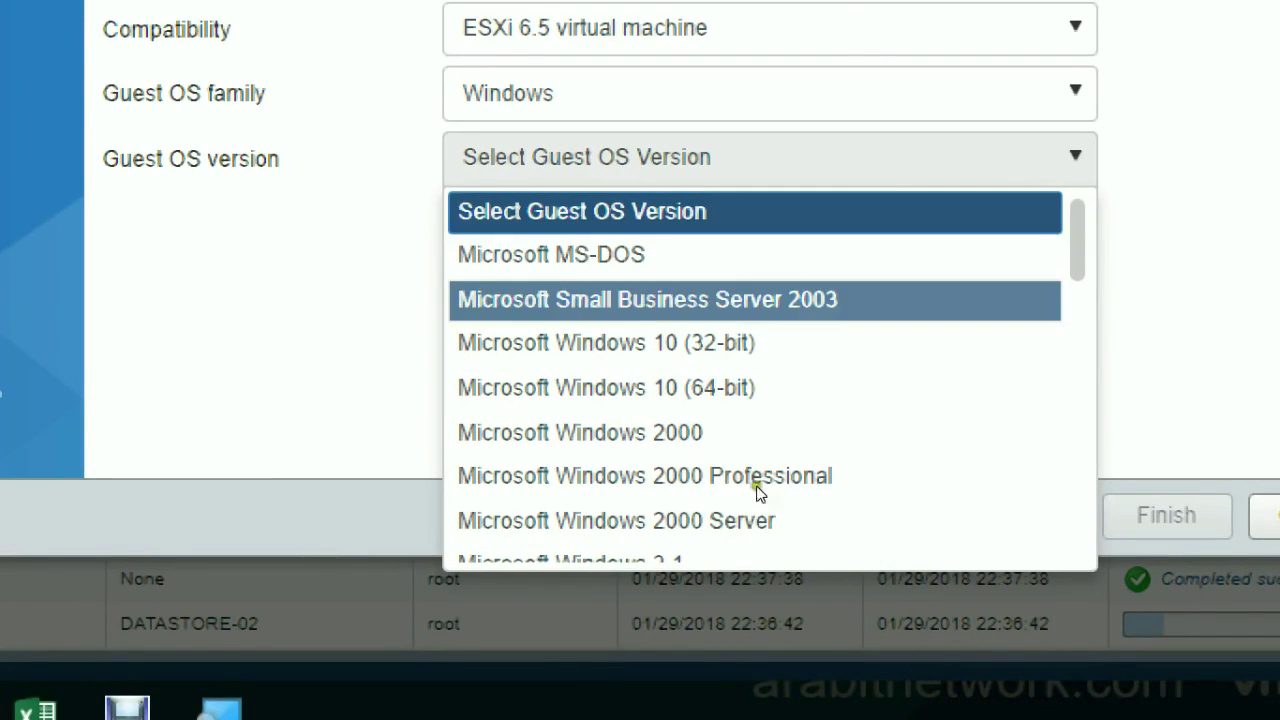
pyautogui.press('Down')
pyautogui.press('Down')
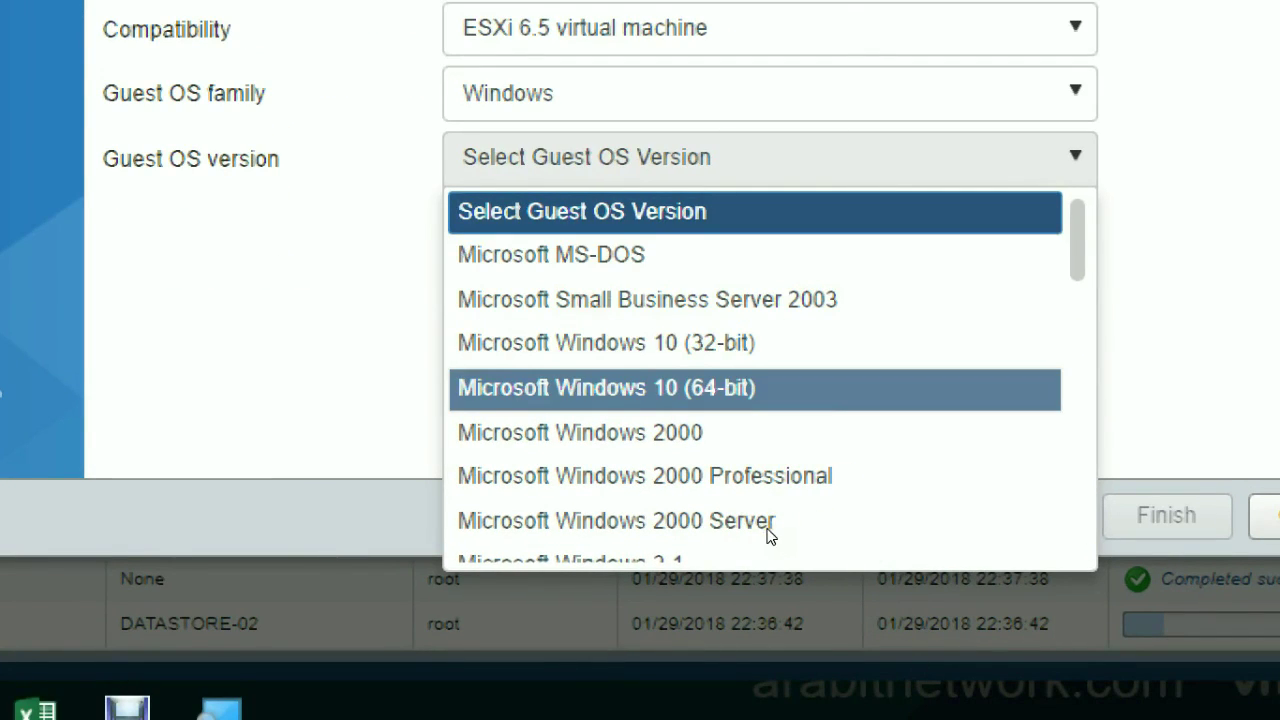
pyautogui.press('Up')
pyautogui.press('Up')
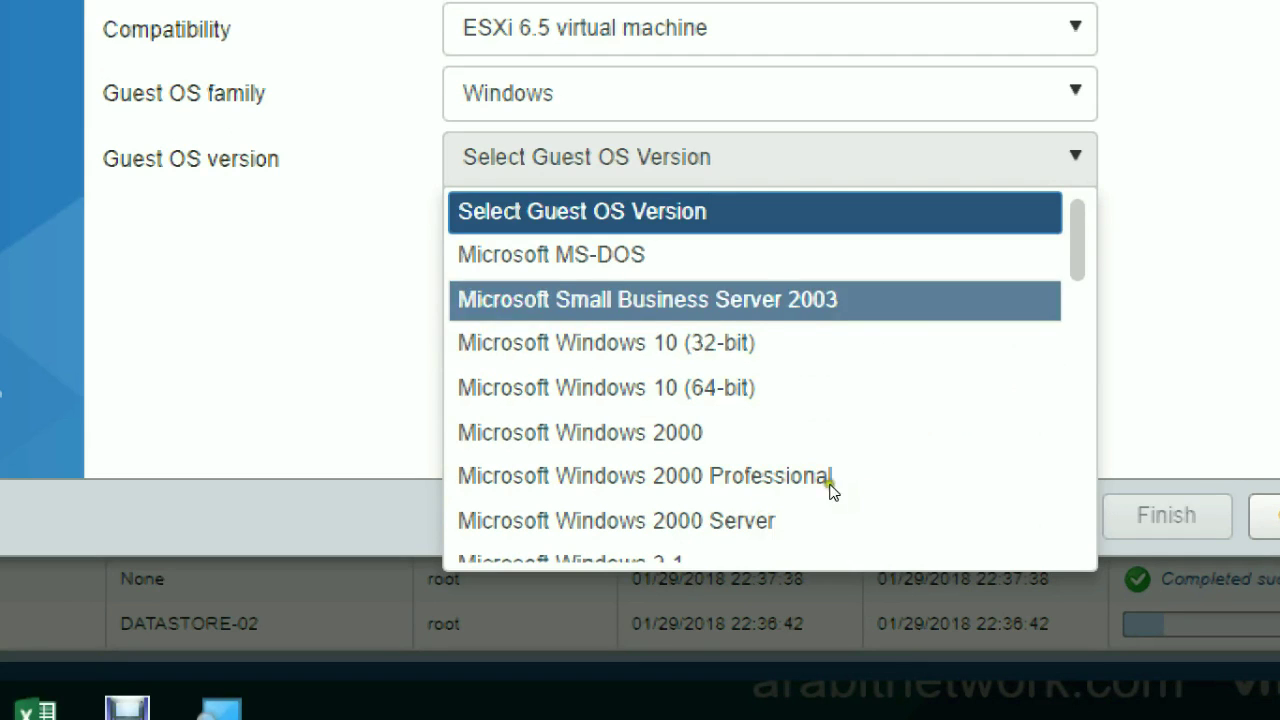
pyautogui.press('Down')
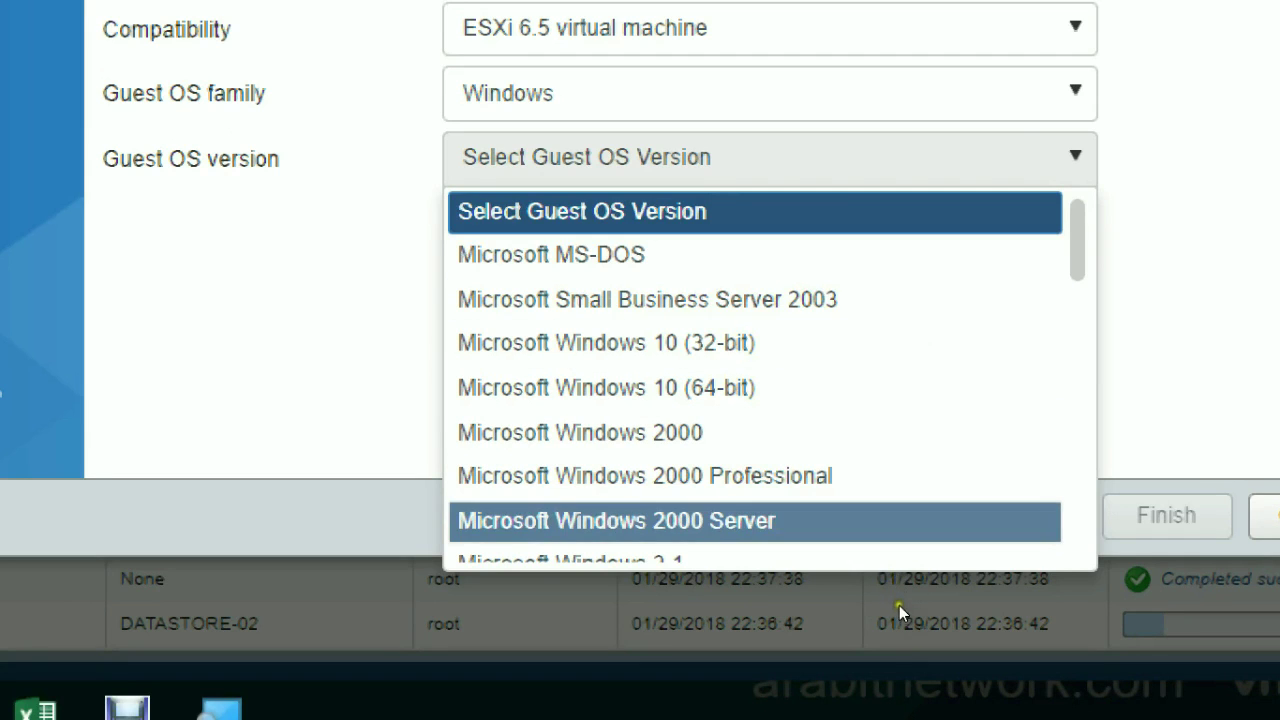
pyautogui.scroll(-3, 915, 618)
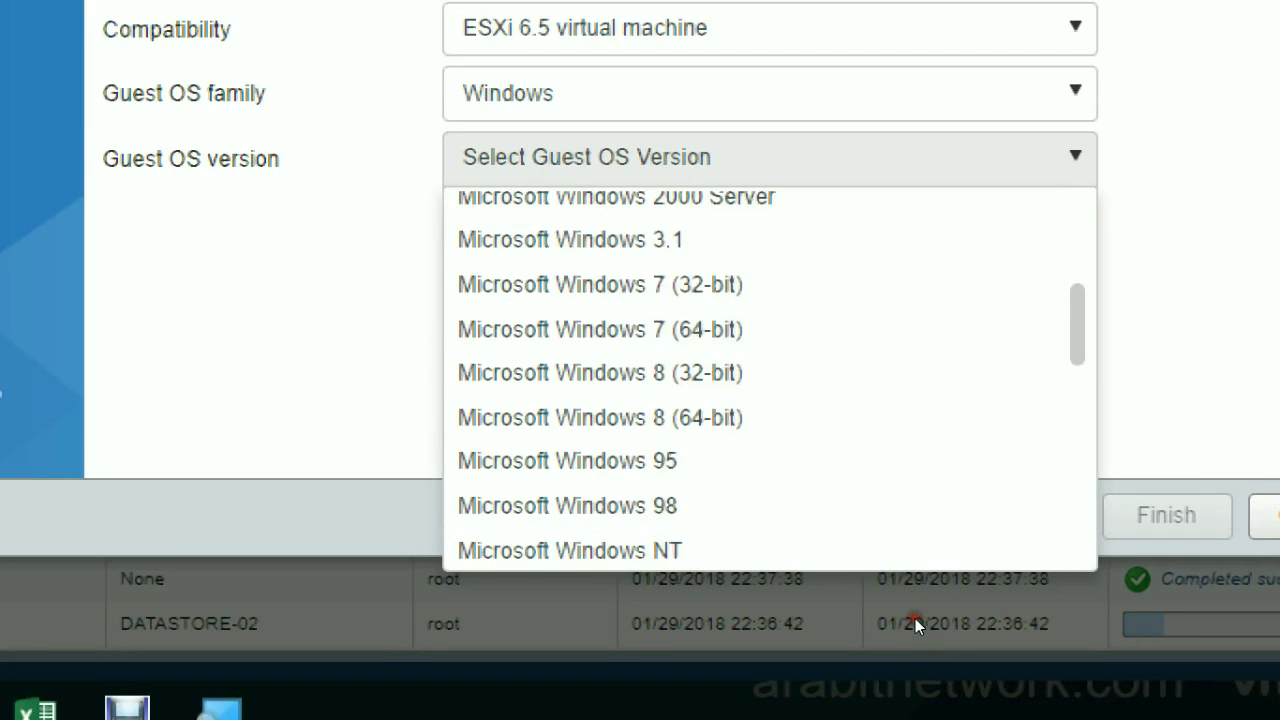
pyautogui.scroll(-3, 915, 618)
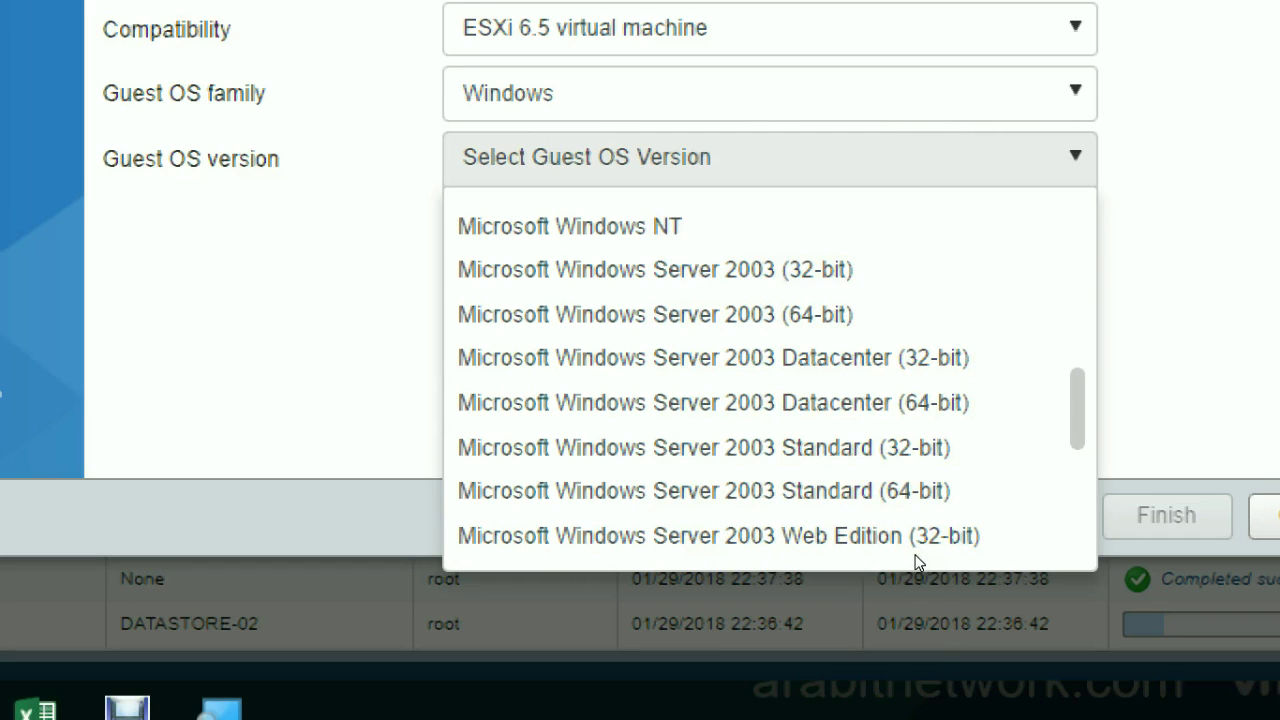
pyautogui.scroll(-3, 910, 620)
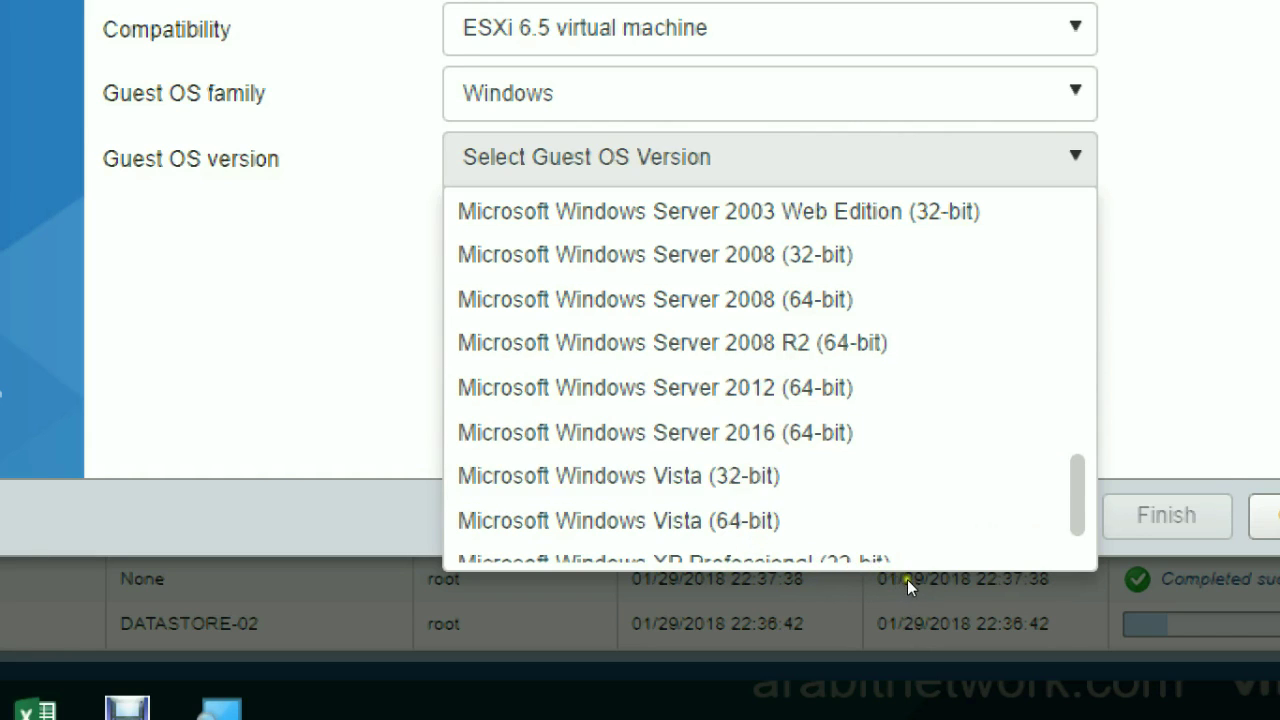
pyautogui.press('Up')
pyautogui.press('Up')
pyautogui.press('Up')
pyautogui.press('Up')
pyautogui.press('Return')
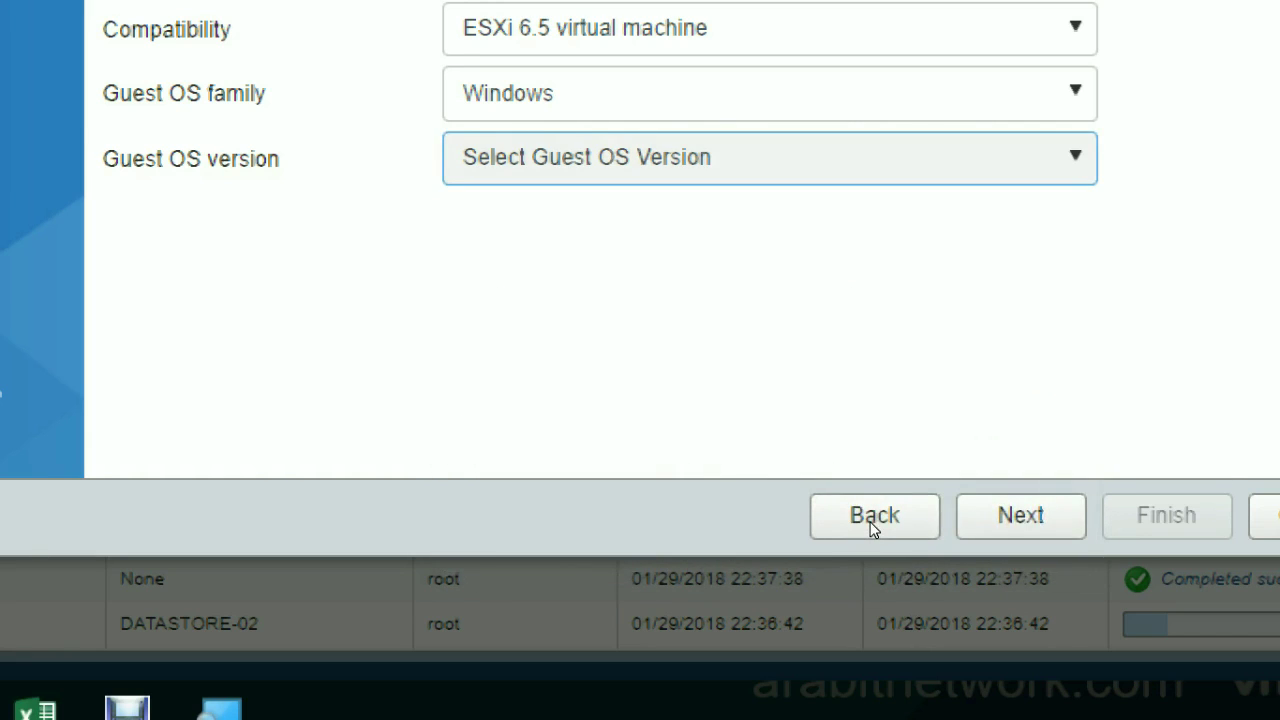
# Set the guest OS version to Microsoft Windows 7 (32-bit) and continue to the storage selection
pyautogui.hotkey('alt', 'Down')
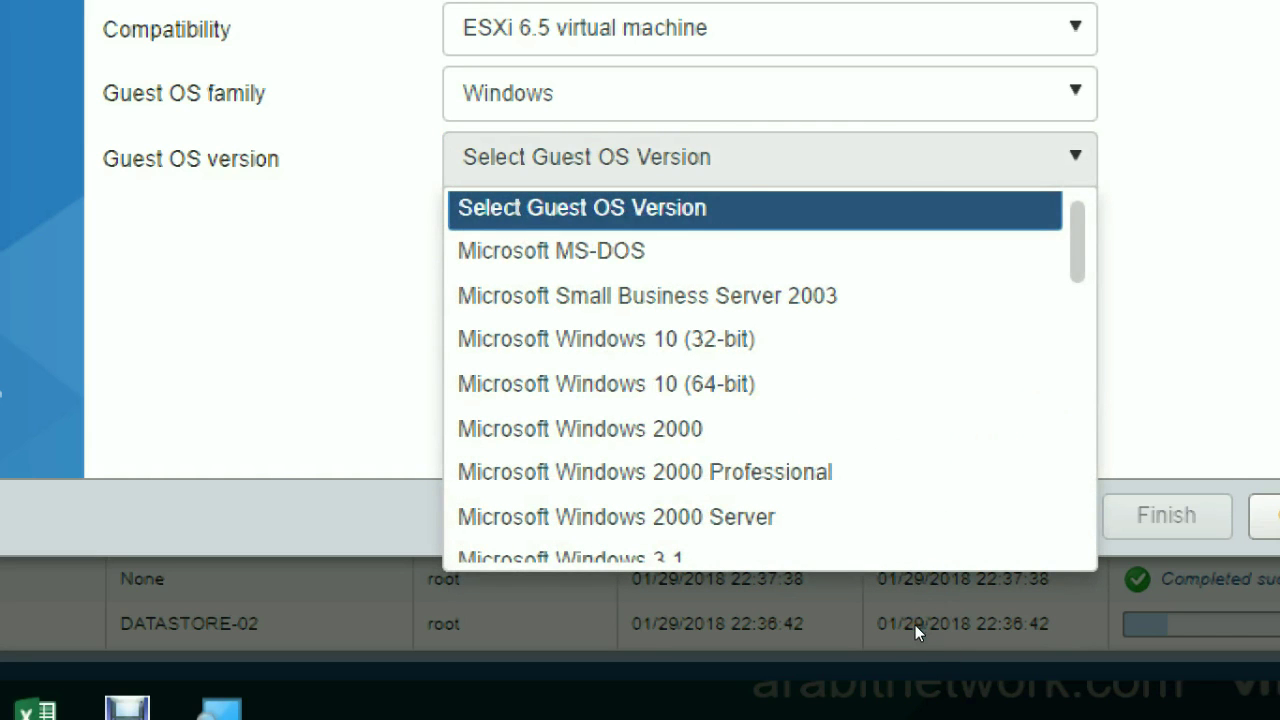
pyautogui.scroll(-3, 912, 621)
pyautogui.press('Up')
pyautogui.press('Up')
pyautogui.press('Up')
pyautogui.press('Up')
pyautogui.press('Up')
pyautogui.press('Up')
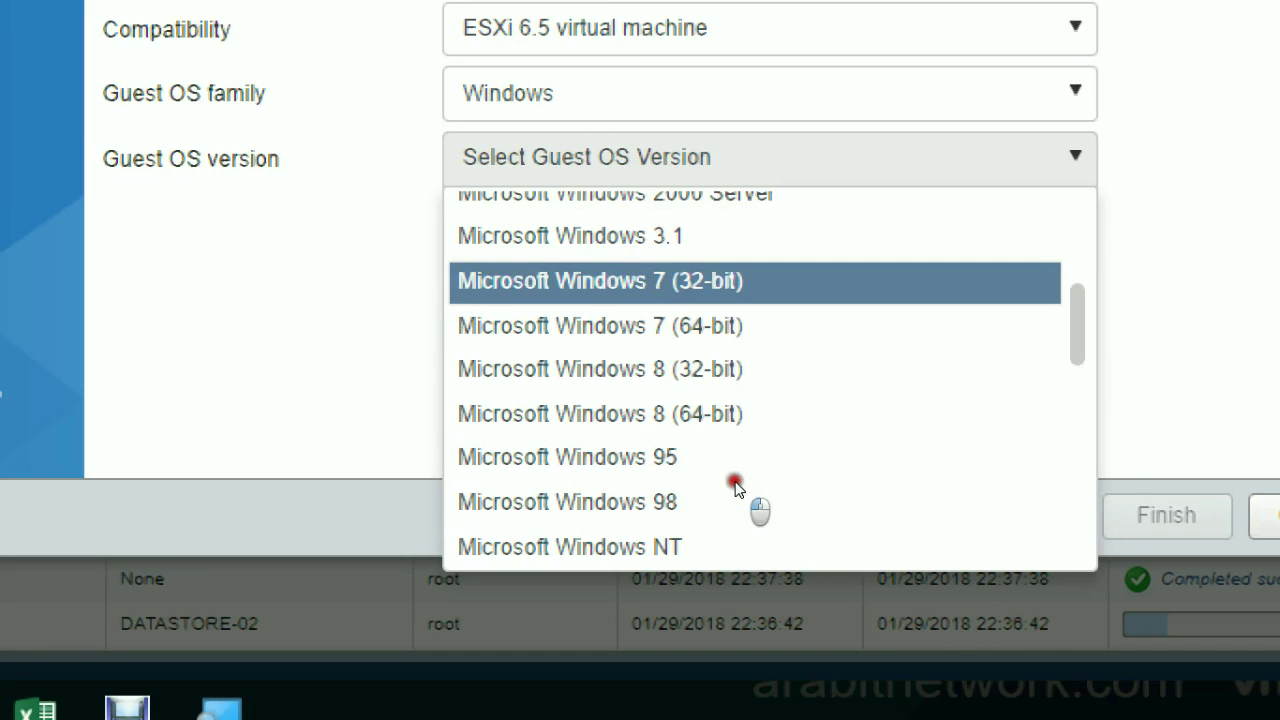
pyautogui.press('Return')
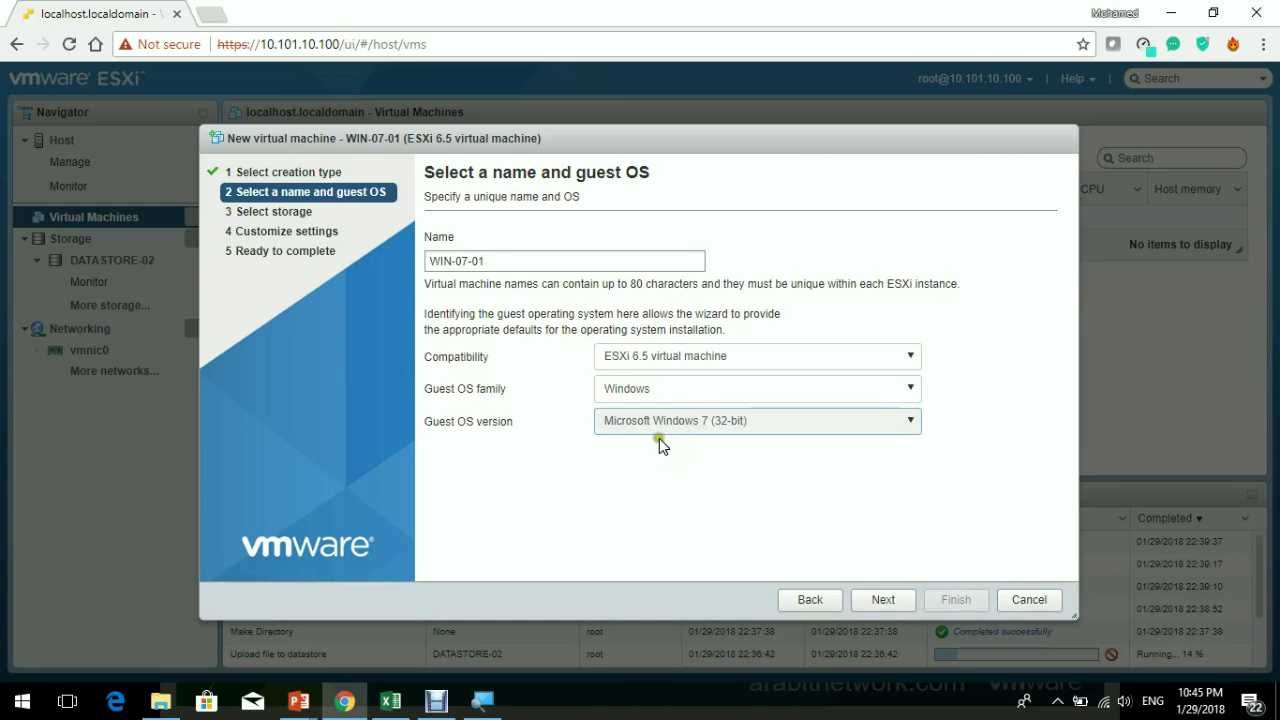
pyautogui.click(884, 604)
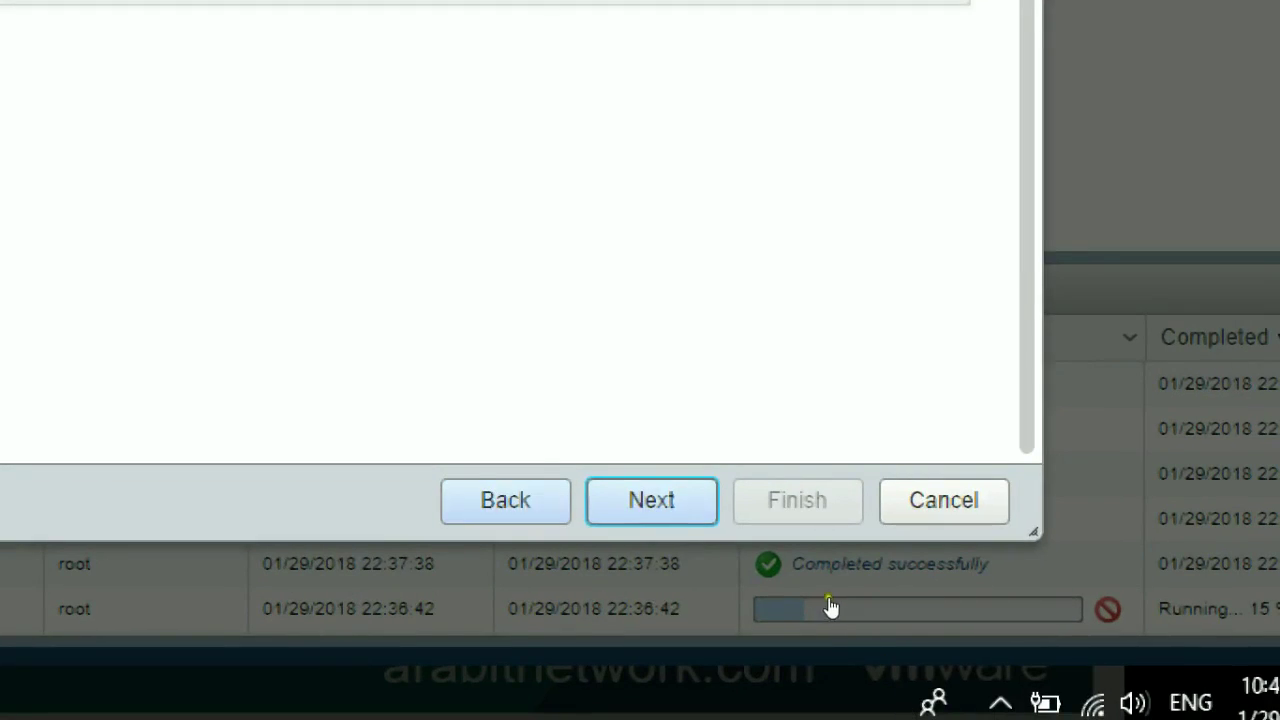
# Keep DATASTORE-02 and the default hardware settings, and finish creating the virtual machine WIN-07-01
pyautogui.click(651, 500)
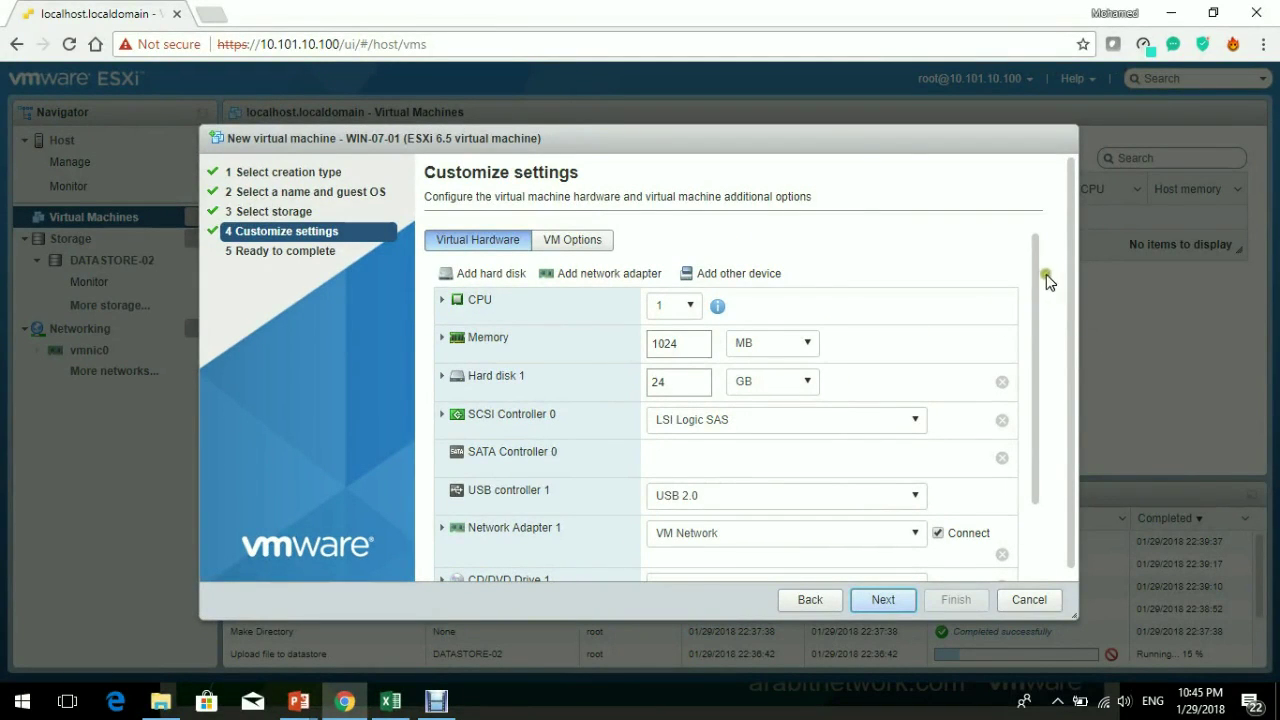
pyautogui.moveTo(1037, 278)
pyautogui.mouseDown()
pyautogui.moveTo(1037, 449)
pyautogui.moveTo(1036, 245)
pyautogui.mouseUp()
pyautogui.moveTo(1032, 273); pyautogui.dragTo(1050, 455)
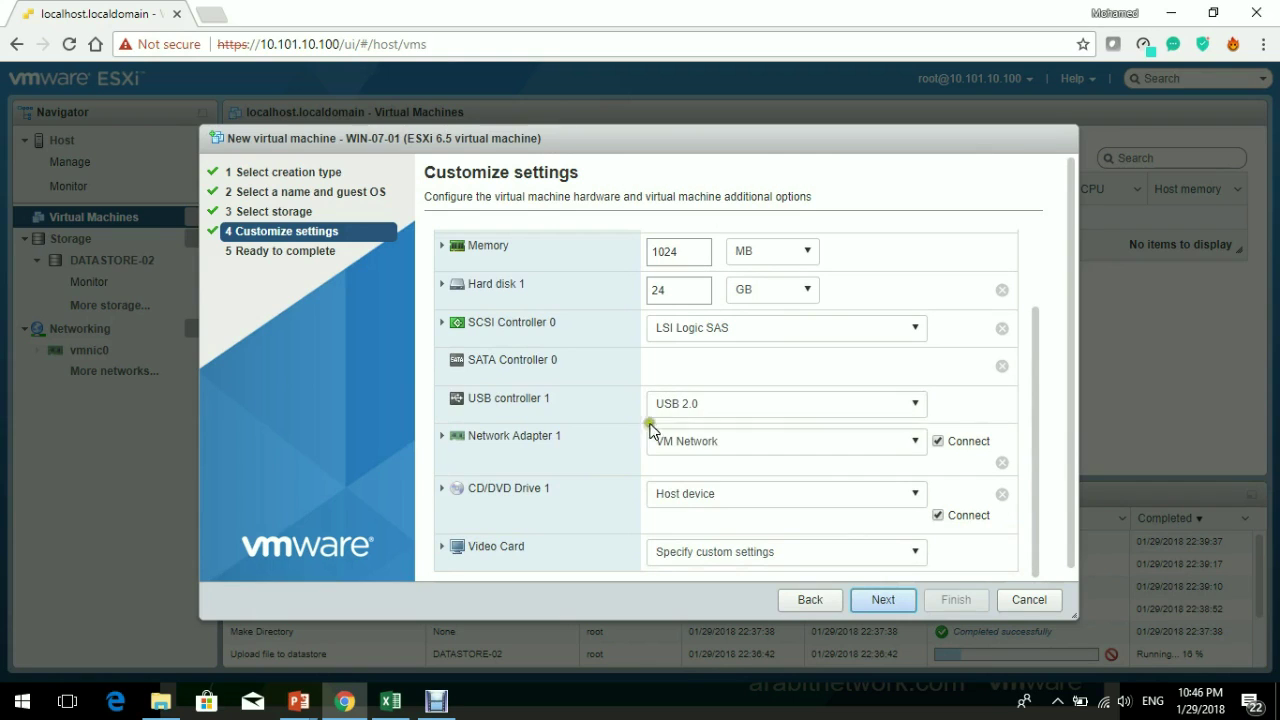
pyautogui.click(893, 600)
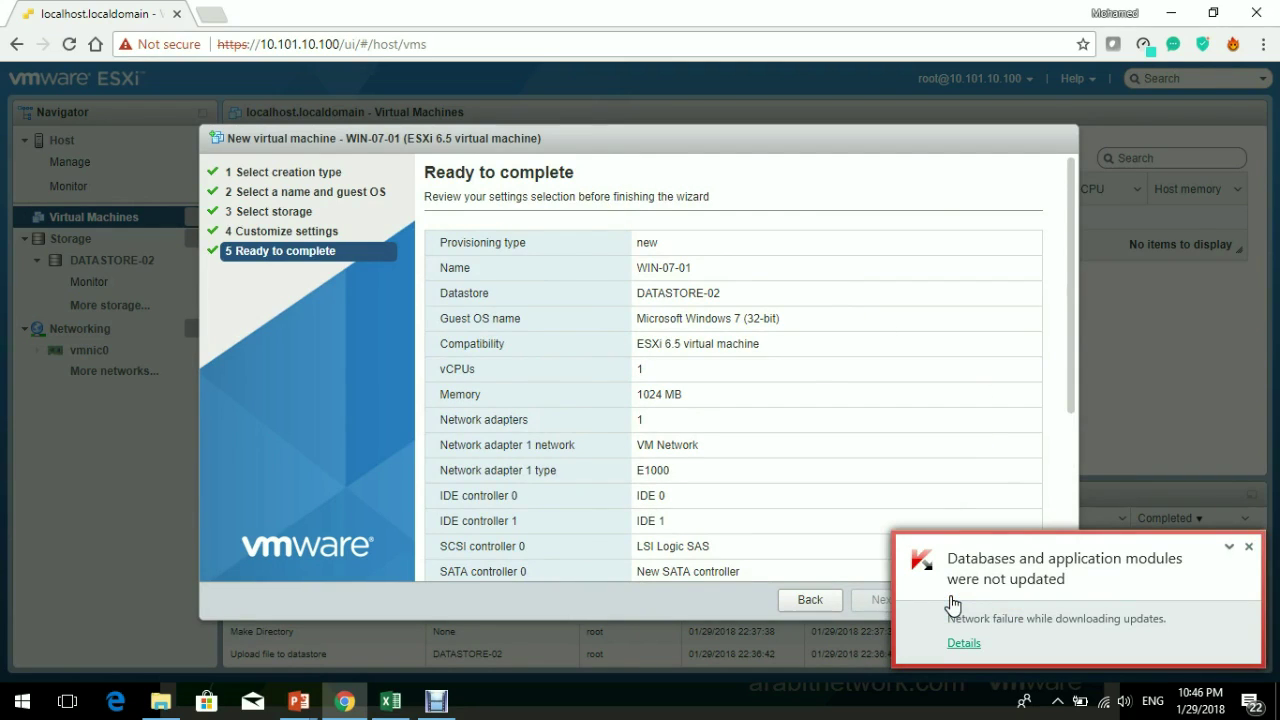
pyautogui.click(921, 582)
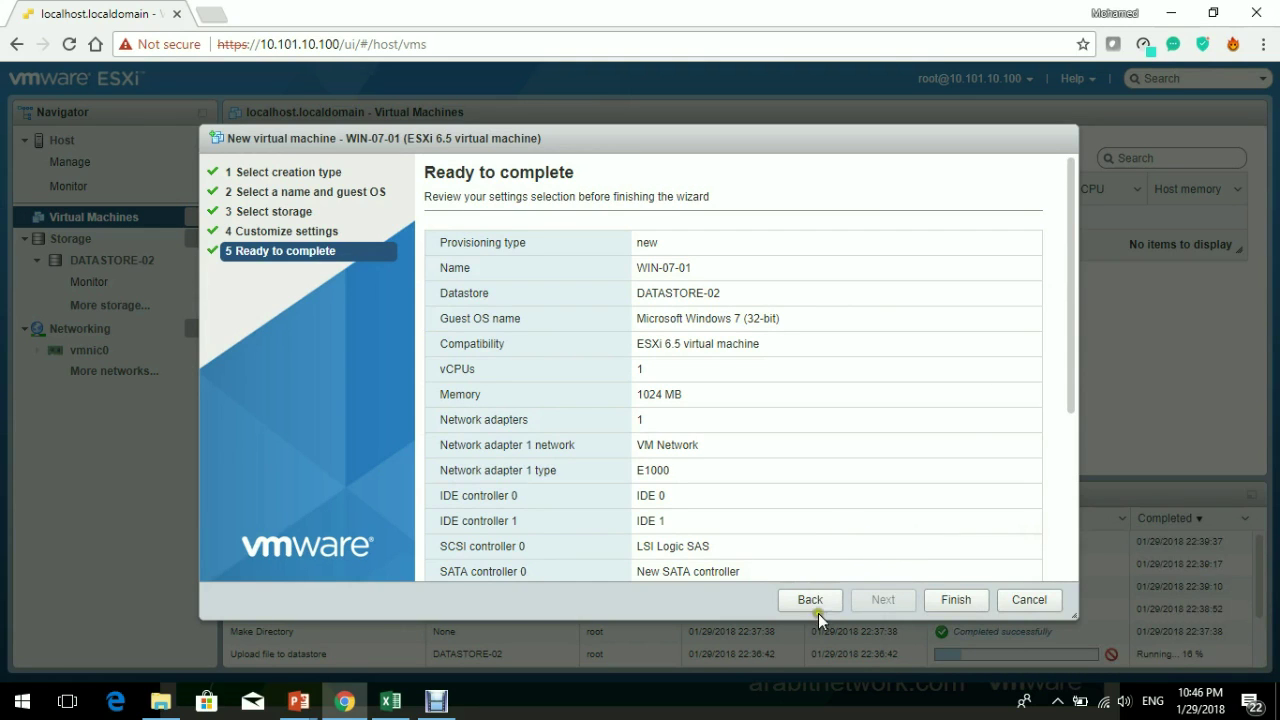
pyautogui.click(962, 598)
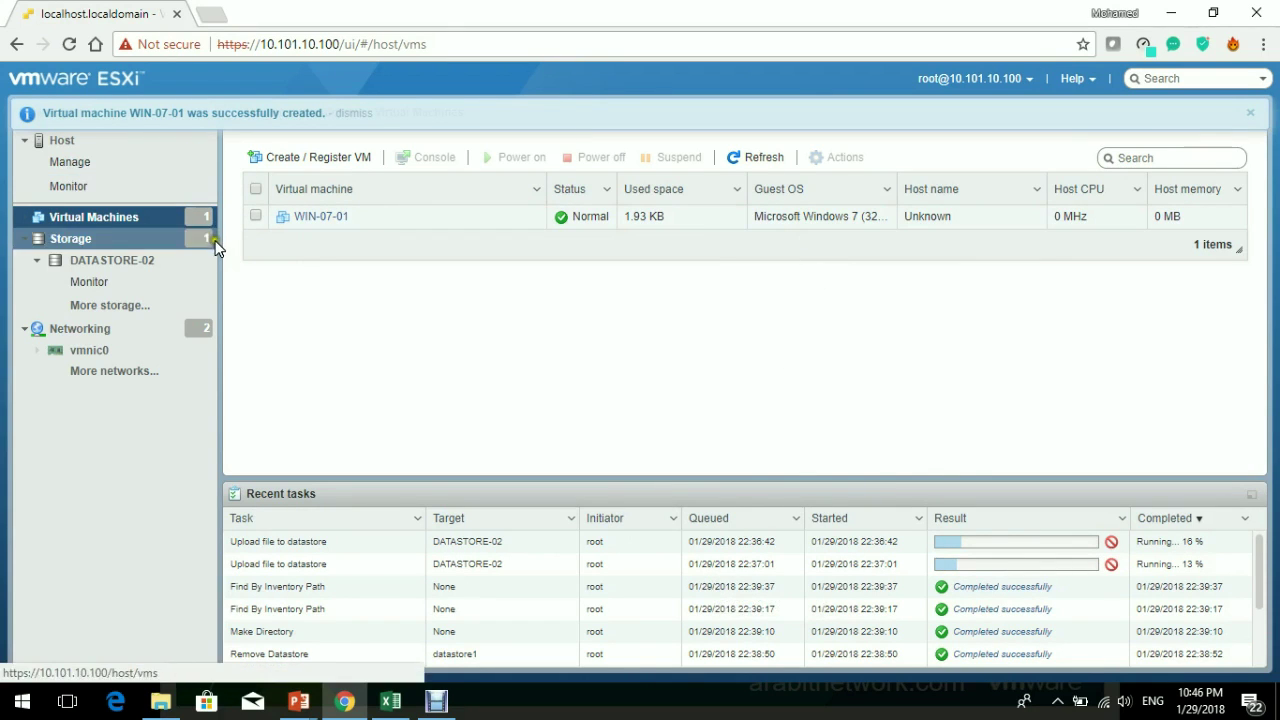
# Select WIN-07-01 and look through its power, guest OS, snapshot and autostart actions, without choosing any
pyautogui.click(400, 216)
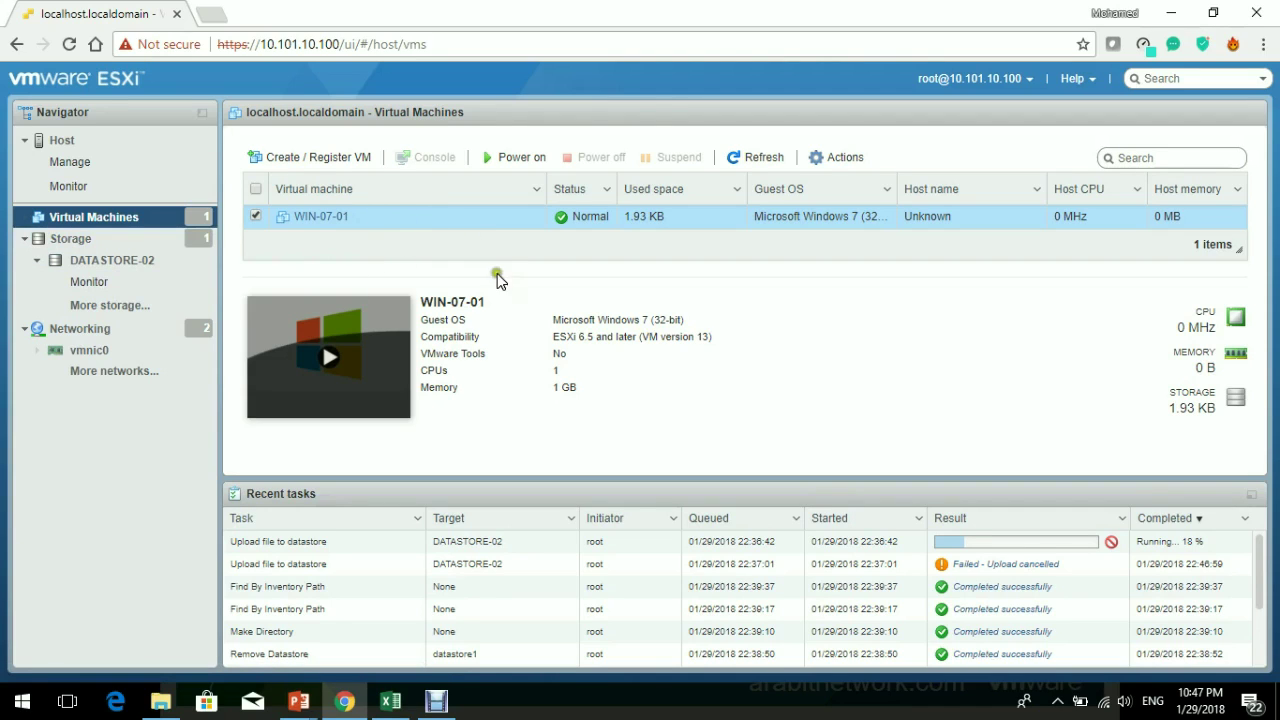
pyautogui.click(825, 330)
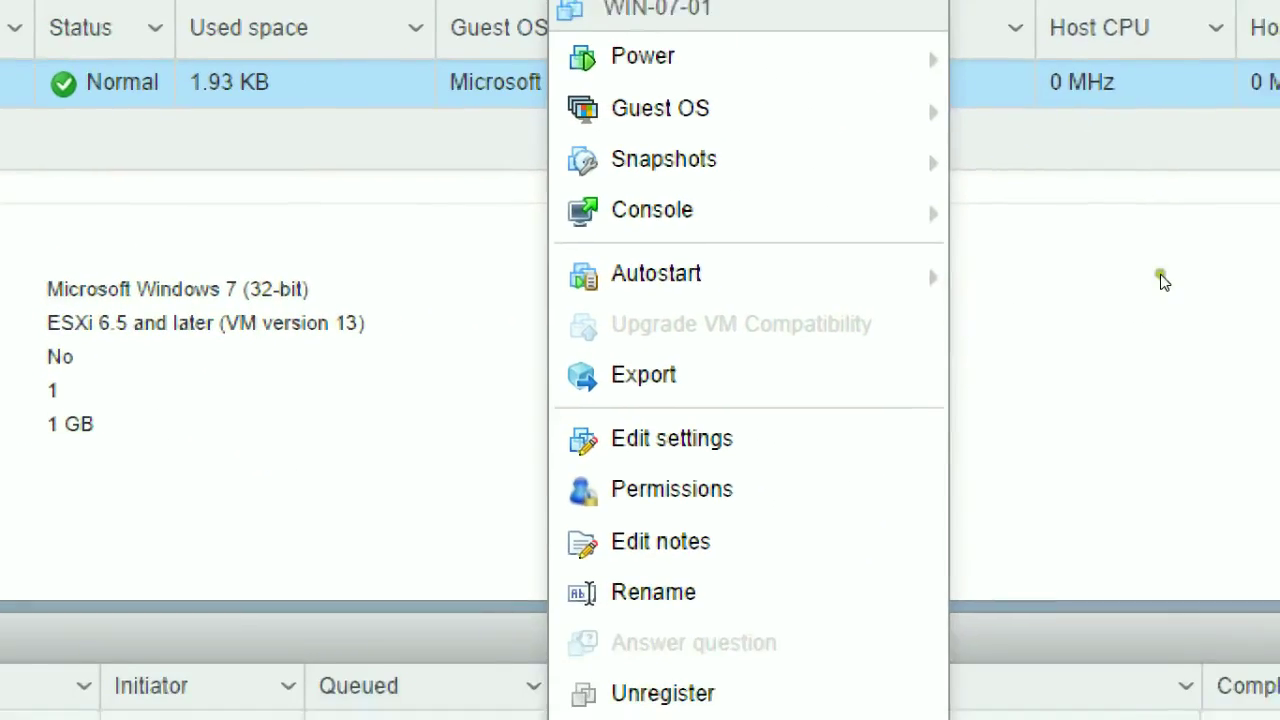
pyautogui.press('Down')
pyautogui.press('Right')
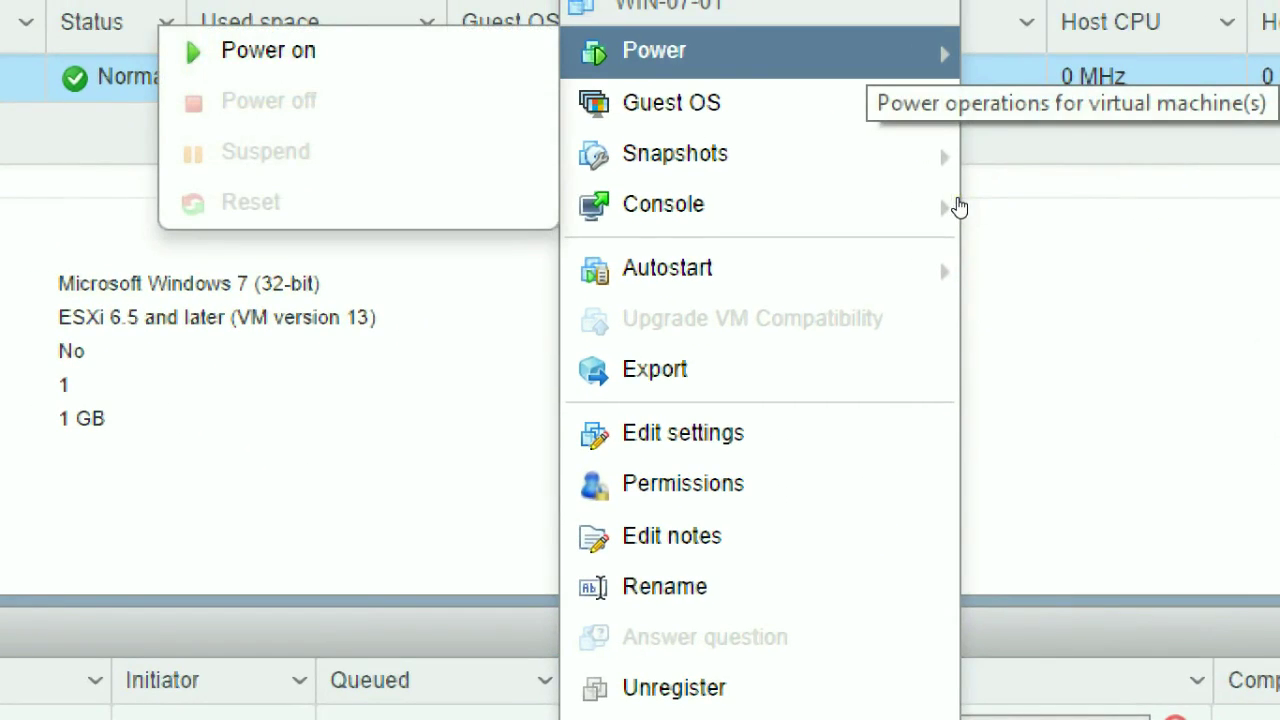
pyautogui.press('Down')
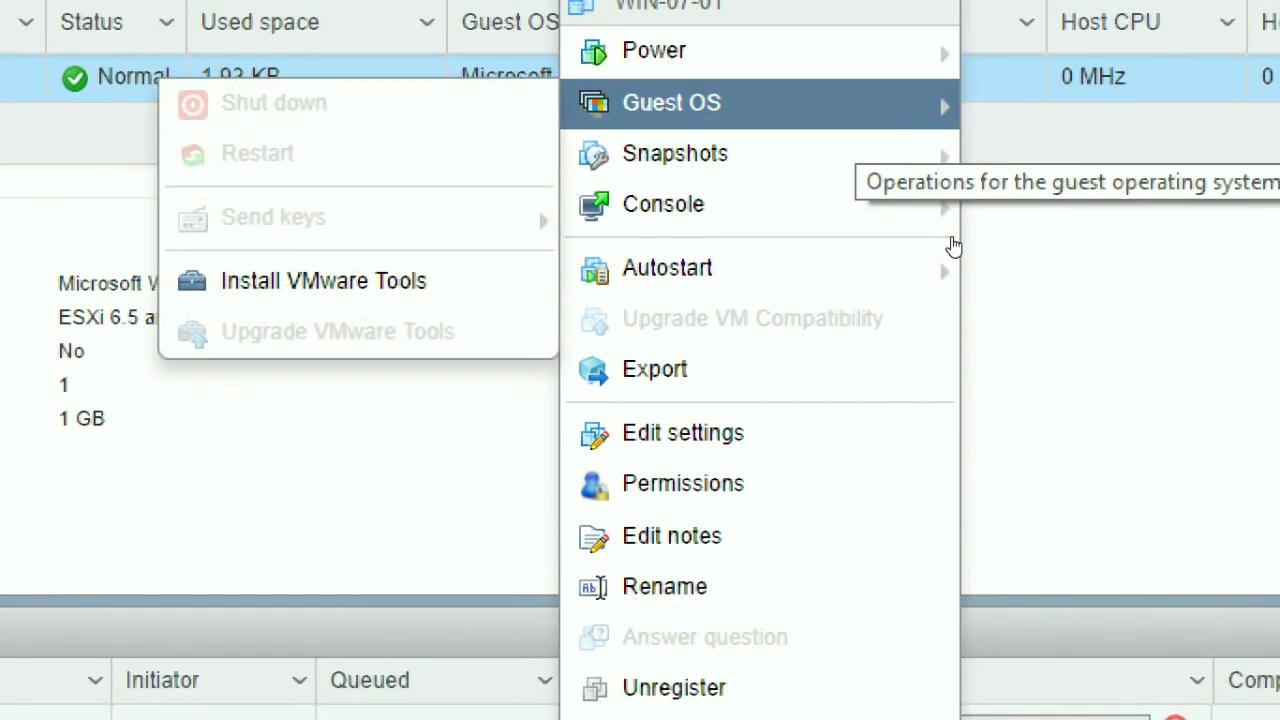
pyautogui.press('Down')
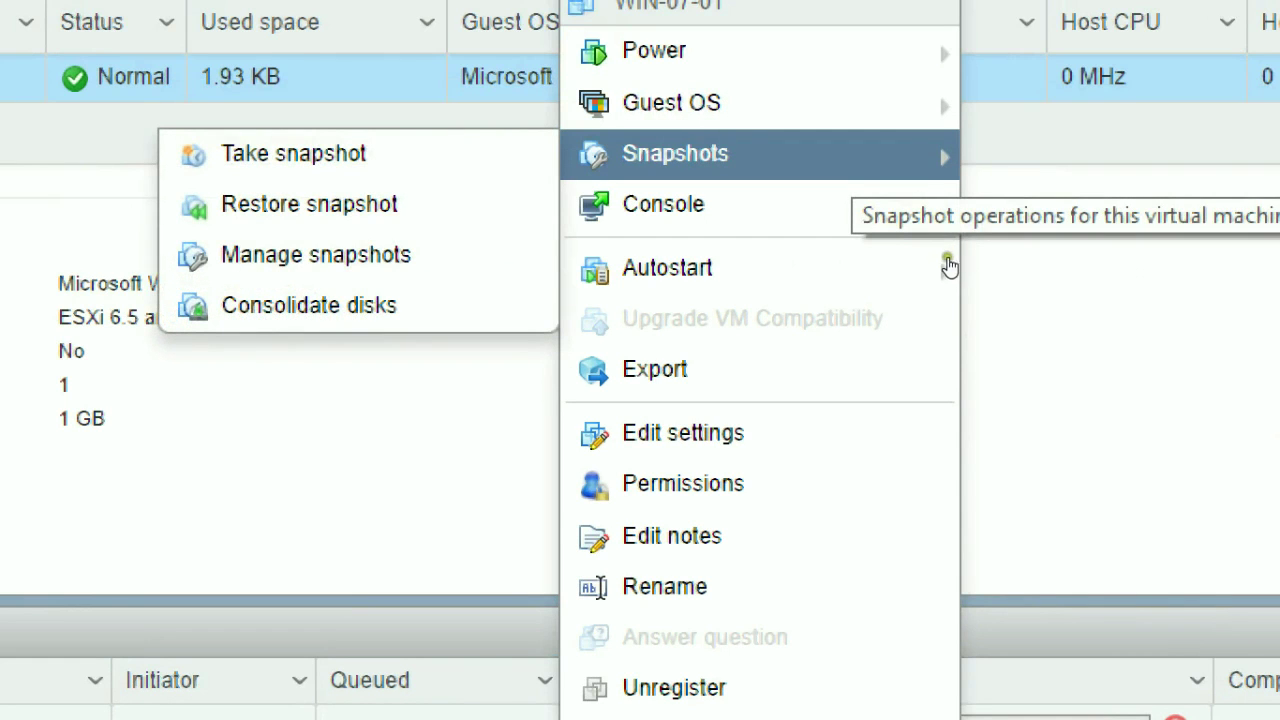
pyautogui.press('Down')
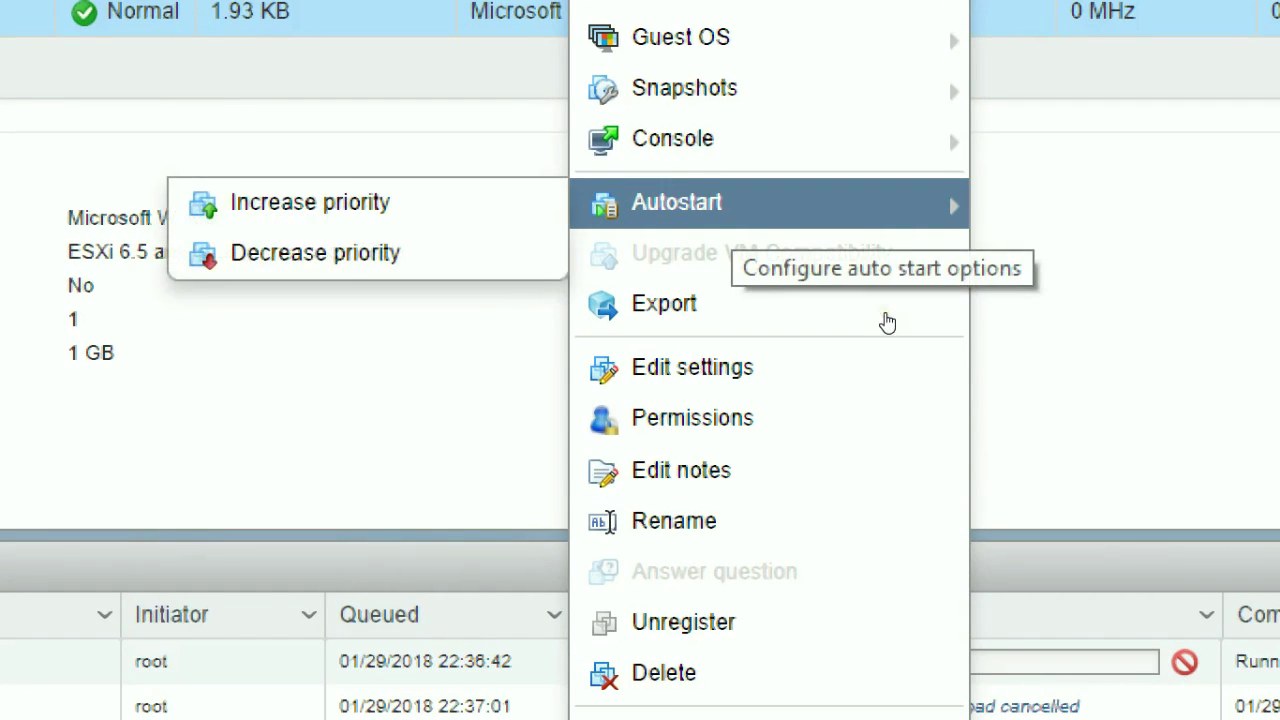
pyautogui.press('Right')
pyautogui.press('Down')
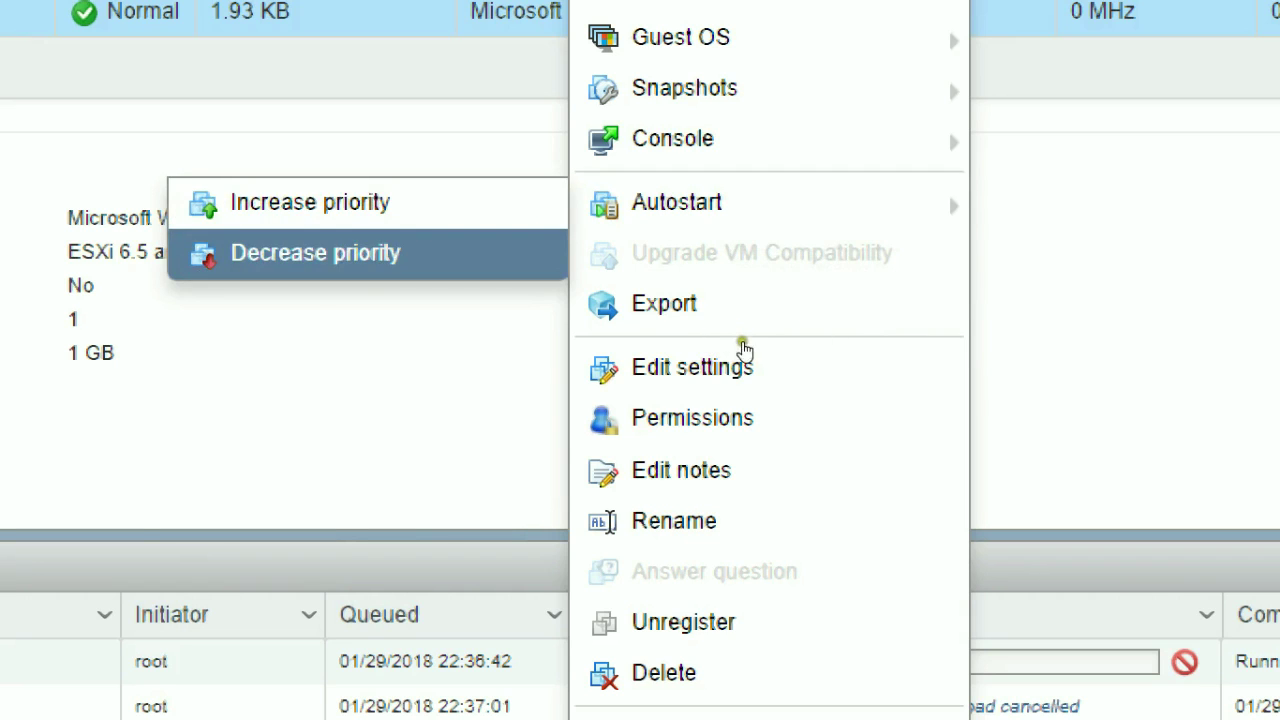
pyautogui.press('Up')
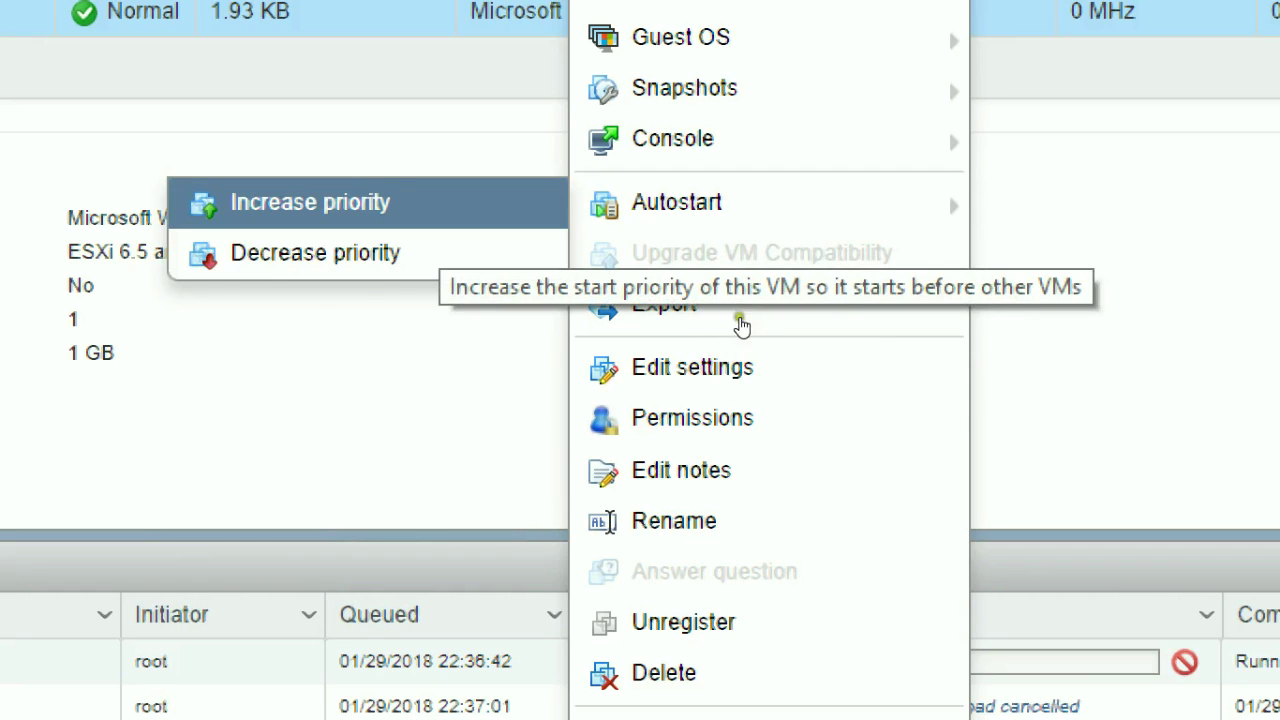
pyautogui.press('Down')
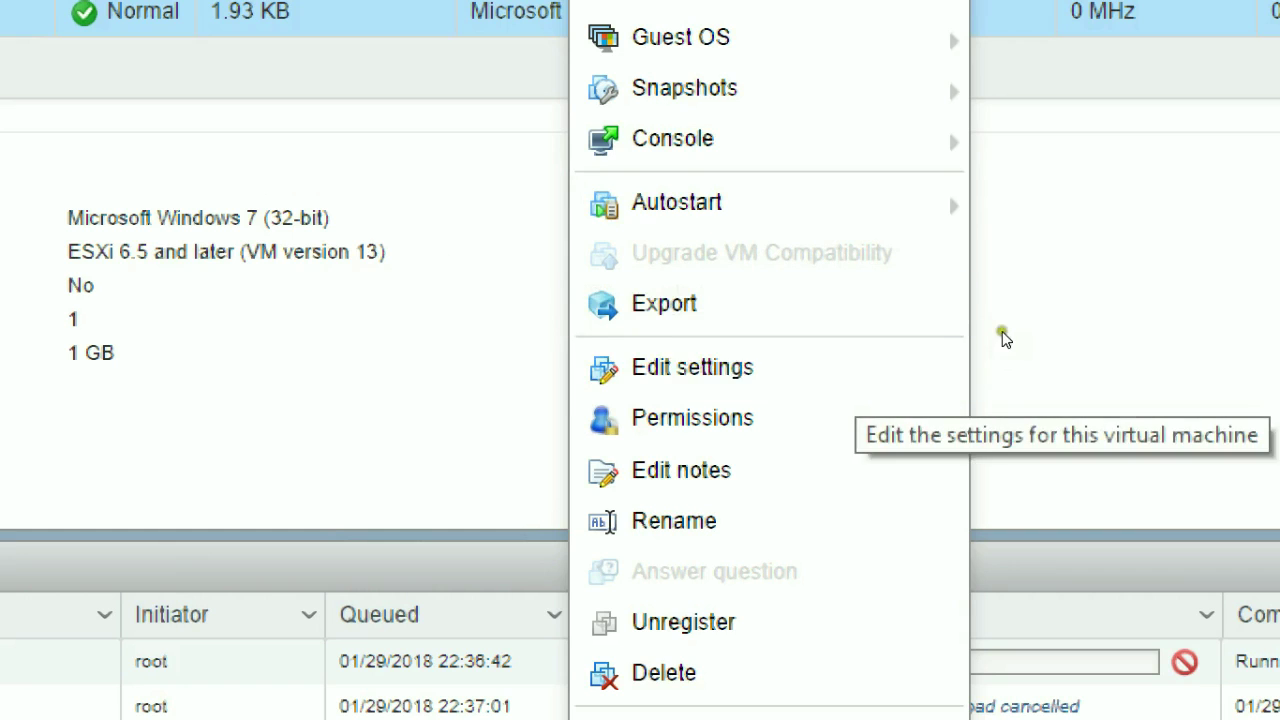
pyautogui.click(1006, 340)
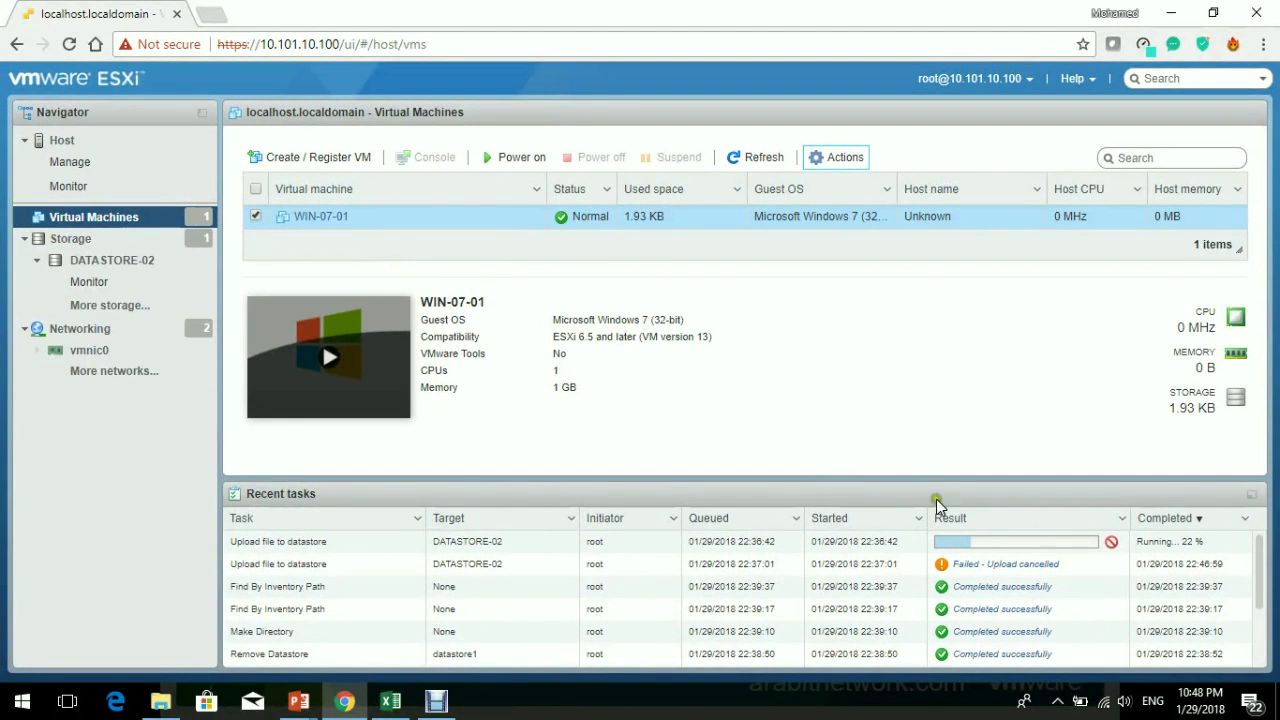
# Open the settings of WIN-07-01 for editing and review its virtual hardware
pyautogui.rightClick(330, 222)
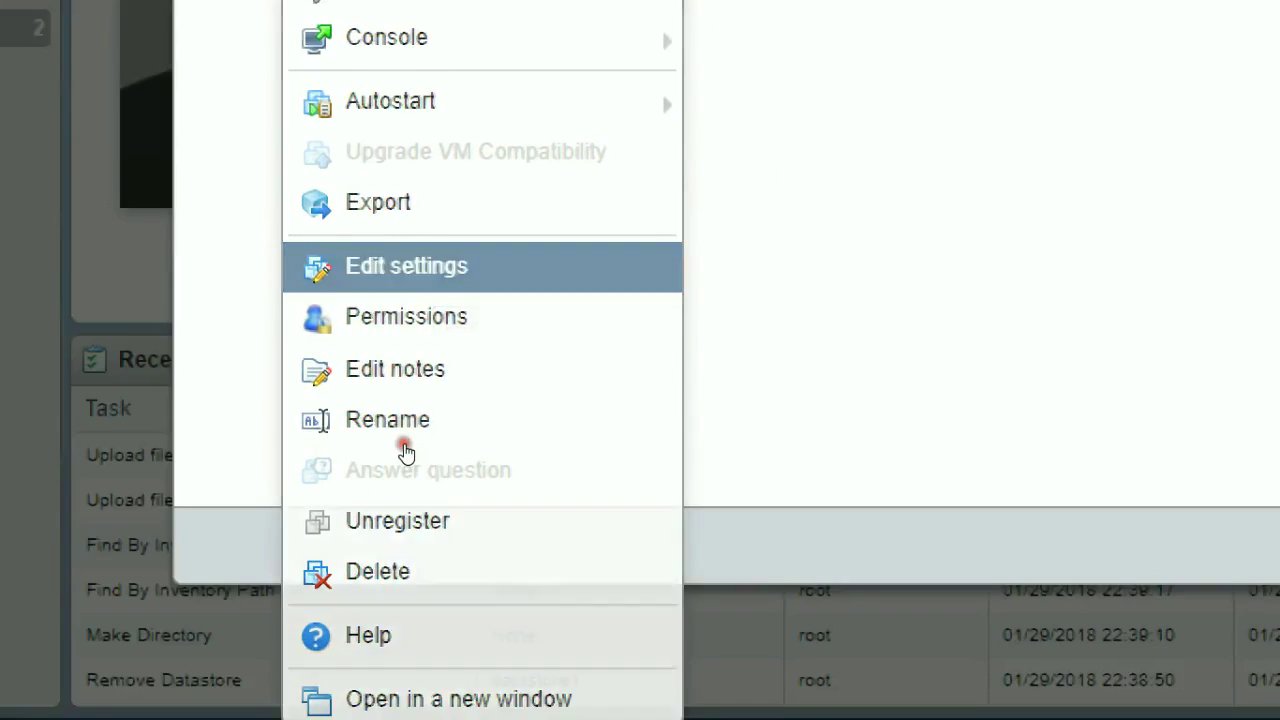
pyautogui.click(406, 266)
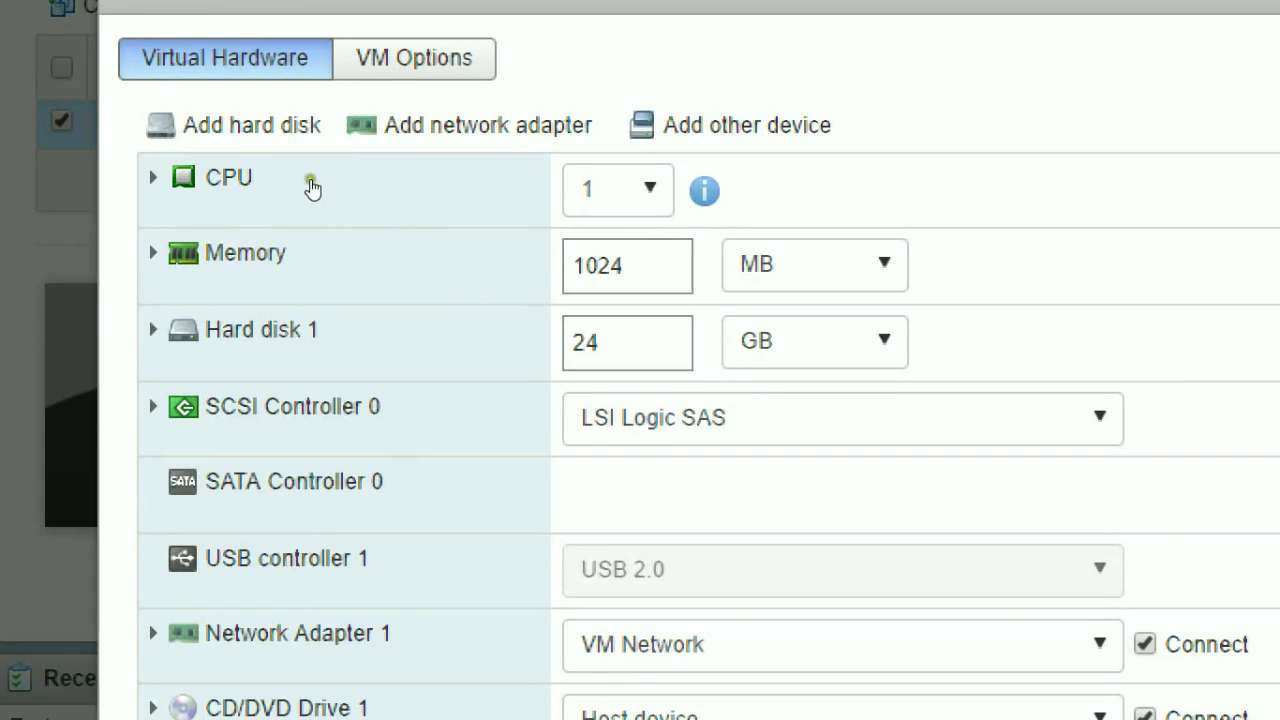
pyautogui.click(428, 186)
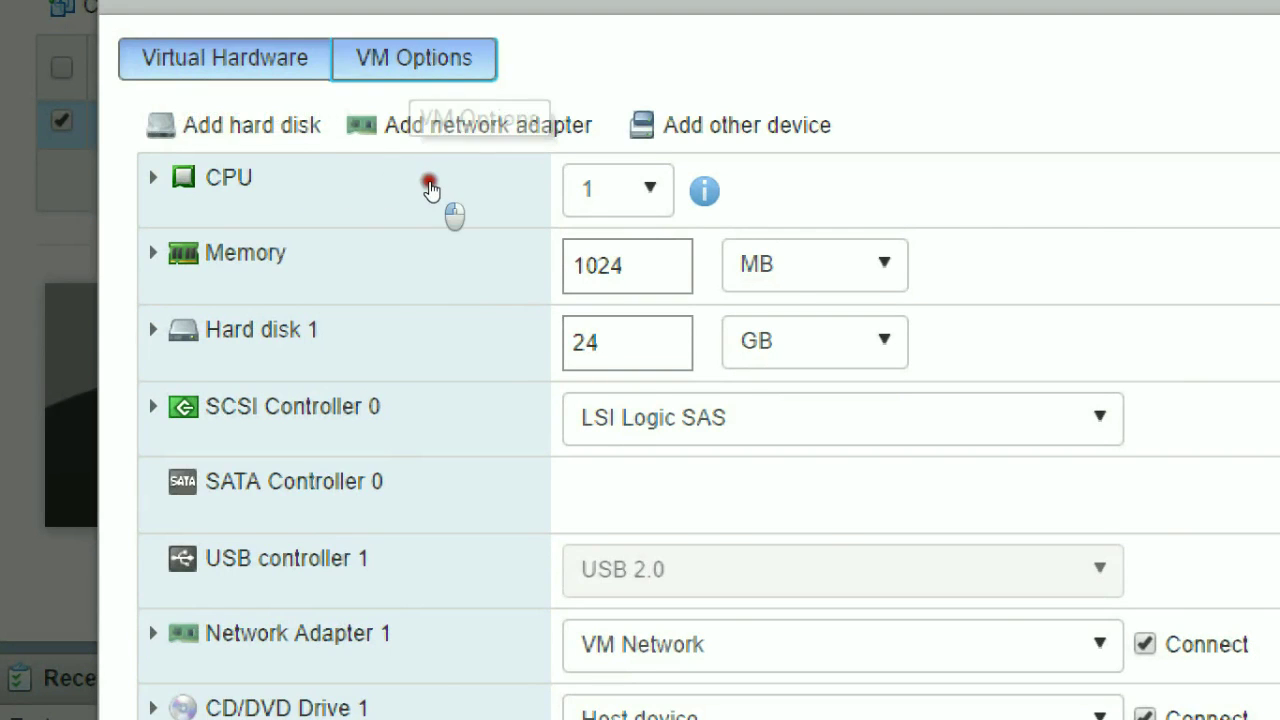
pyautogui.click(346, 178)
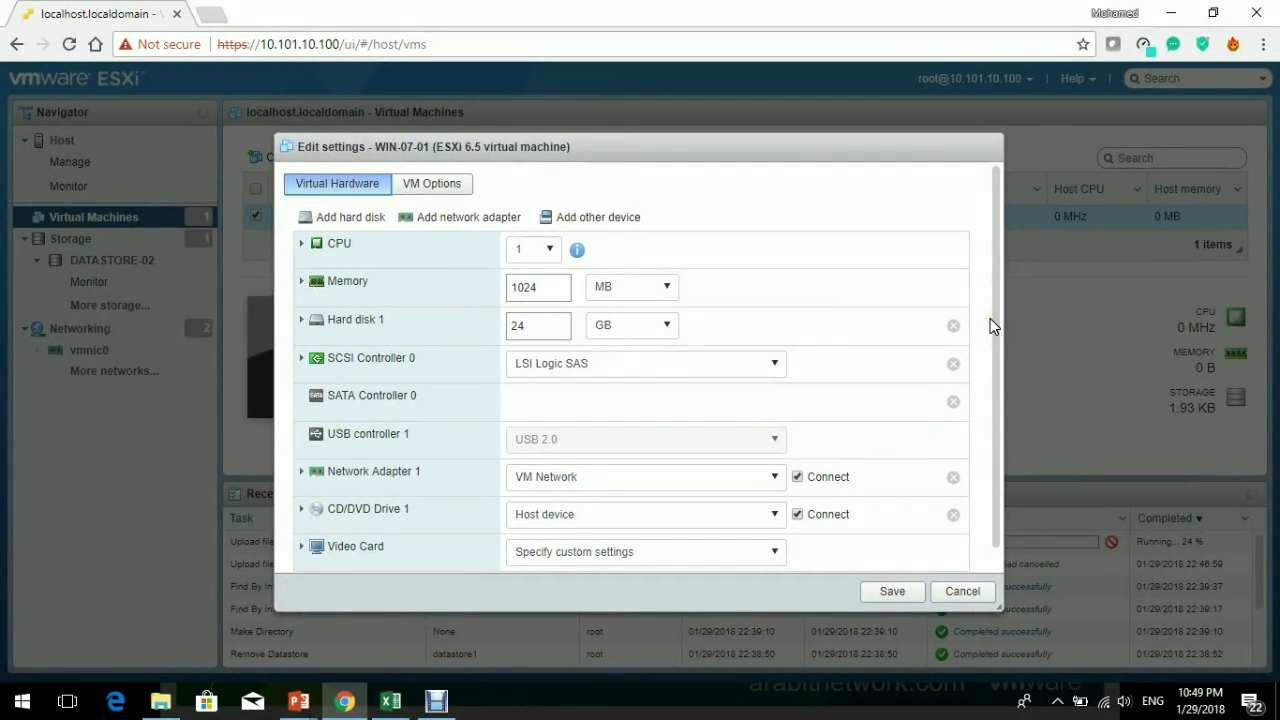
pyautogui.moveTo(993, 325); pyautogui.dragTo(1006, 301)
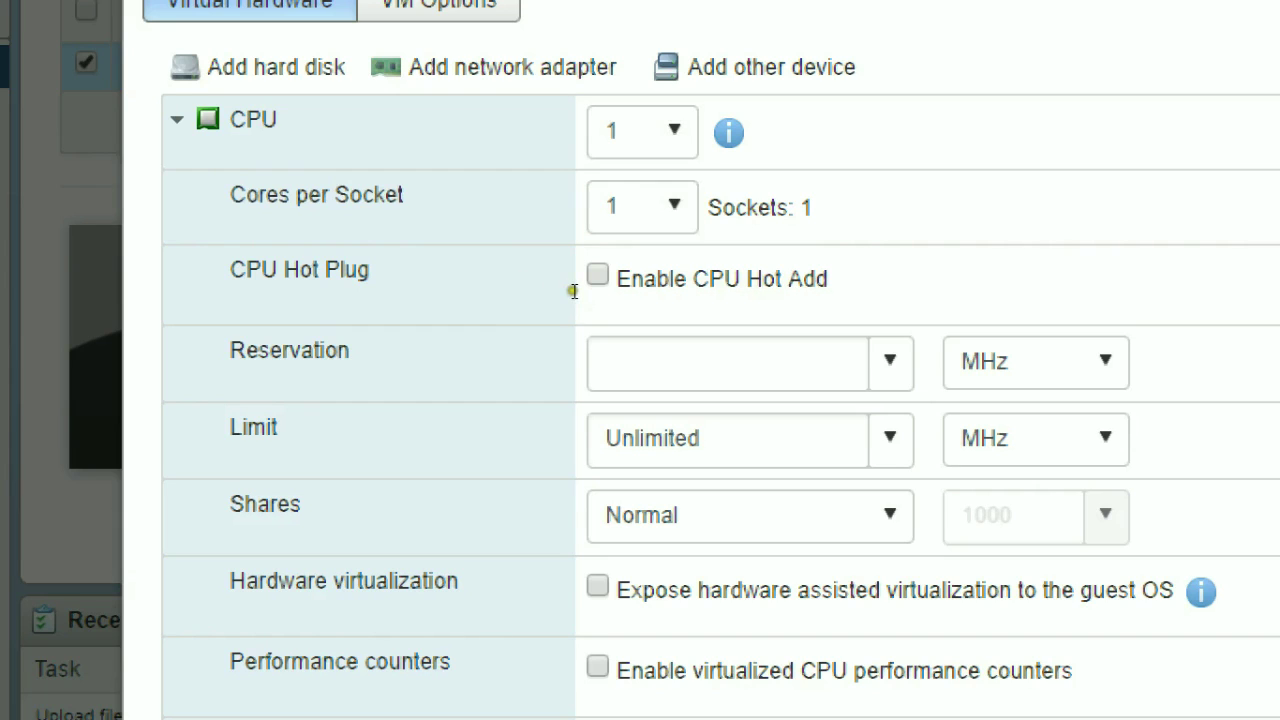
# Check the cores per socket choices and set the virtual machine's number of CPUs to 2
pyautogui.hotkey('alt', 'Down')
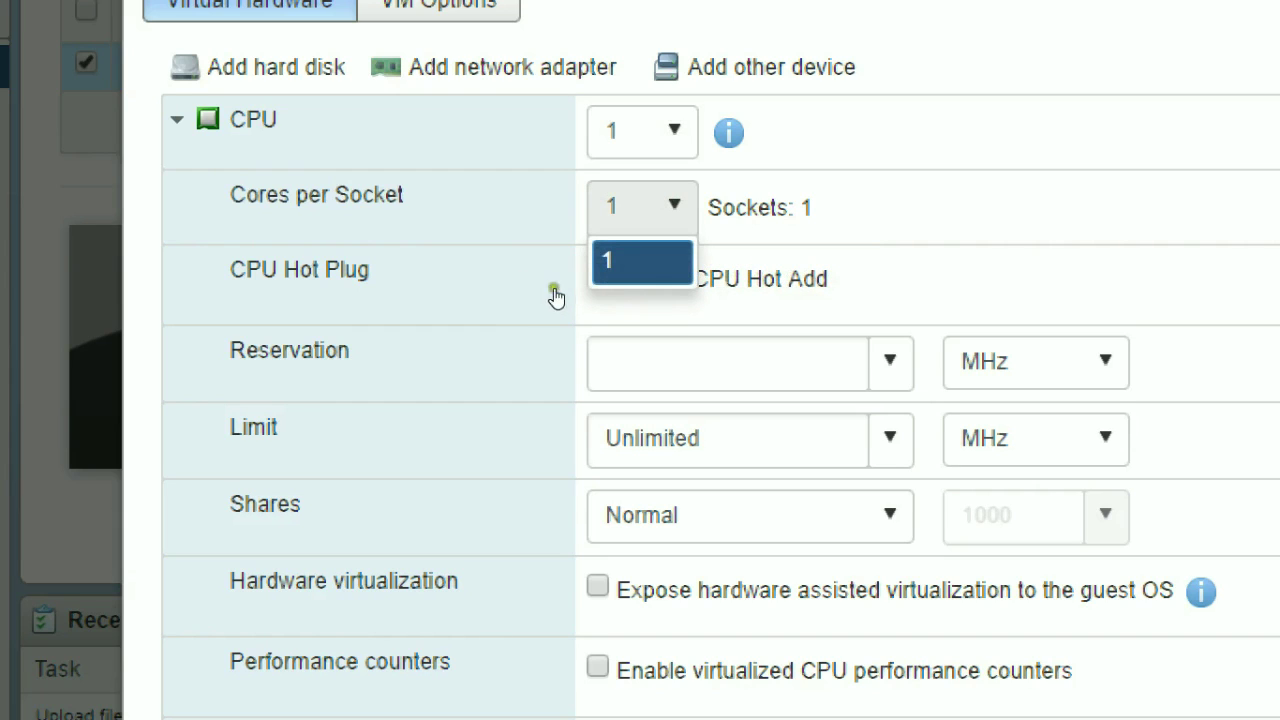
pyautogui.click(622, 272)
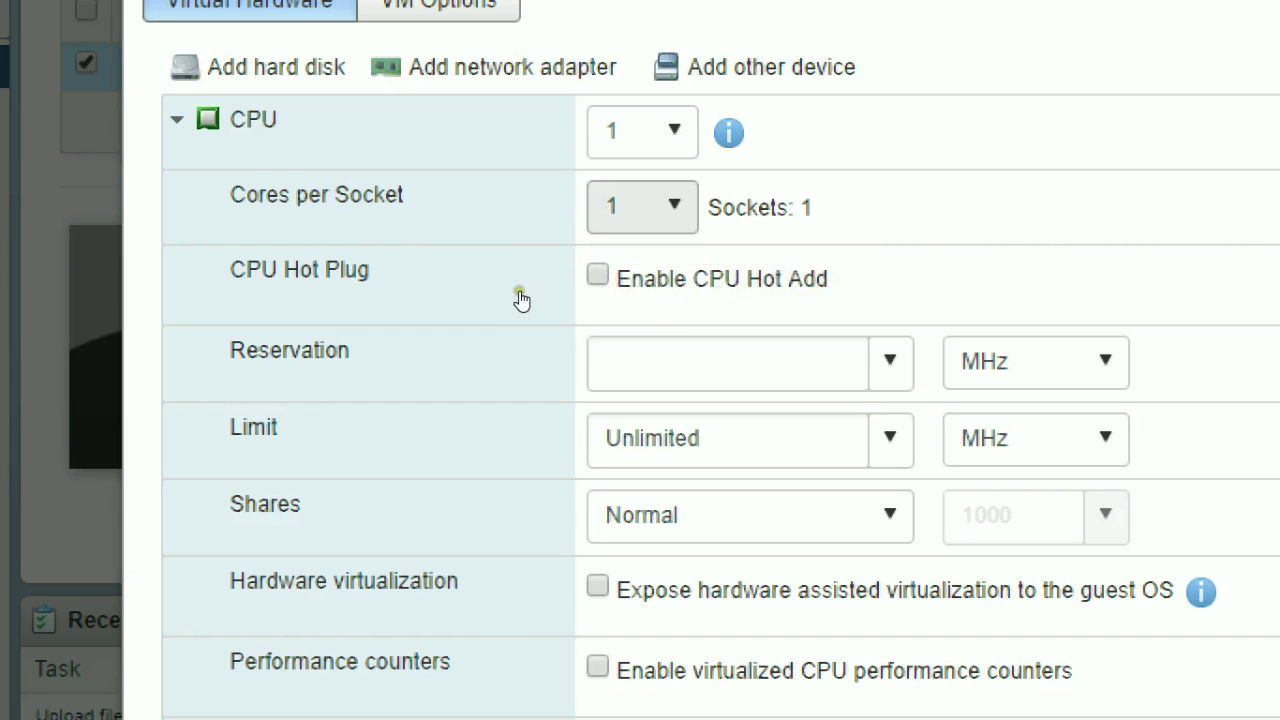
pyautogui.hotkey('shift', 'Tab')
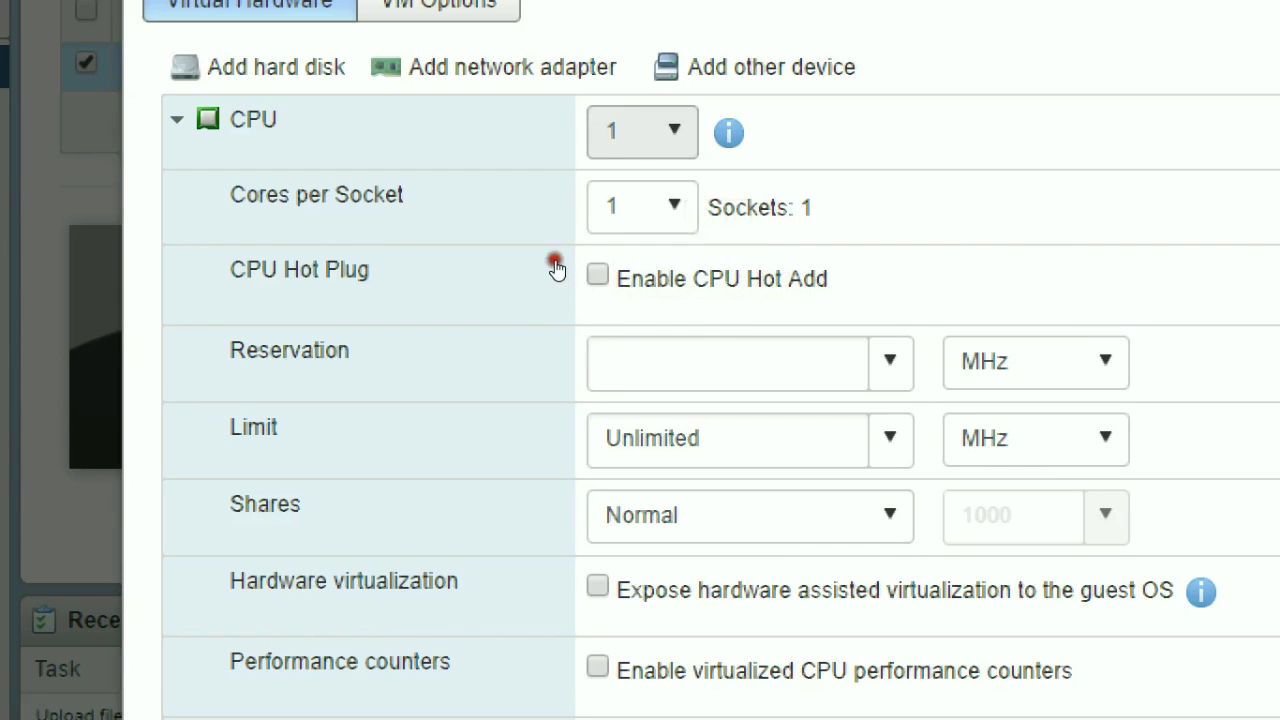
pyautogui.hotkey('alt', 'Down')
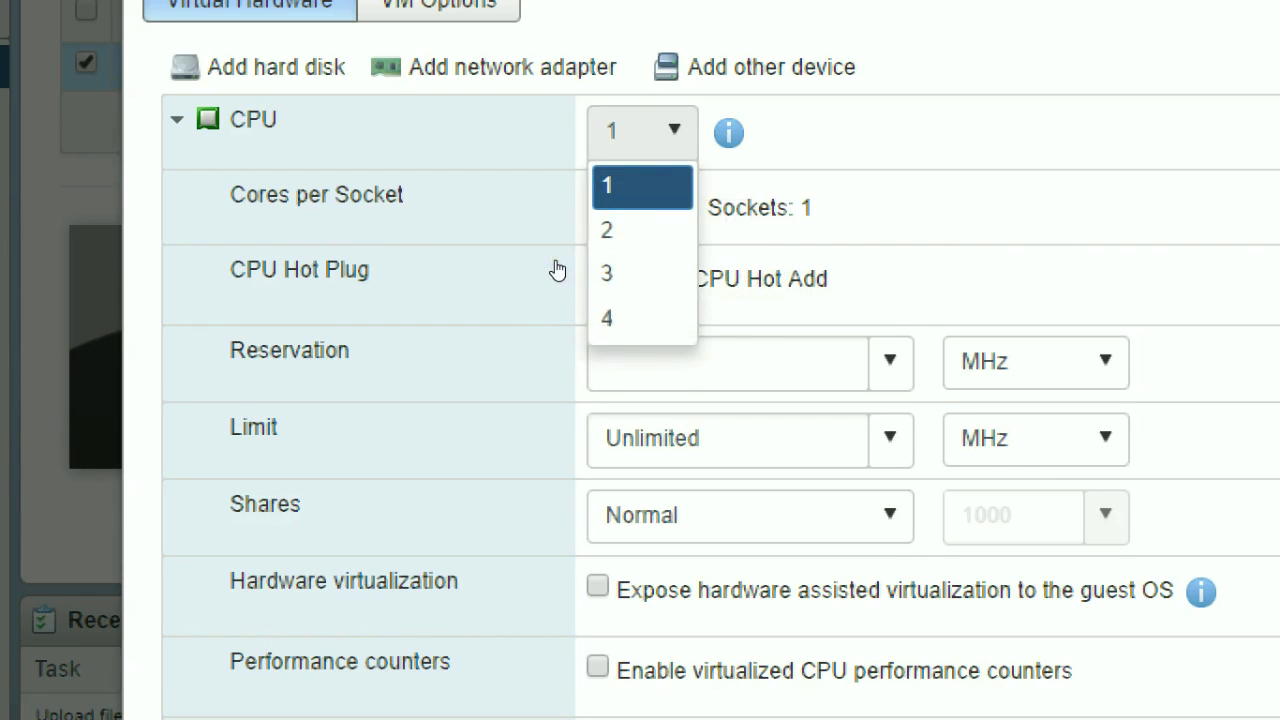
pyautogui.press('Down')
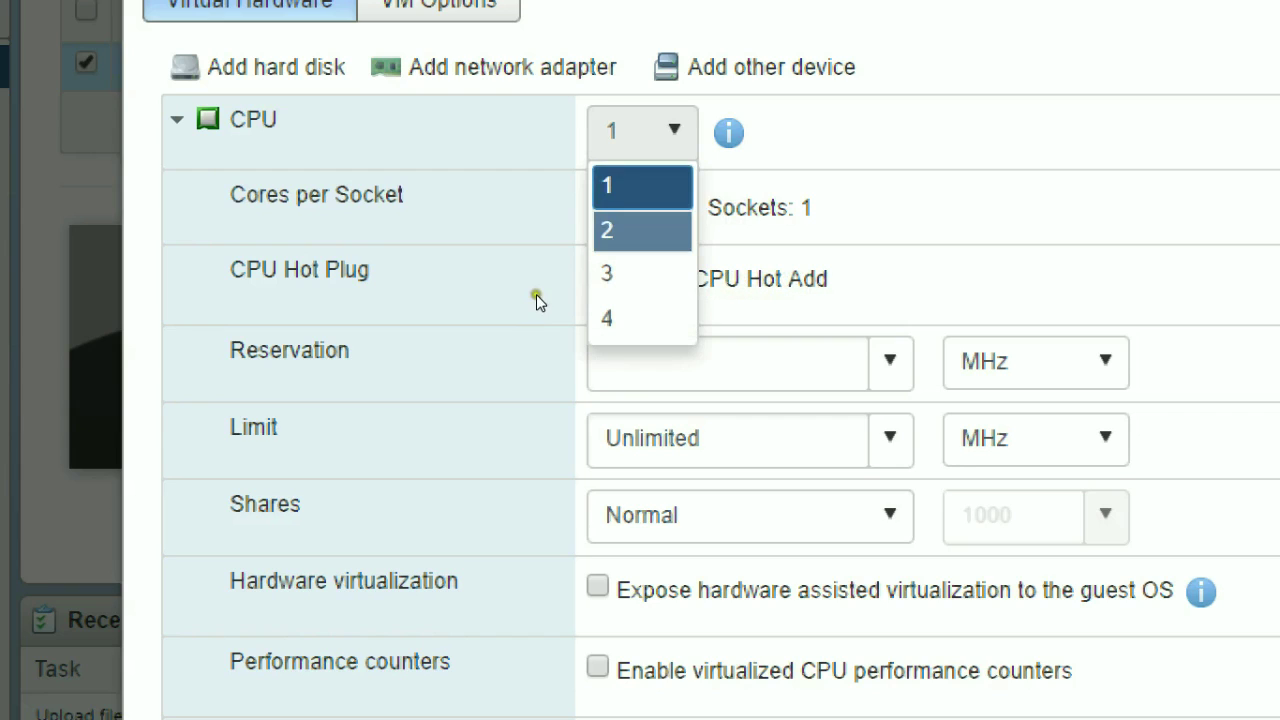
pyautogui.press('Return')
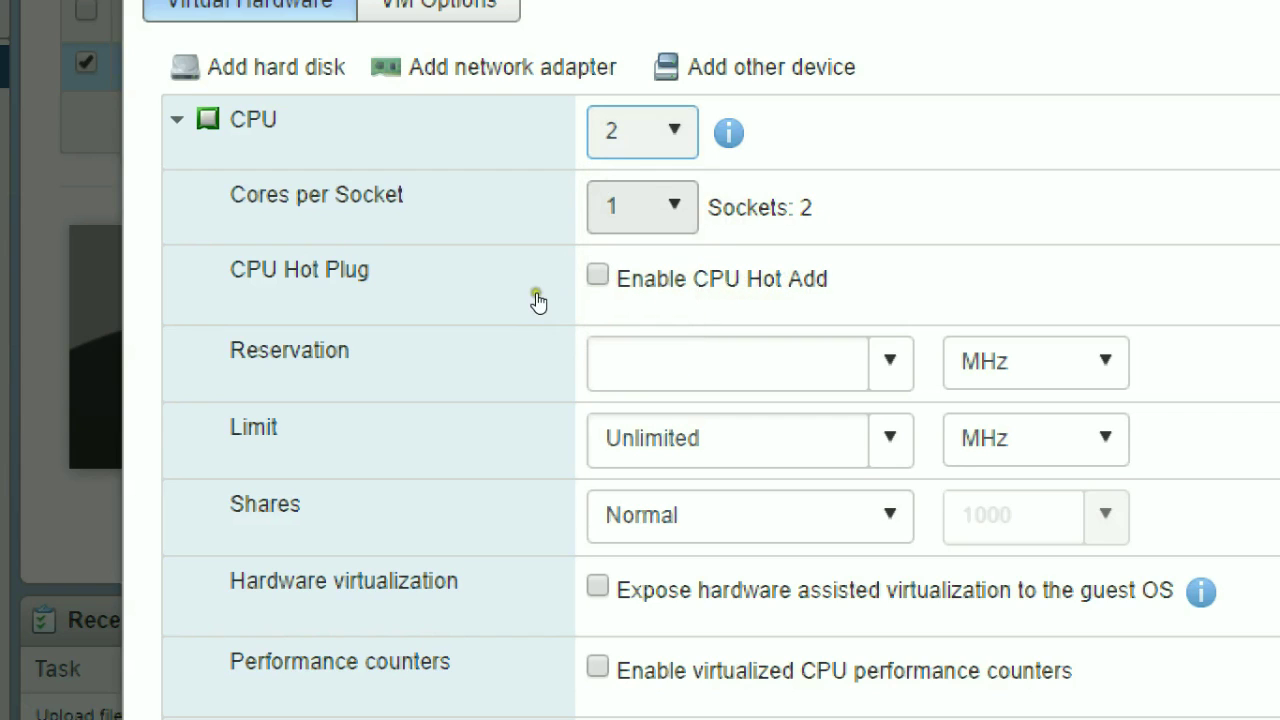
# Set the cores per socket to 2 for the virtual machine's CPU
pyautogui.press('Tab')
pyautogui.hotkey('alt', 'Down')
pyautogui.press('Down')
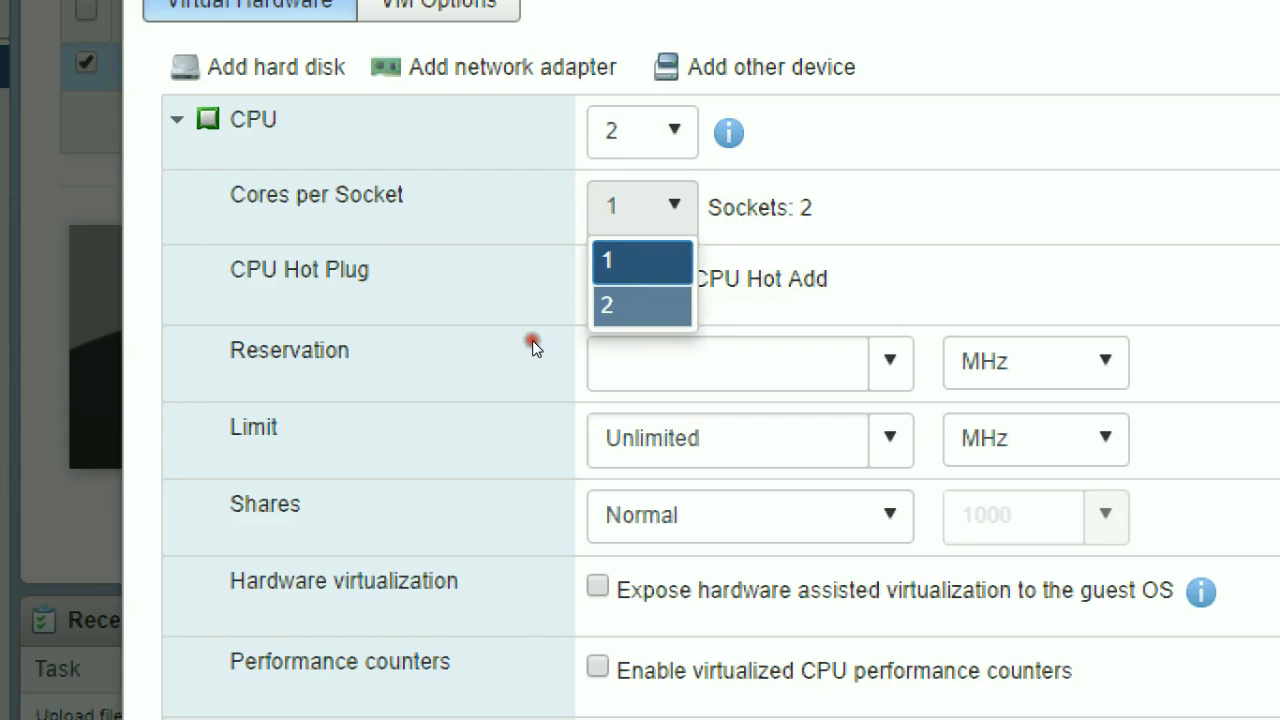
pyautogui.press('Return')
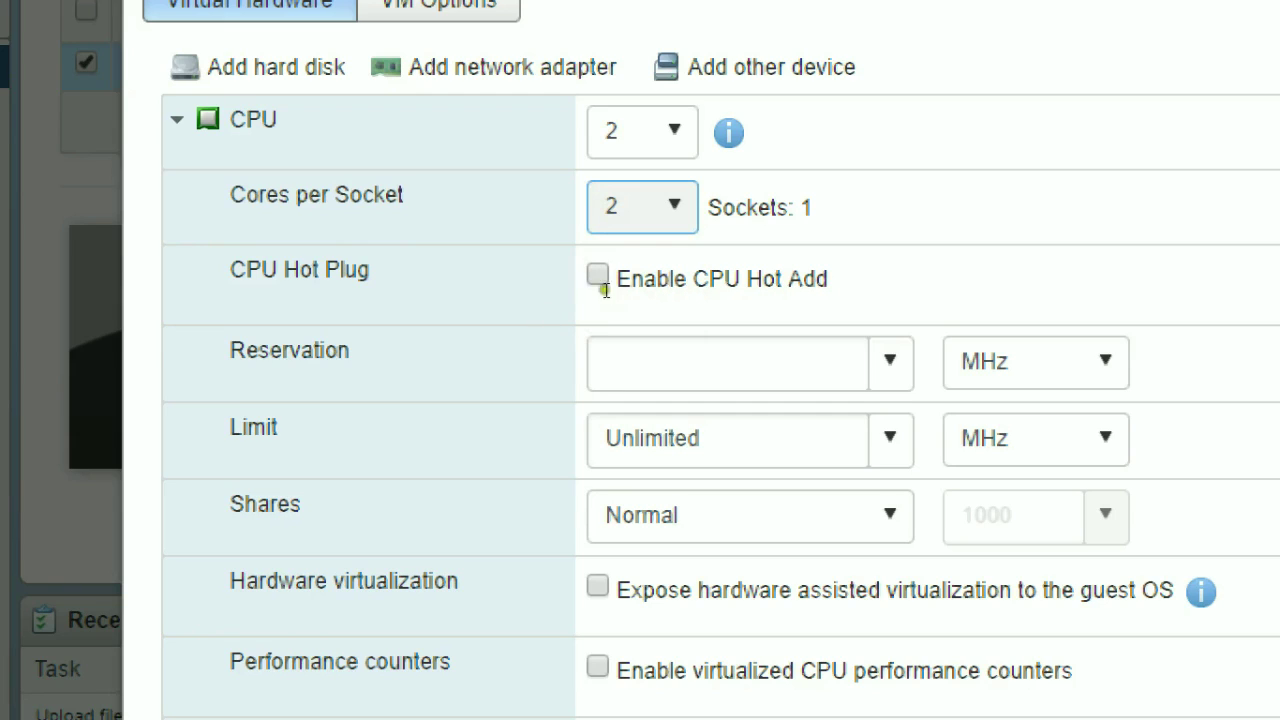
pyautogui.click(556, 285)
pyautogui.click(603, 298)
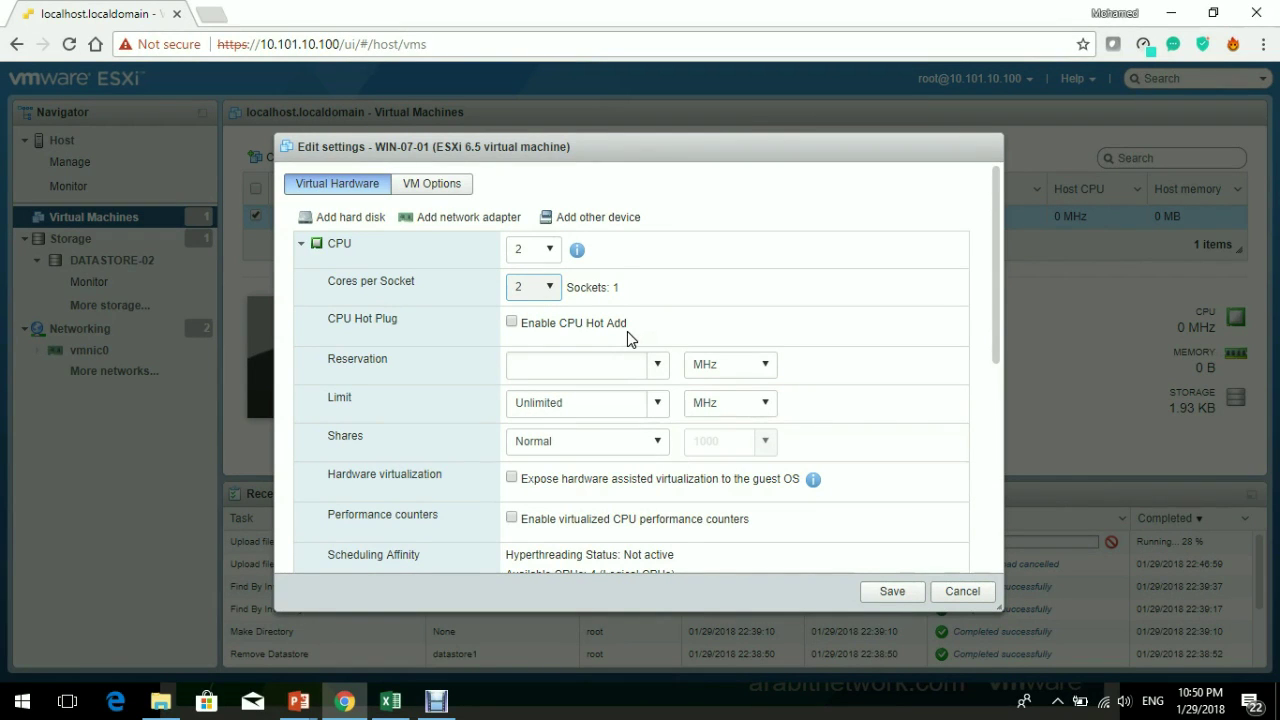
# Enable CPU Hot Add for the virtual machine and collapse the CPU settings
pyautogui.click(401, 267)
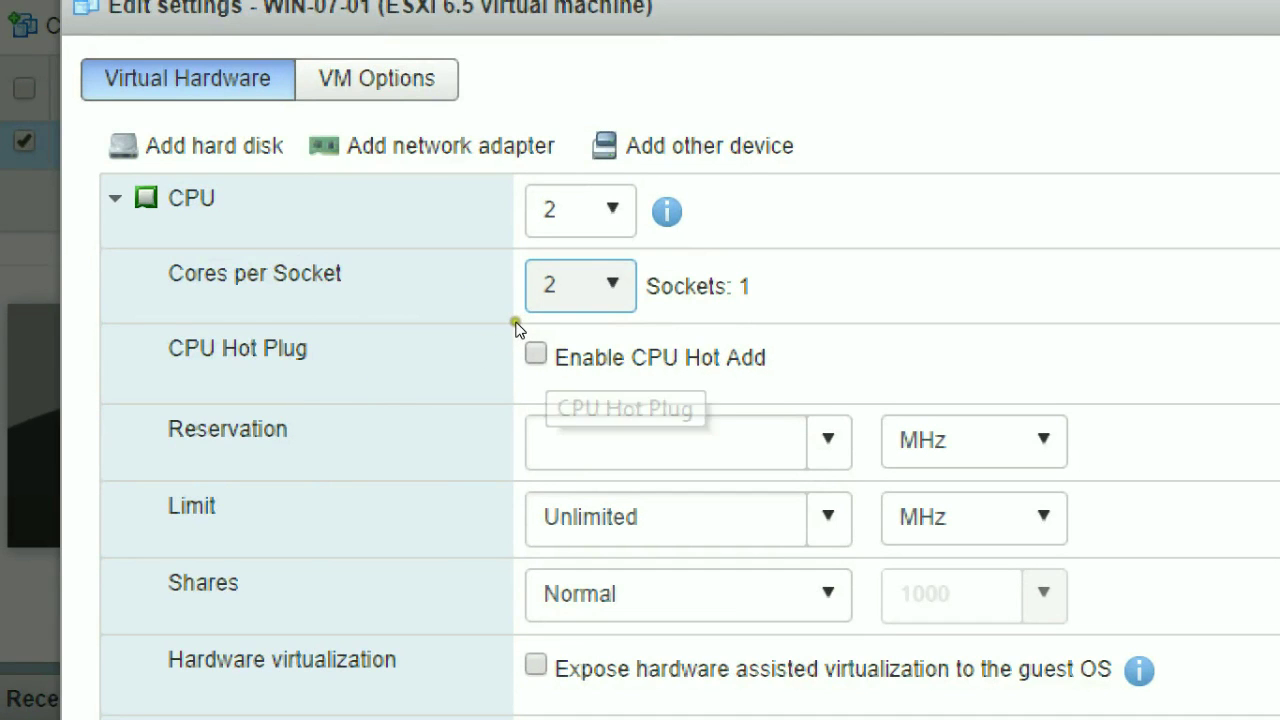
pyautogui.click(536, 355)
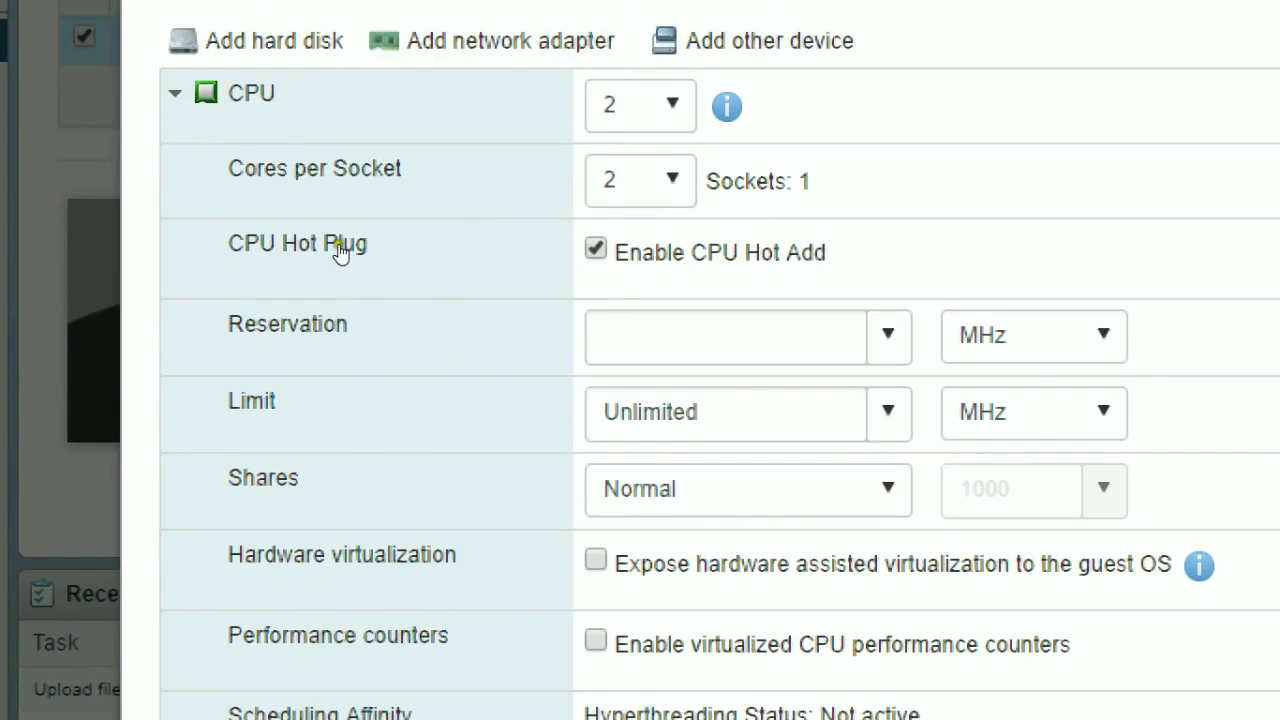
pyautogui.click(302, 250)
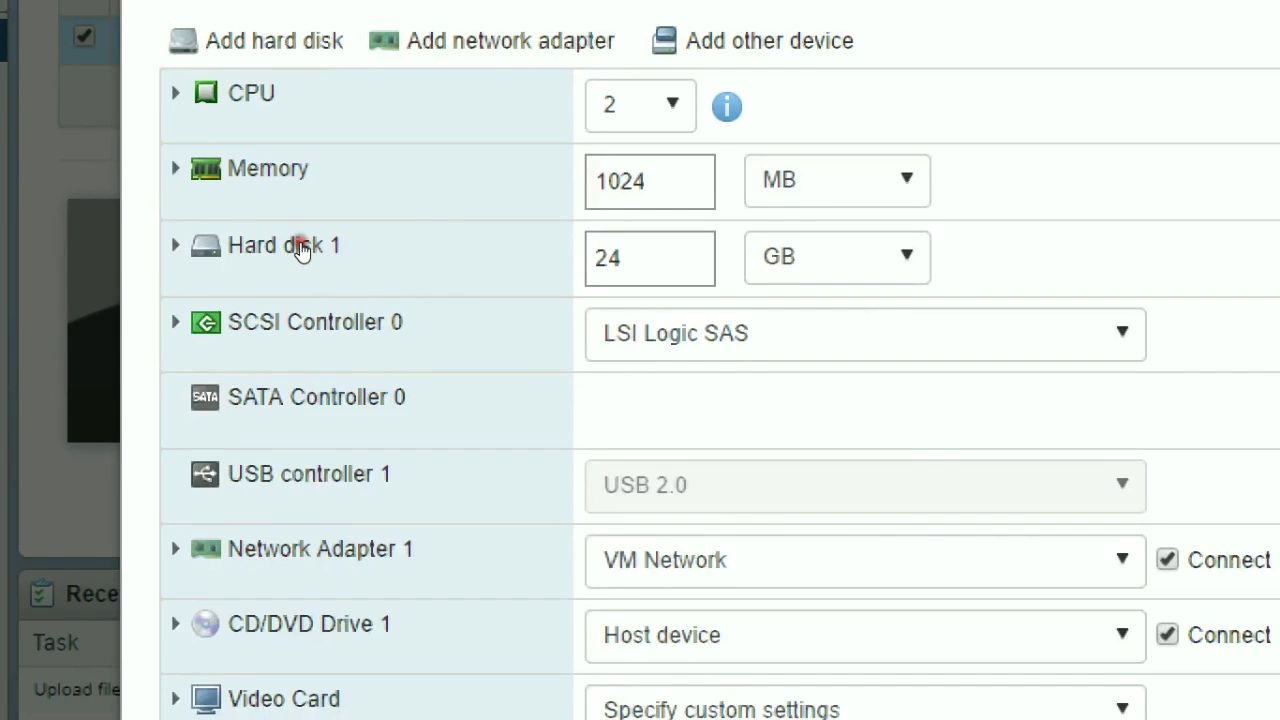
# Set the virtual machine's RAM to 2 GB, enable Memory Hot Plug, and collapse the memory settings
pyautogui.click(393, 246)
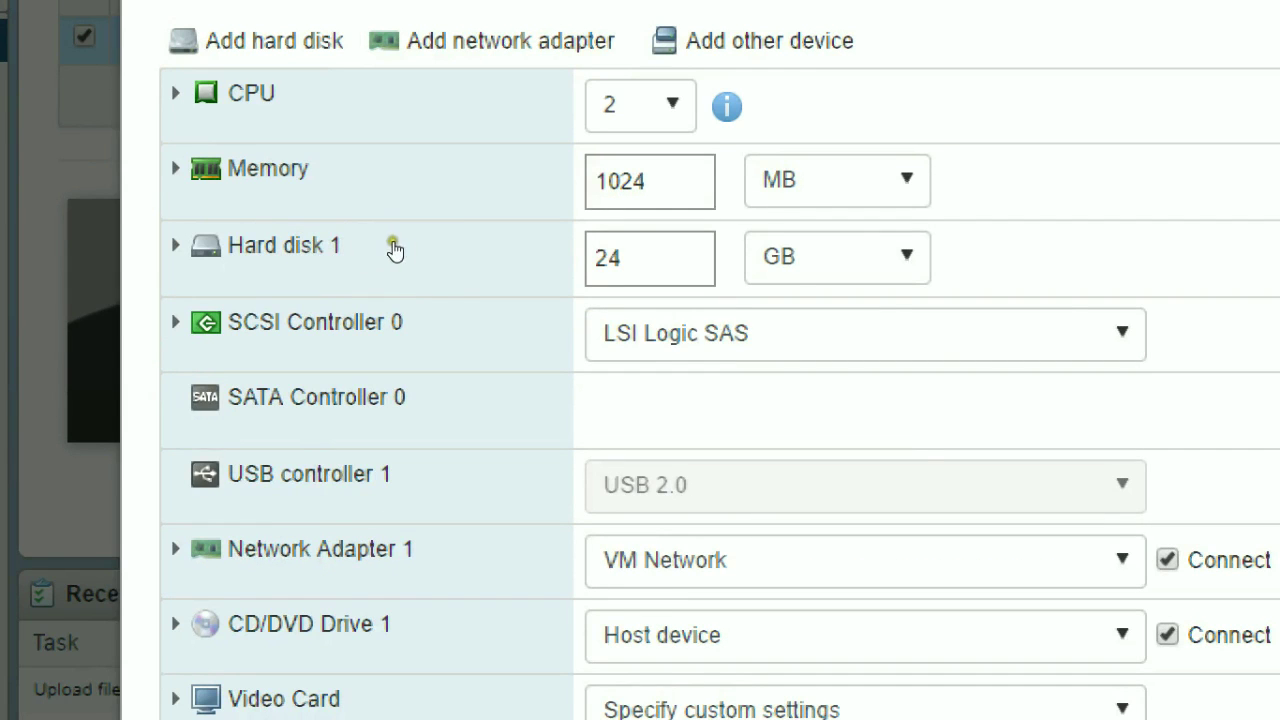
pyautogui.click(306, 289)
pyautogui.click(544, 295)
pyautogui.click(646, 296)
pyautogui.press('Down')
pyautogui.press('Return')
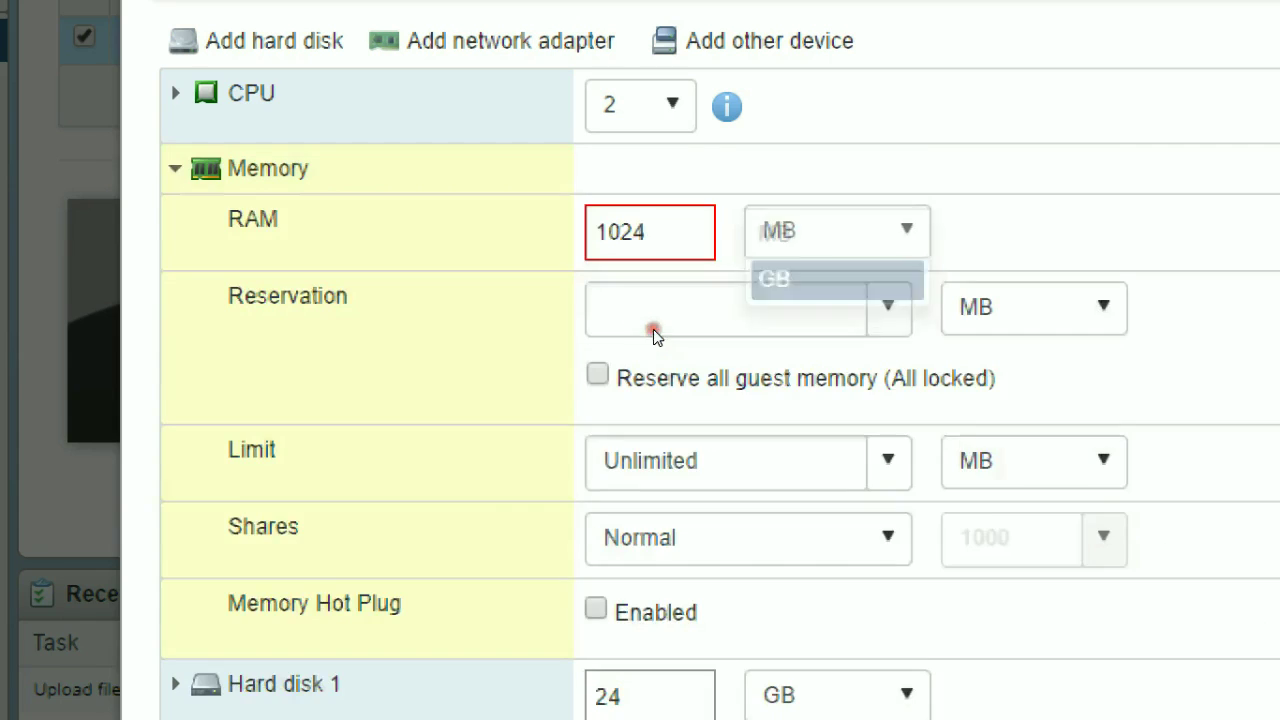
pyautogui.click(551, 318)
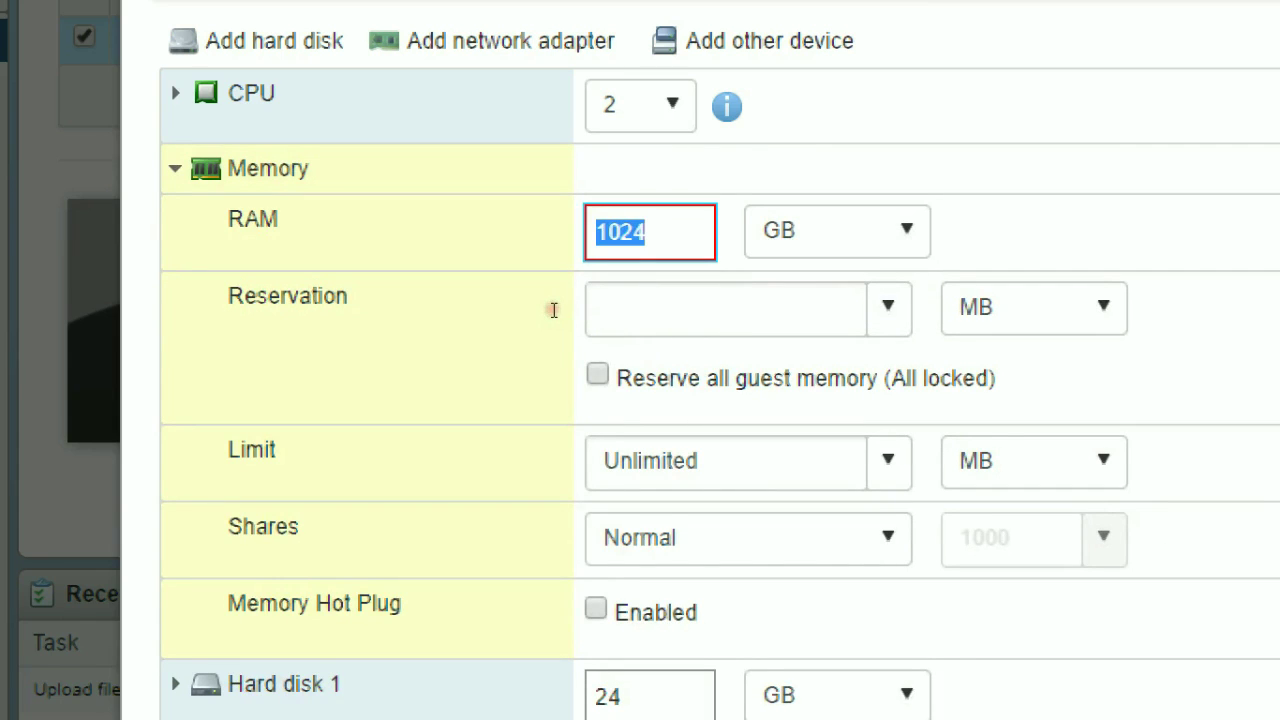
pyautogui.write('2')
pyautogui.press('Tab')
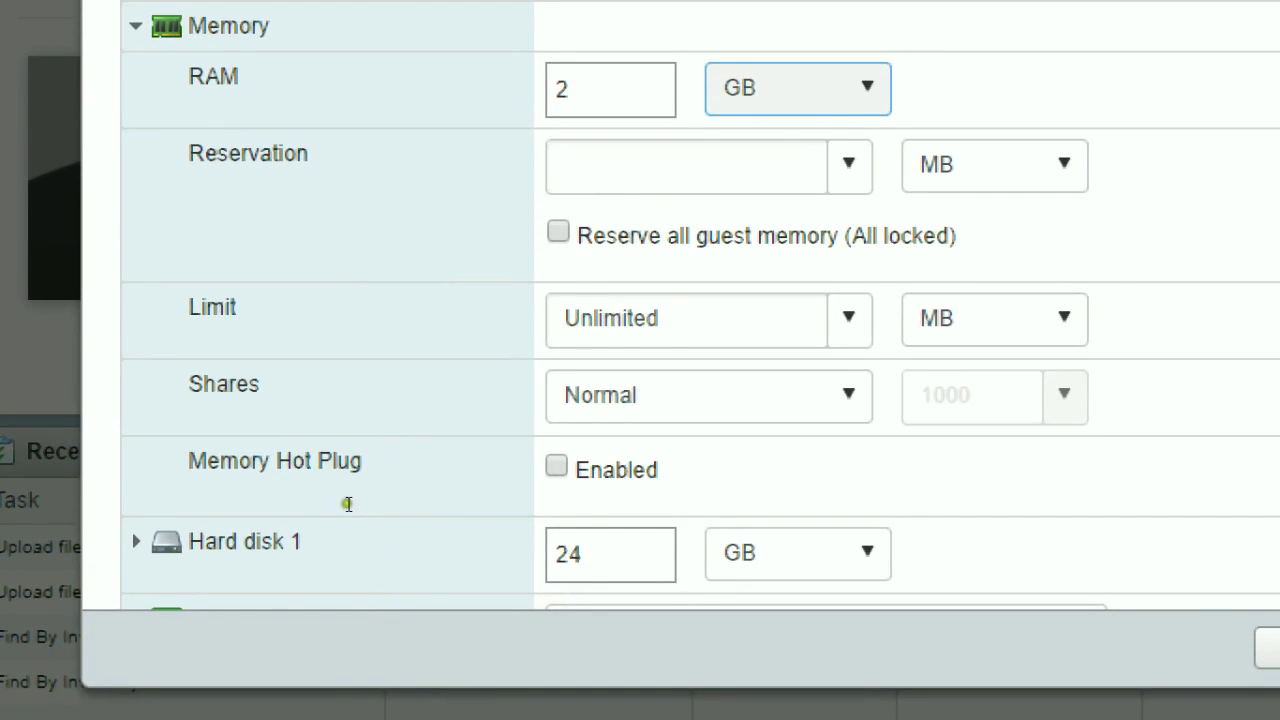
pyautogui.click(512, 503)
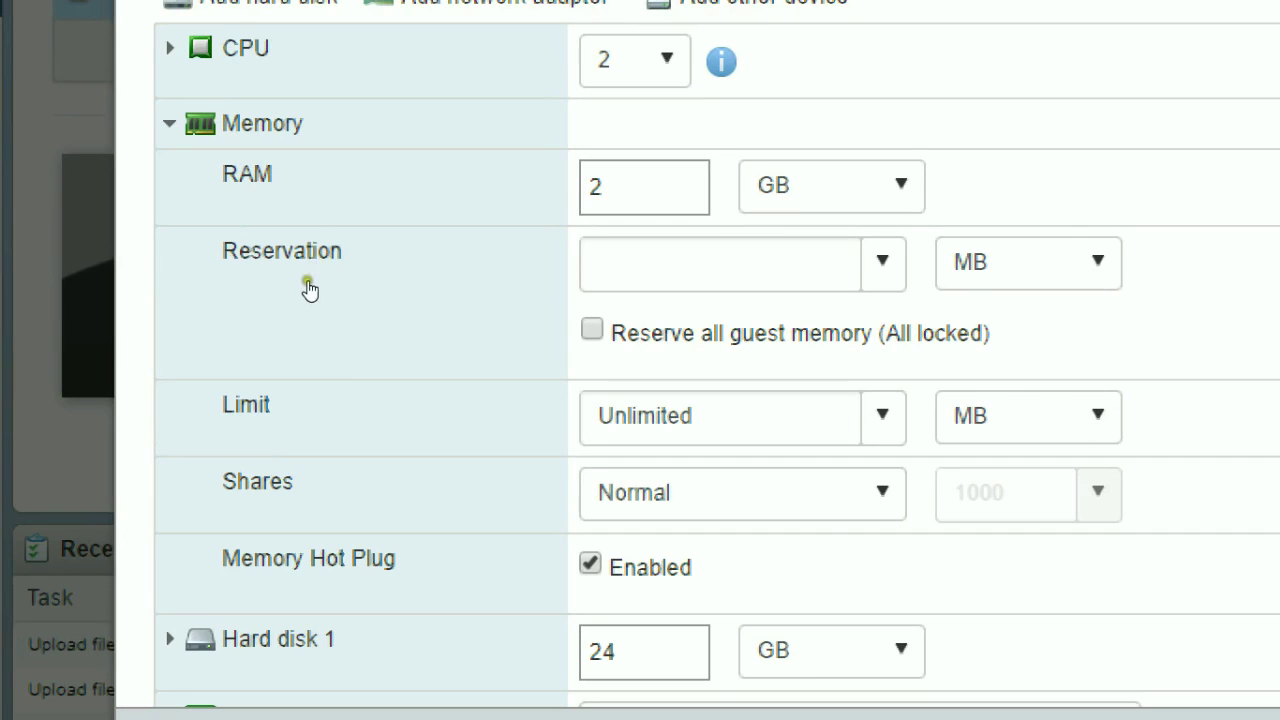
pyautogui.click(281, 224)
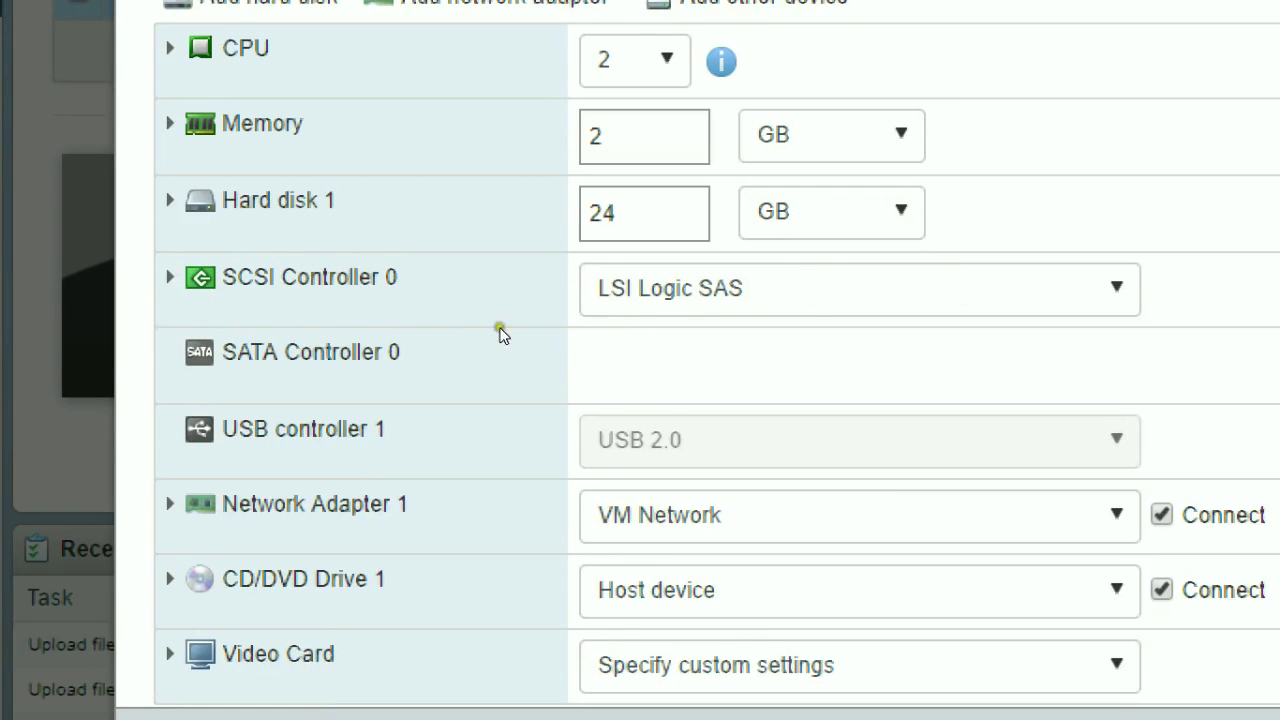
# Expand the Hard disk 1 settings and examine the disk's maximum size against its allocated capacity
pyautogui.click(296, 322)
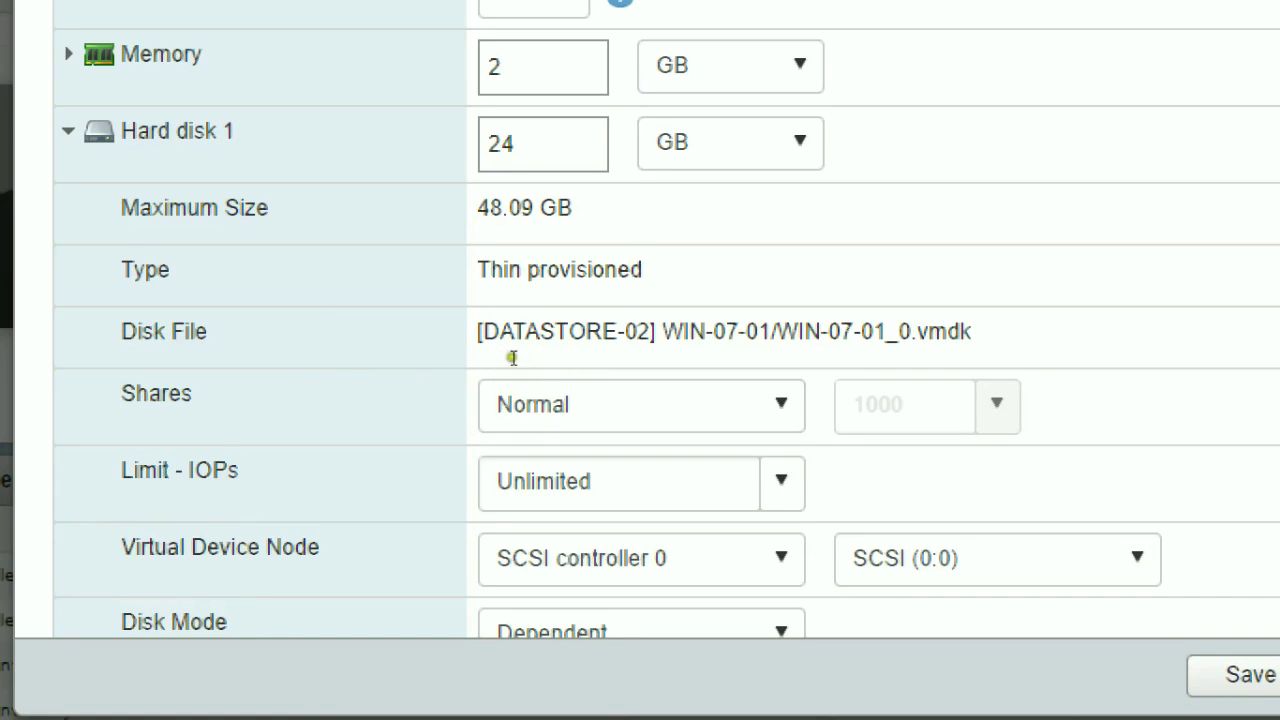
pyautogui.moveTo(503, 362); pyautogui.dragTo(563, 358)
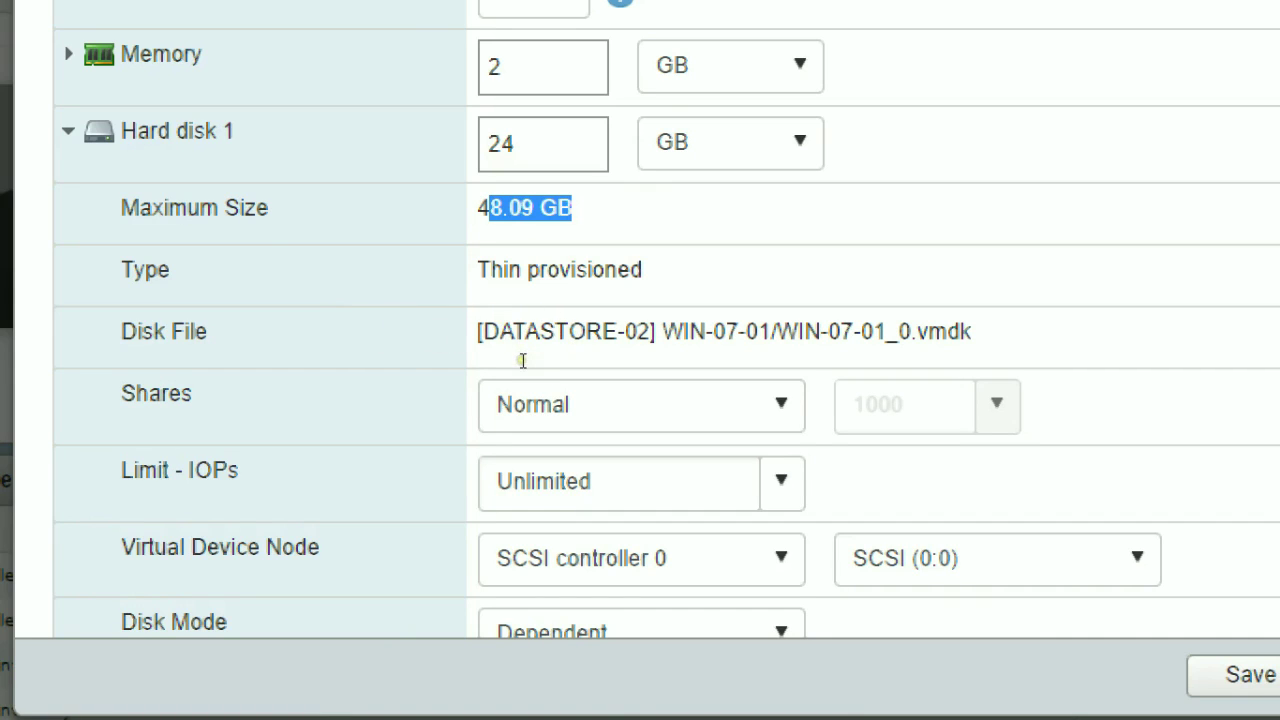
pyautogui.click(422, 350)
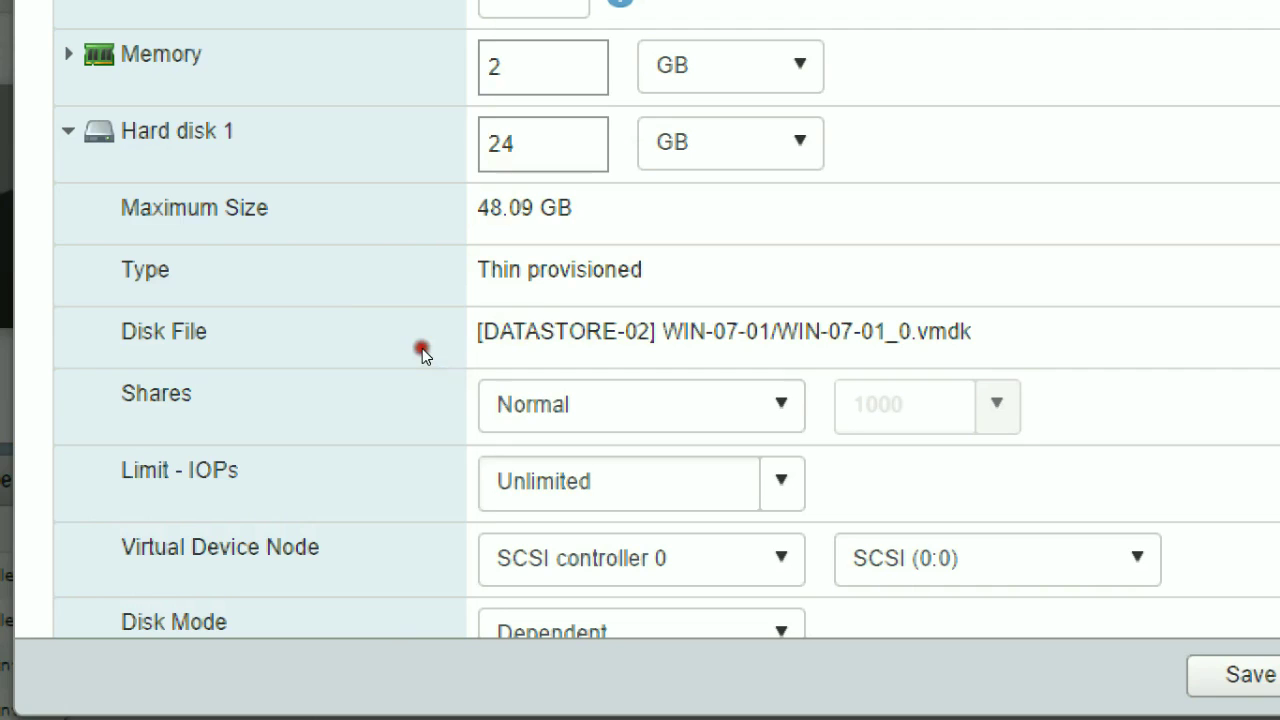
pyautogui.click(541, 328)
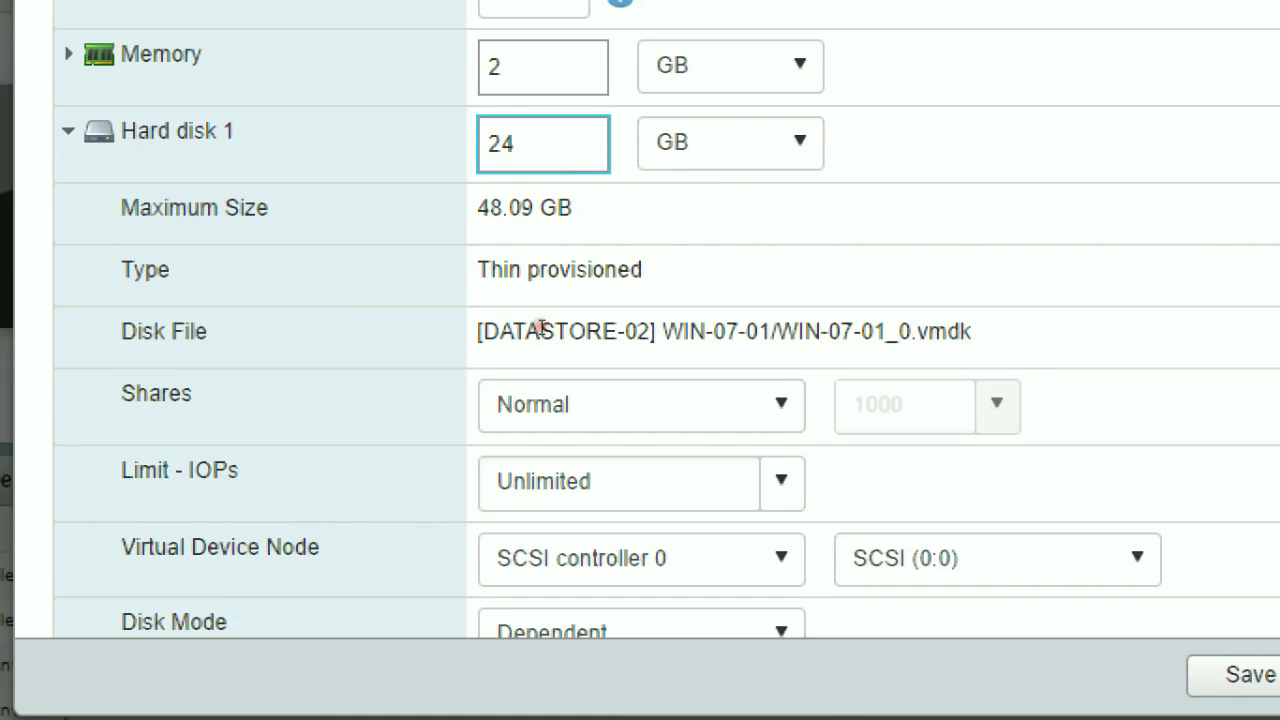